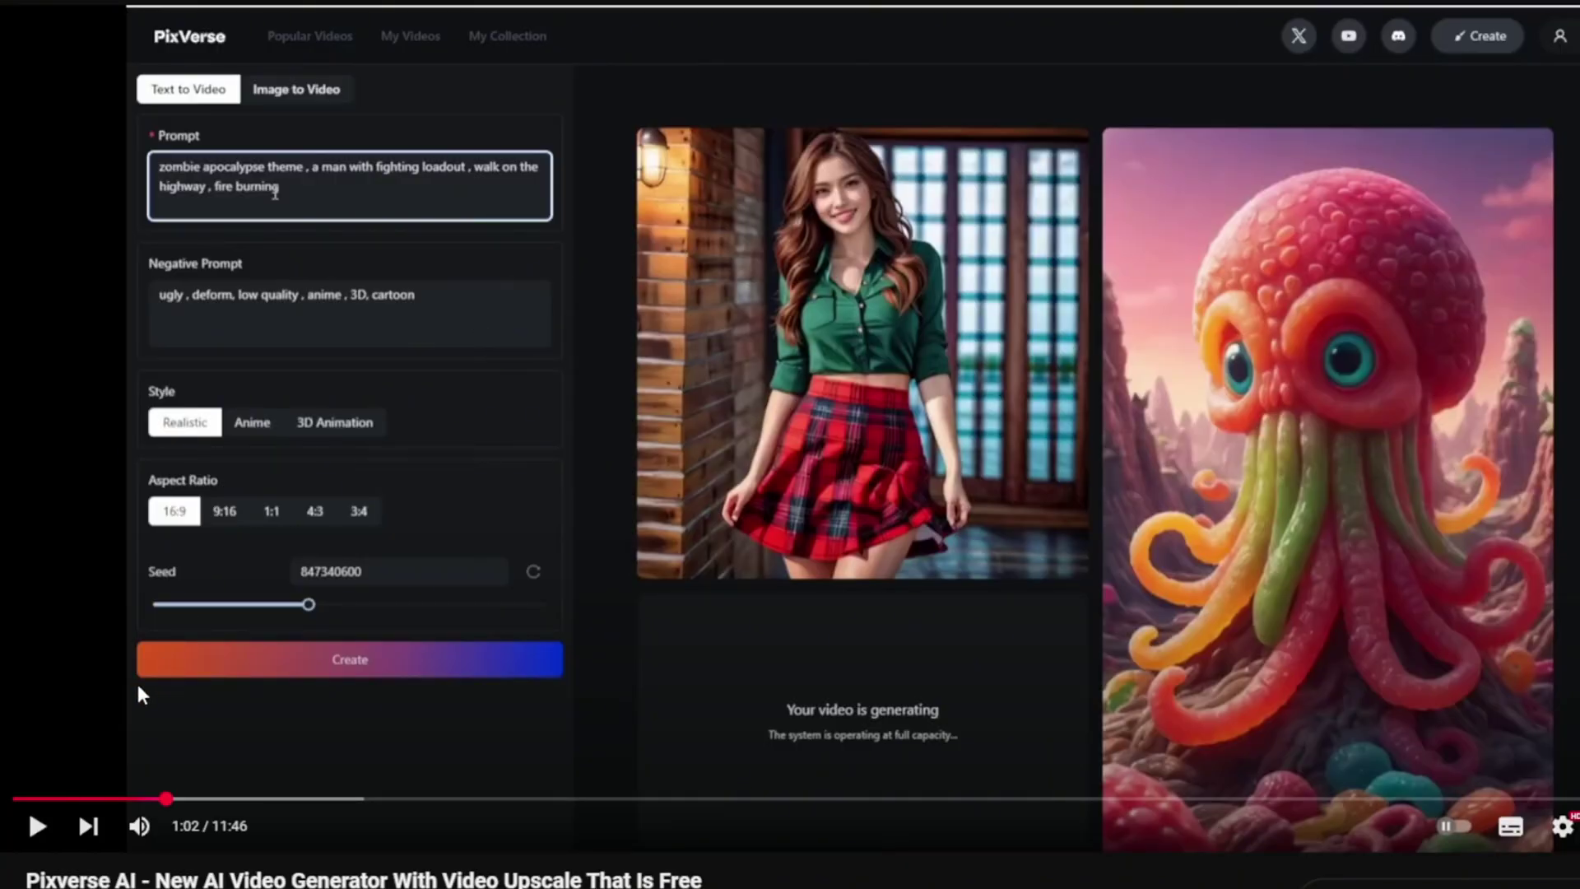
- Look over the description of the Pixverse AI review video, play it and skip a little ahead
{"action": "scroll", "coordinate": [138, 688], "scroll_direction": "down", "scroll_amount": 1}
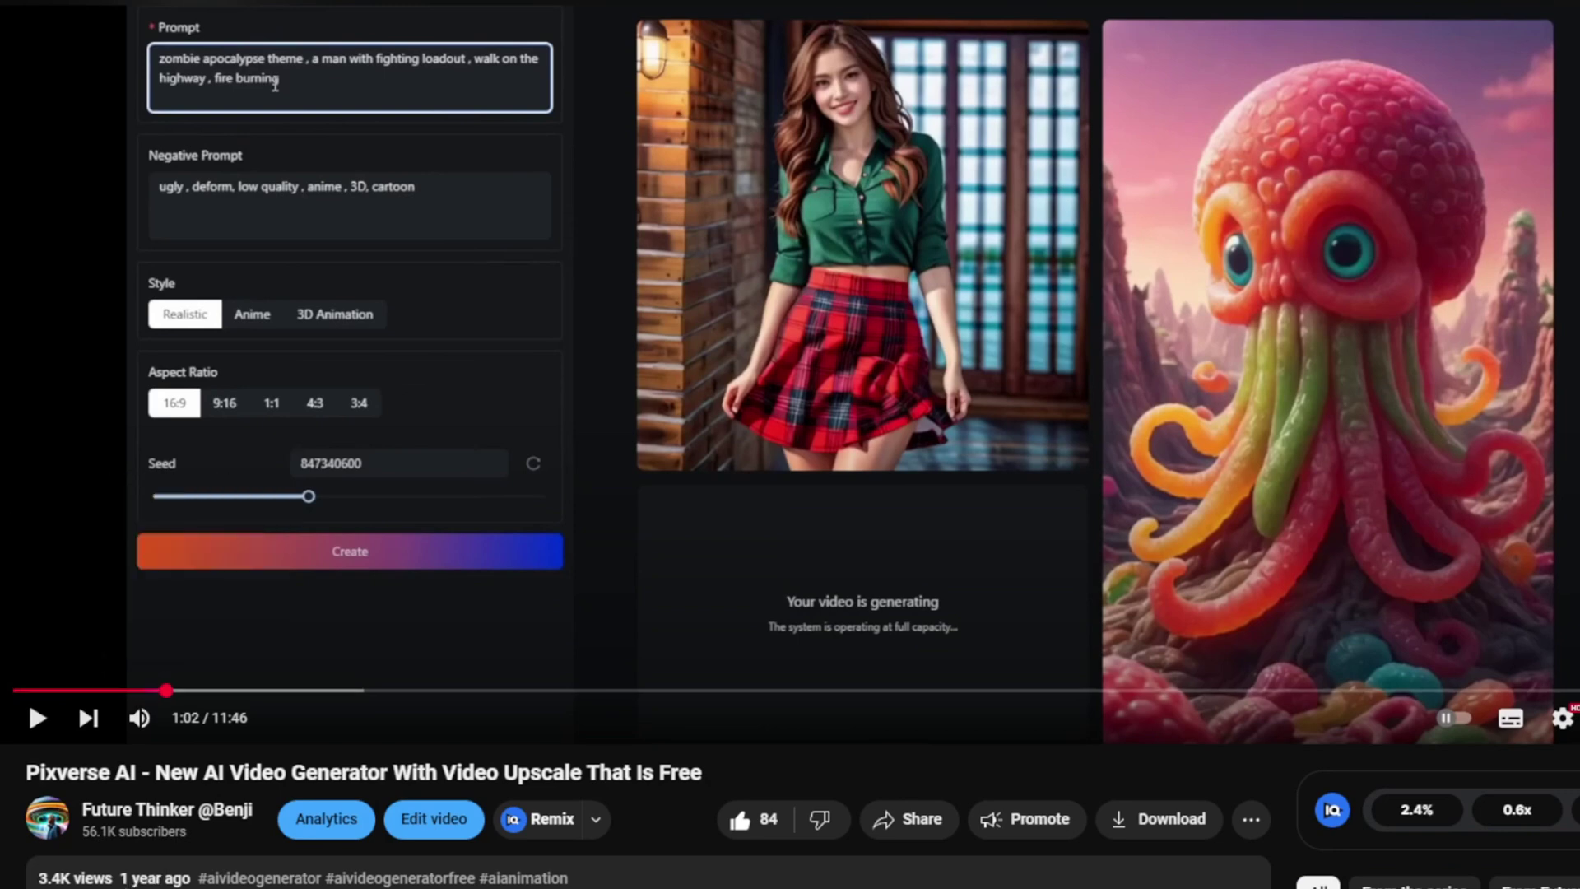
{"action": "scroll", "coordinate": [137, 833], "scroll_direction": "down", "scroll_amount": 1}
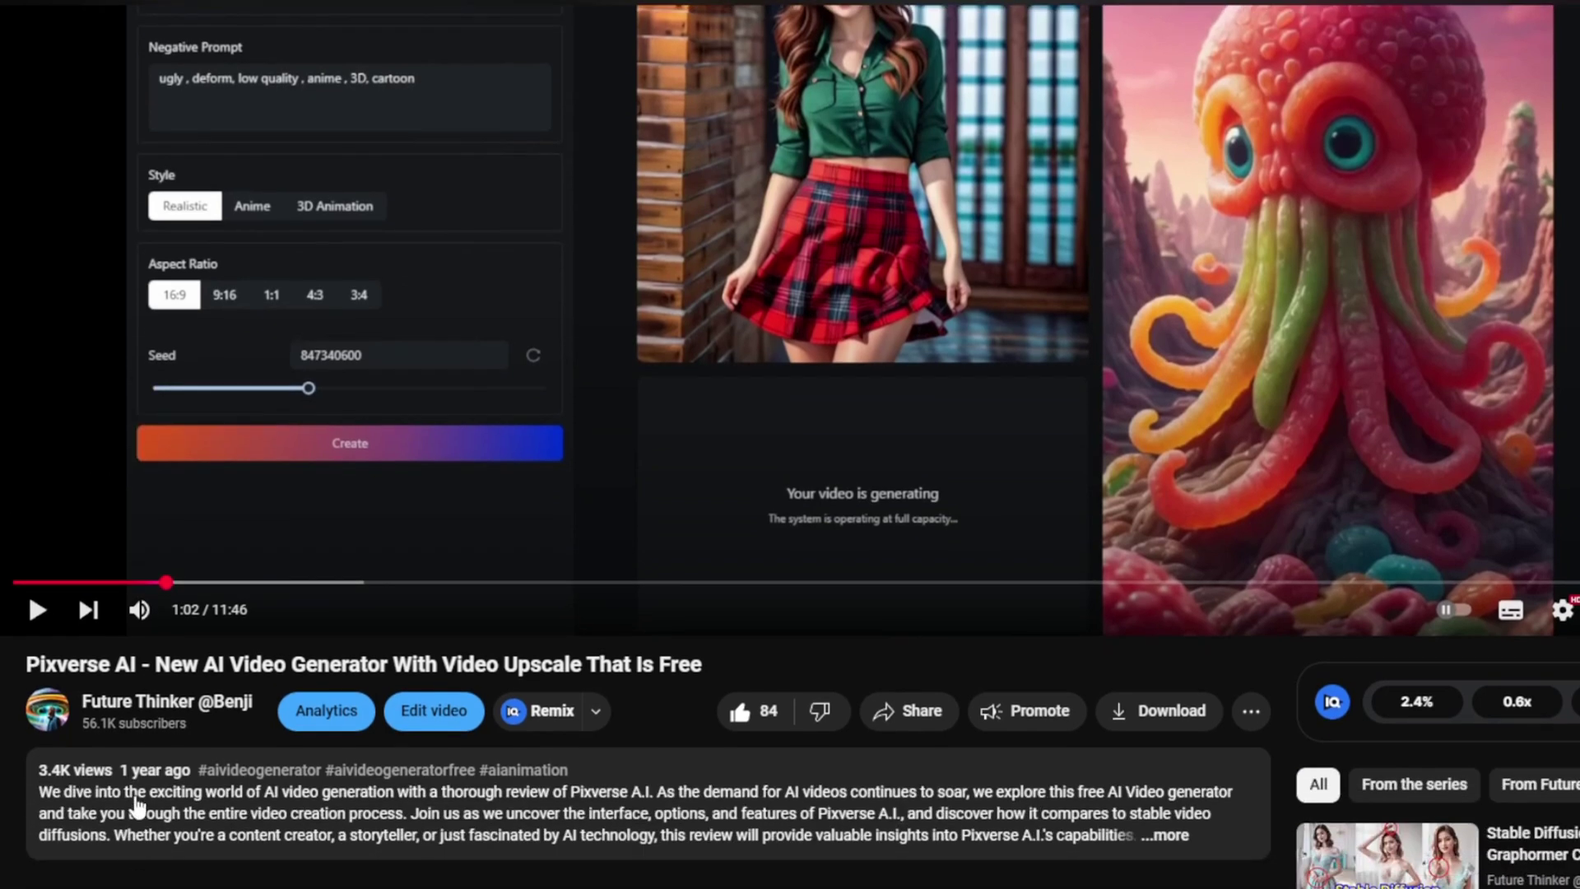
{"action": "scroll", "coordinate": [138, 806], "scroll_direction": "up", "scroll_amount": 2}
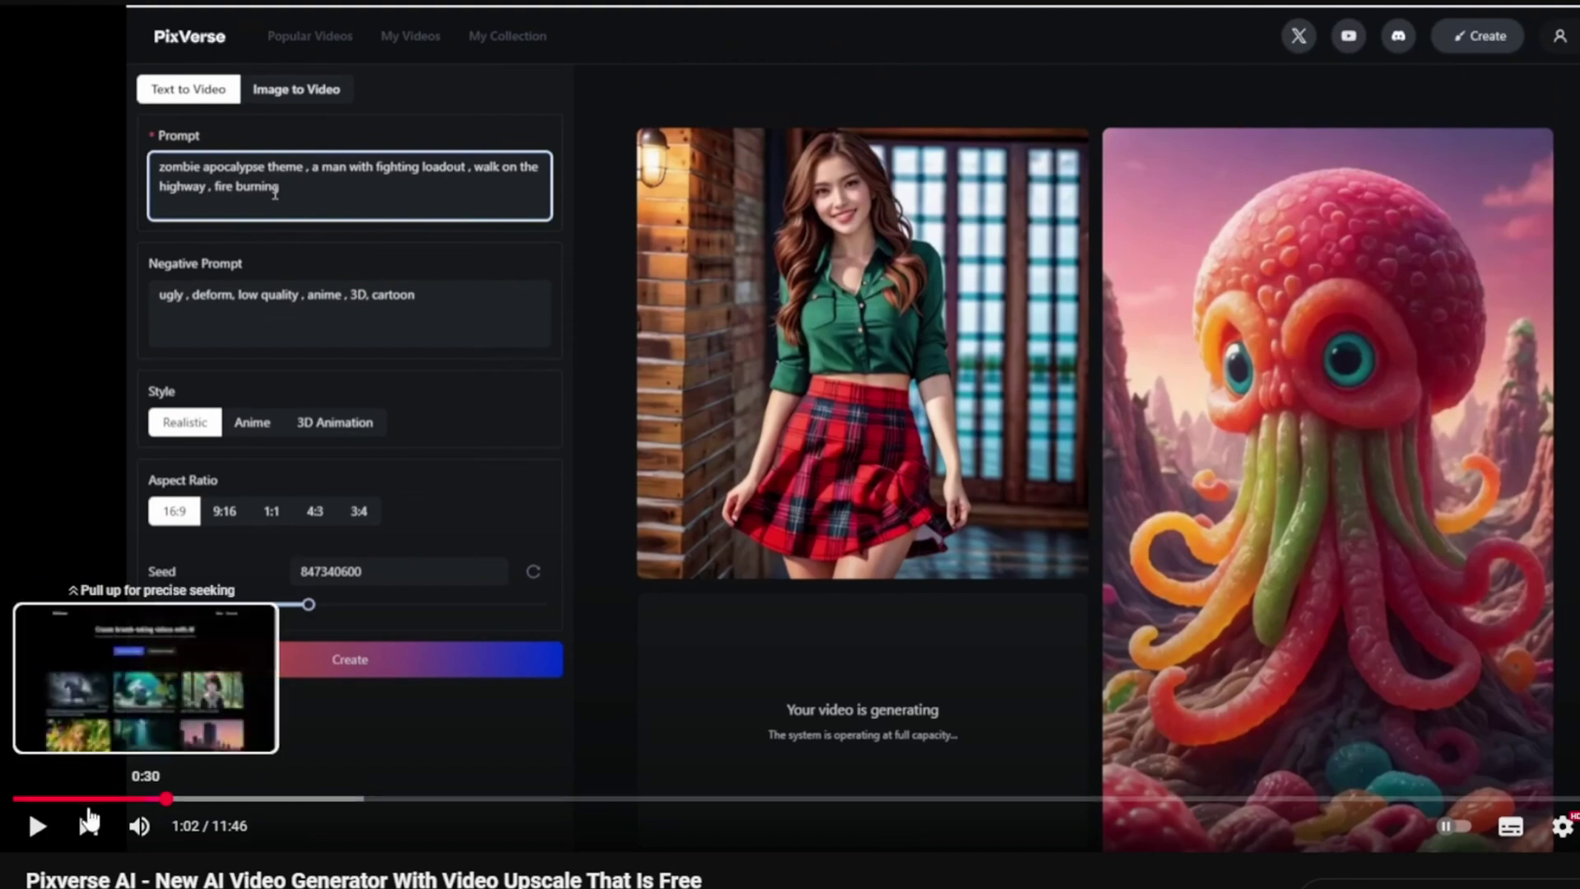
{"action": "left_click", "coordinate": [38, 831]}
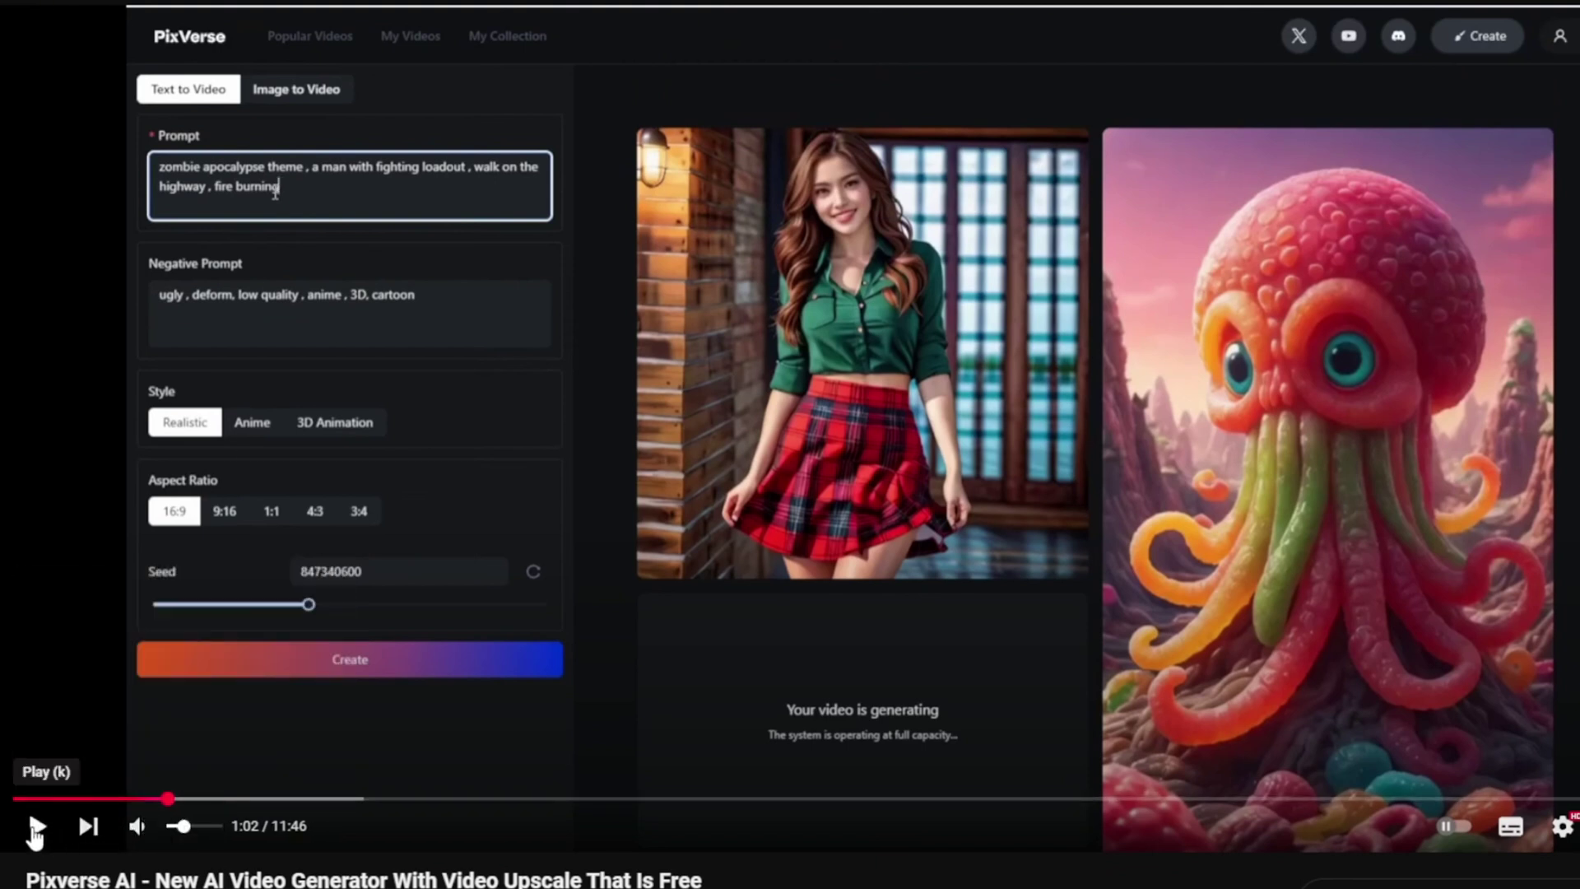
{"action": "left_click", "coordinate": [201, 798]}
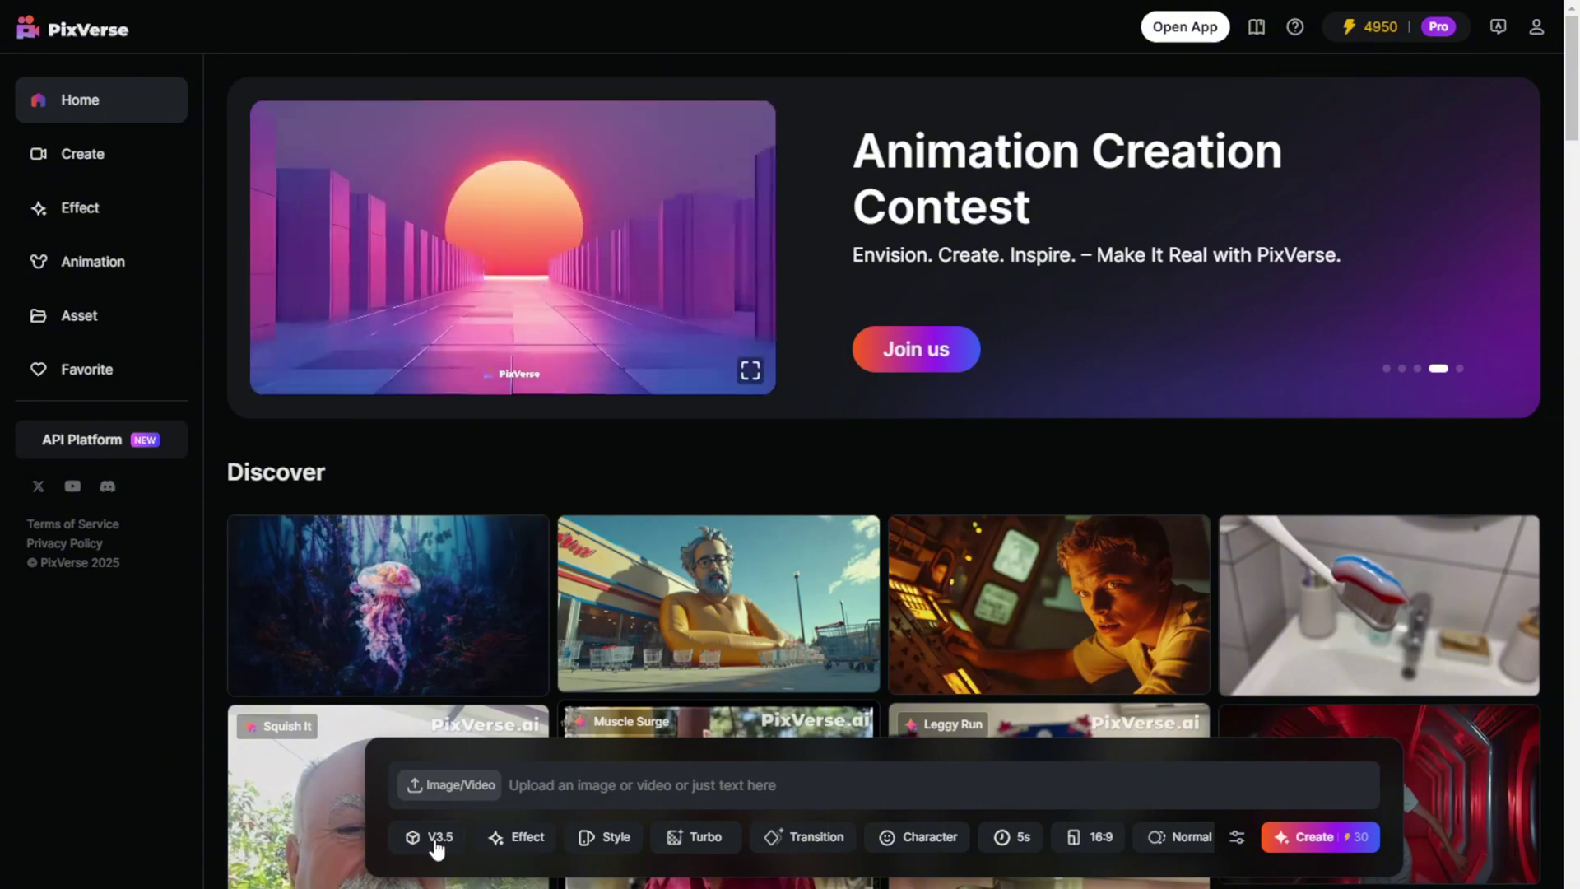
- Open the API platform's documentation from the PixVerse home page, read its introduction page and return to the home page
{"action": "scroll", "coordinate": [385, 808], "scroll_direction": "down", "scroll_amount": 1}
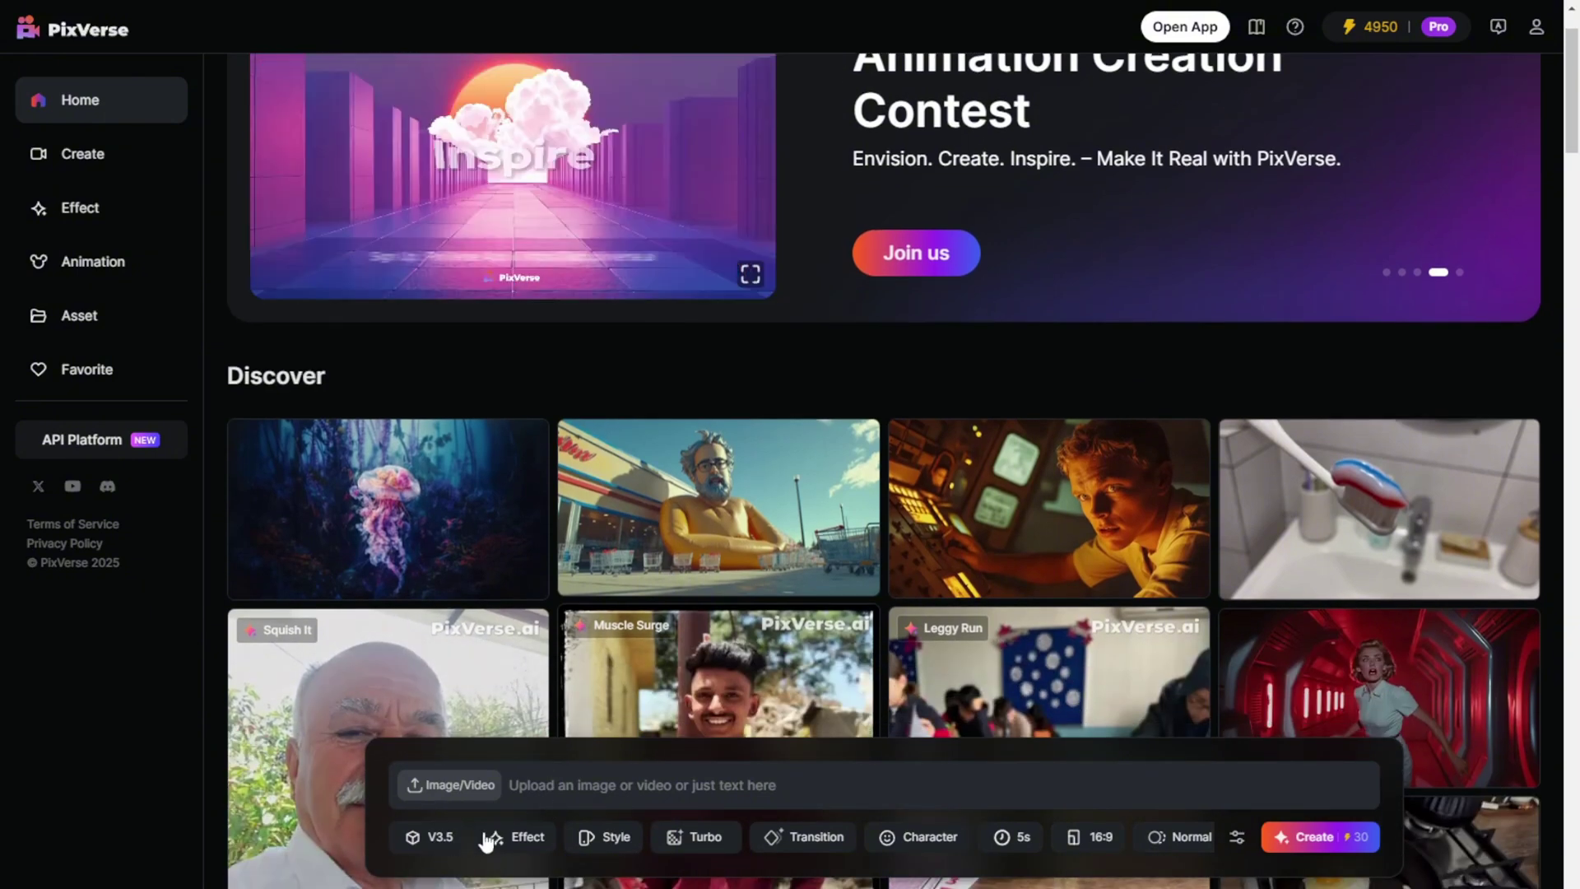
{"action": "left_click", "coordinate": [430, 846]}
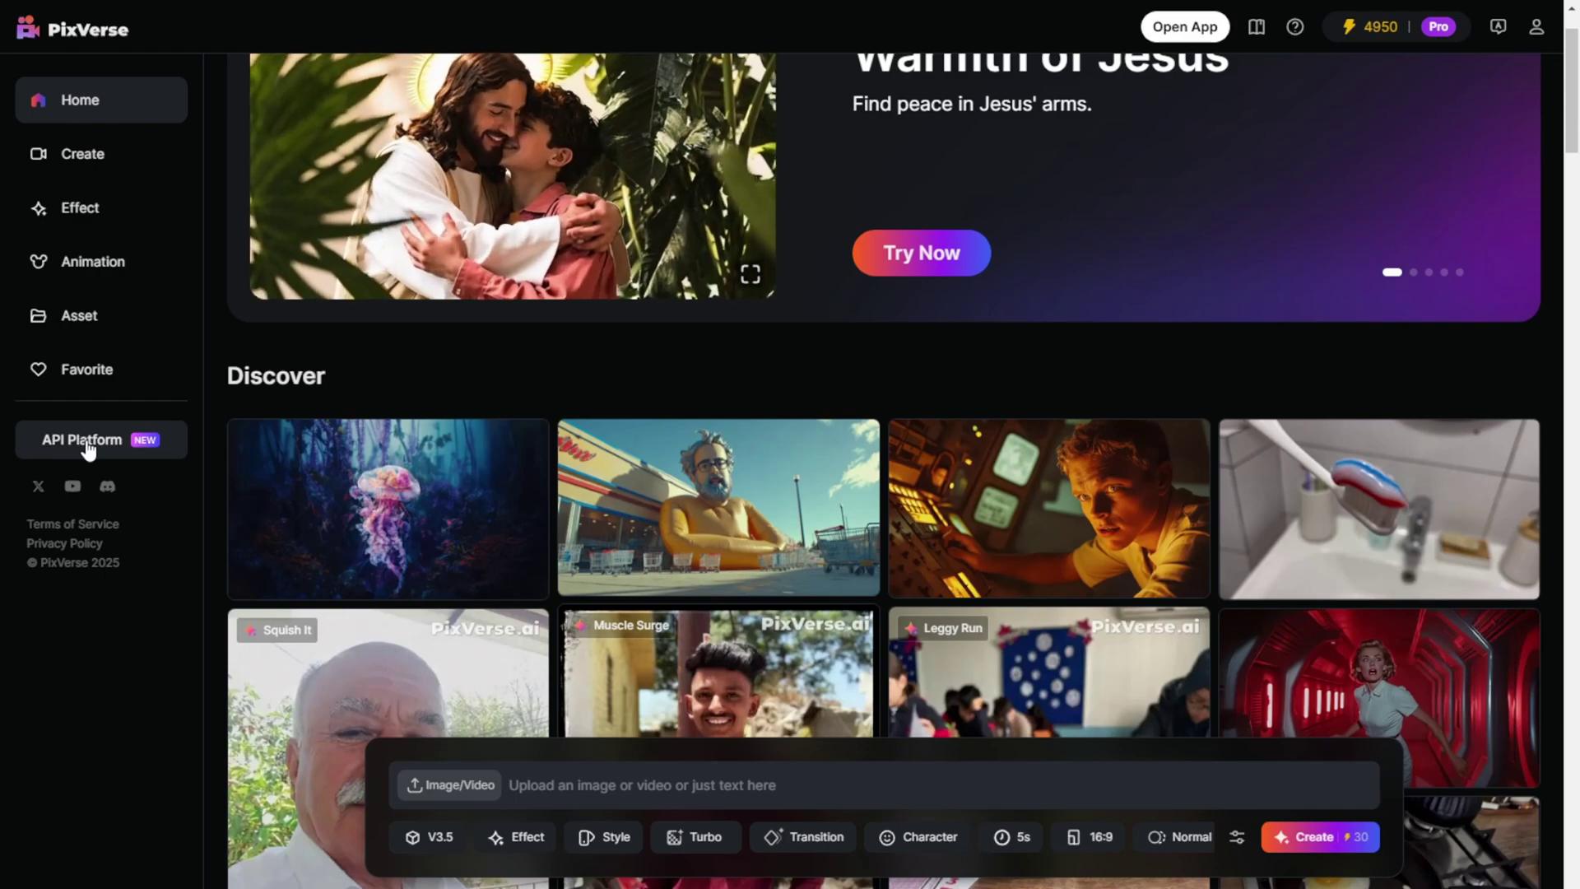
{"action": "left_click", "coordinate": [88, 445]}
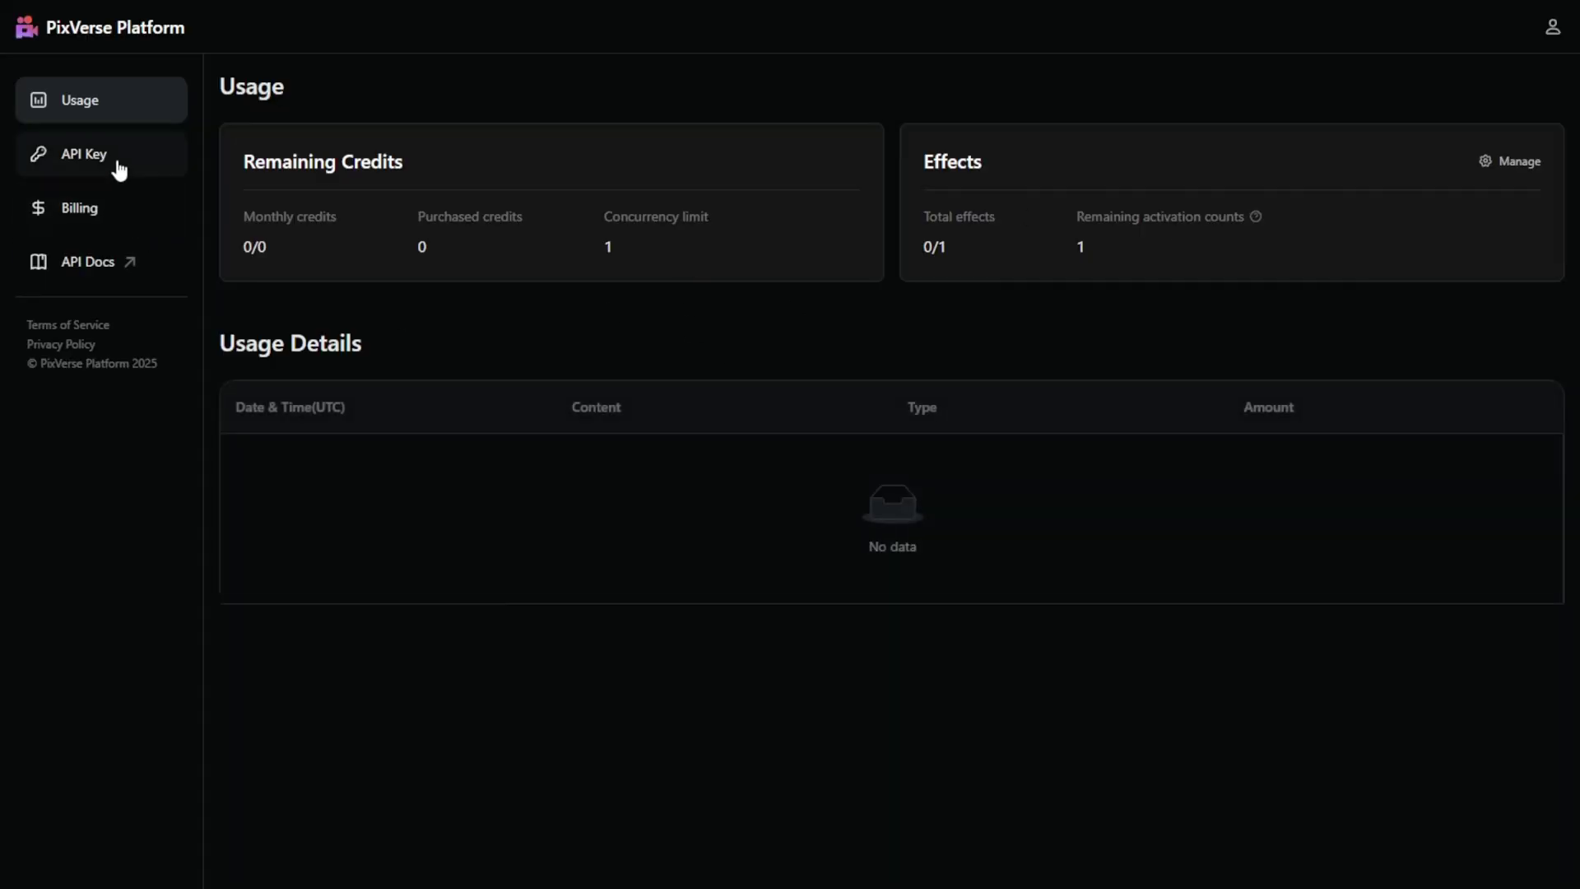
{"action": "left_click", "coordinate": [96, 269]}
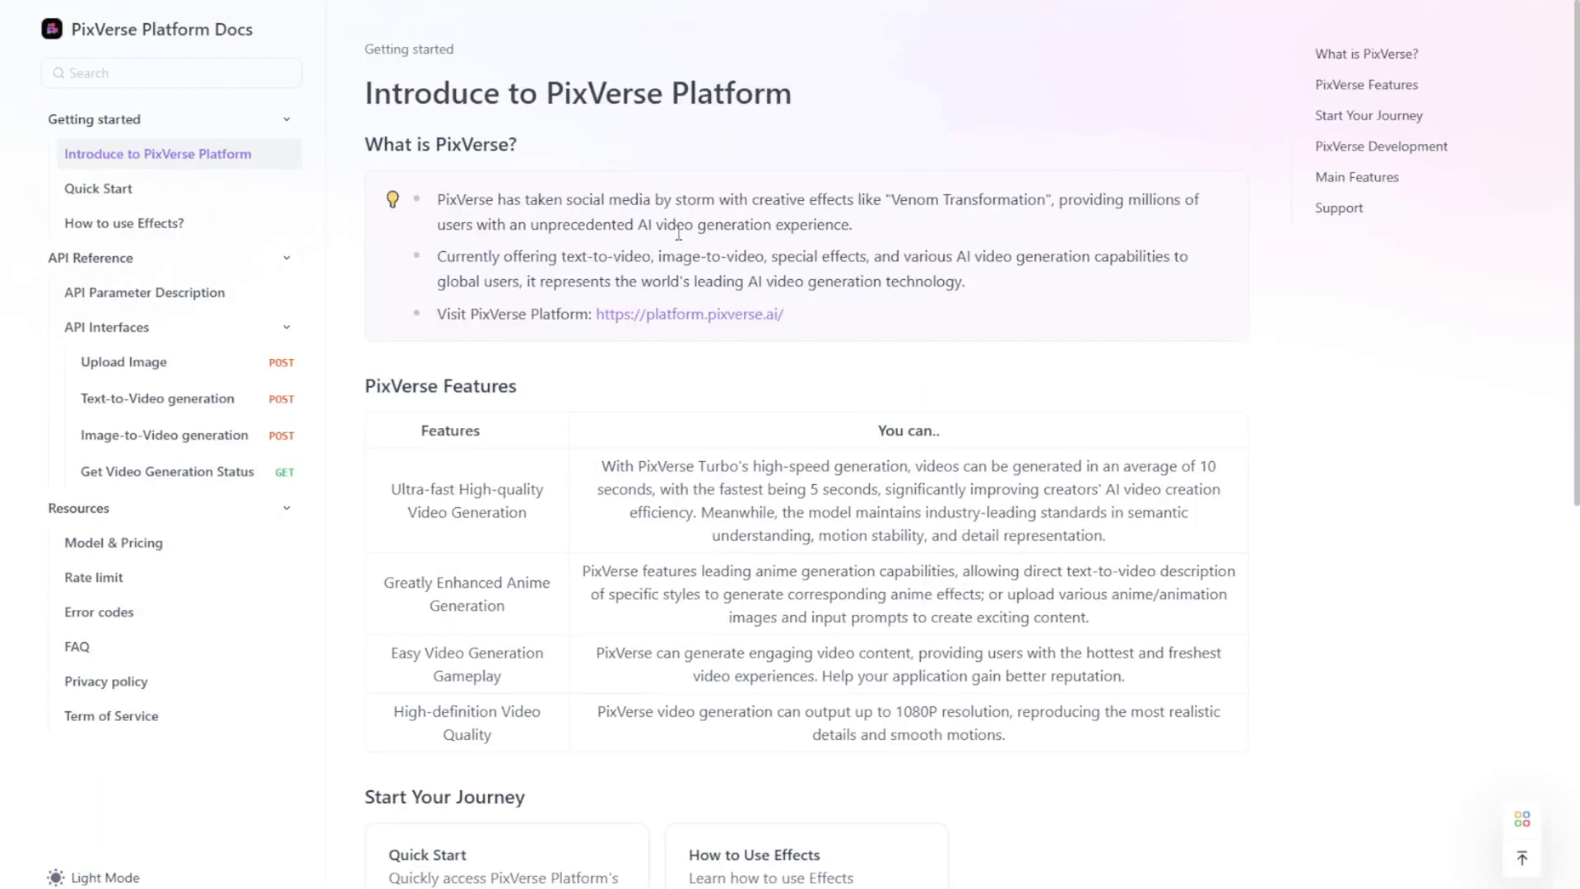
{"action": "scroll", "coordinate": [512, 212], "scroll_direction": "down", "scroll_amount": 2}
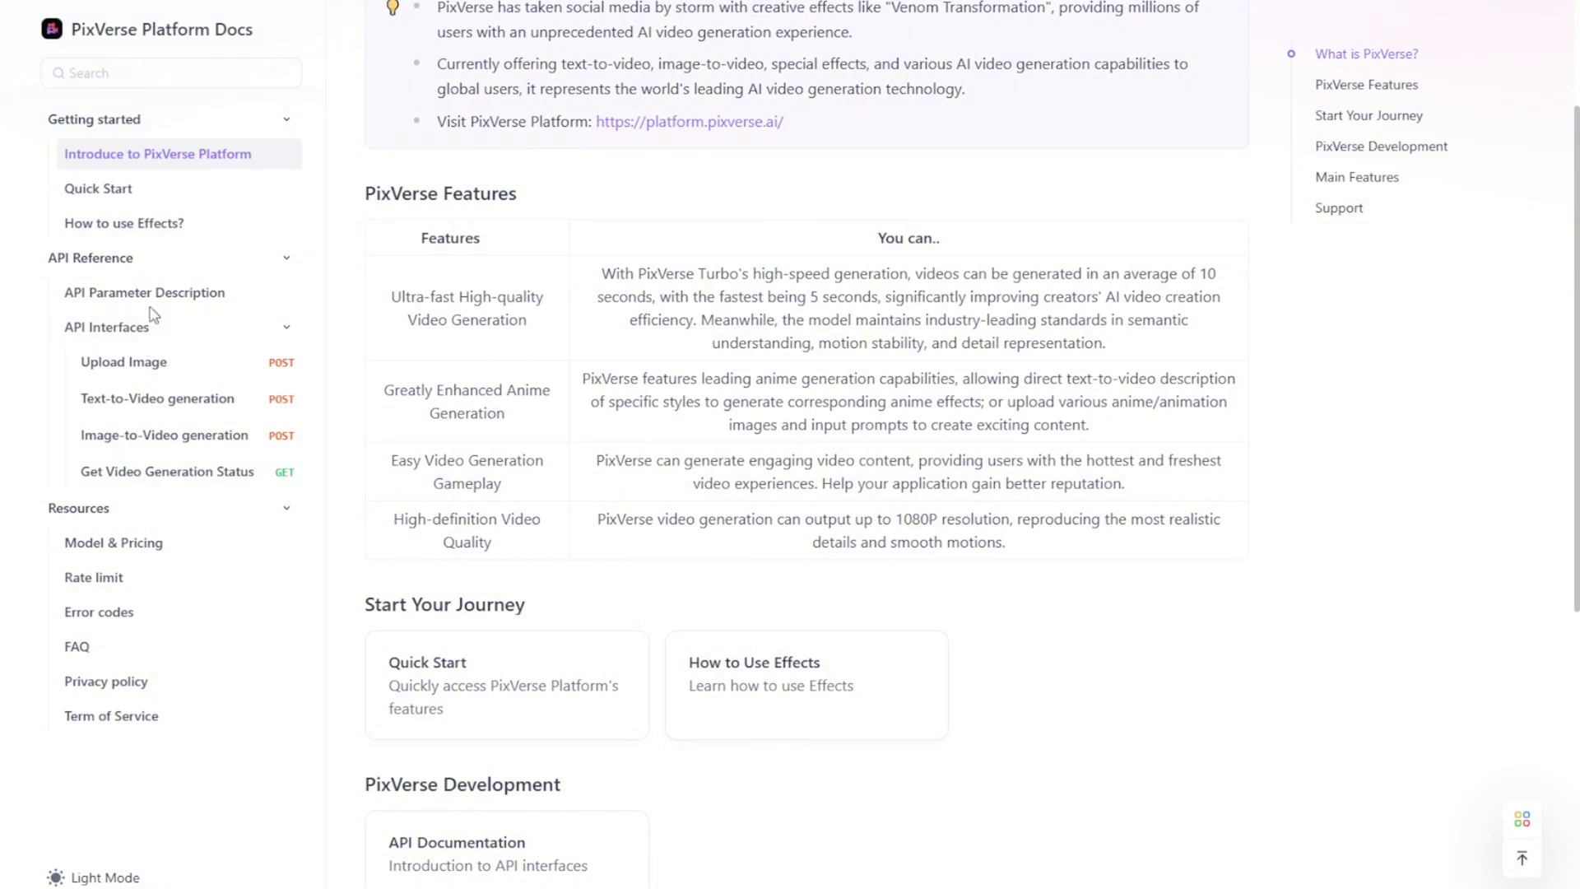
{"action": "key", "text": "alt+Left"}
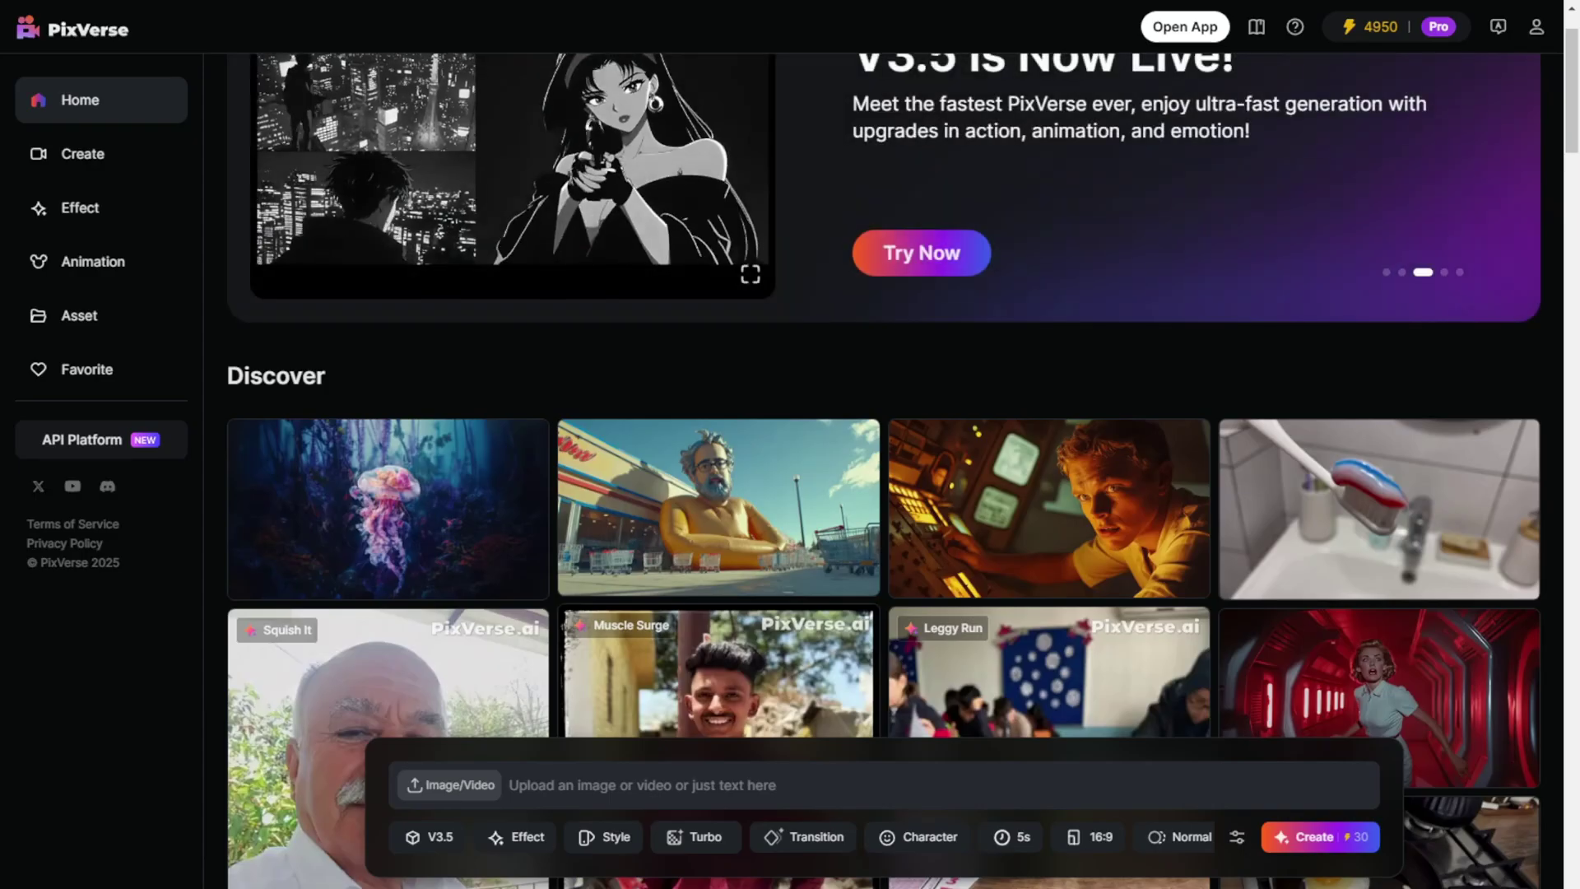
- Browse the generation history on the Create page, examining the V1 videos from 2024-01-17 and their details
{"action": "scroll", "coordinate": [492, 331], "scroll_direction": "up", "scroll_amount": 1}
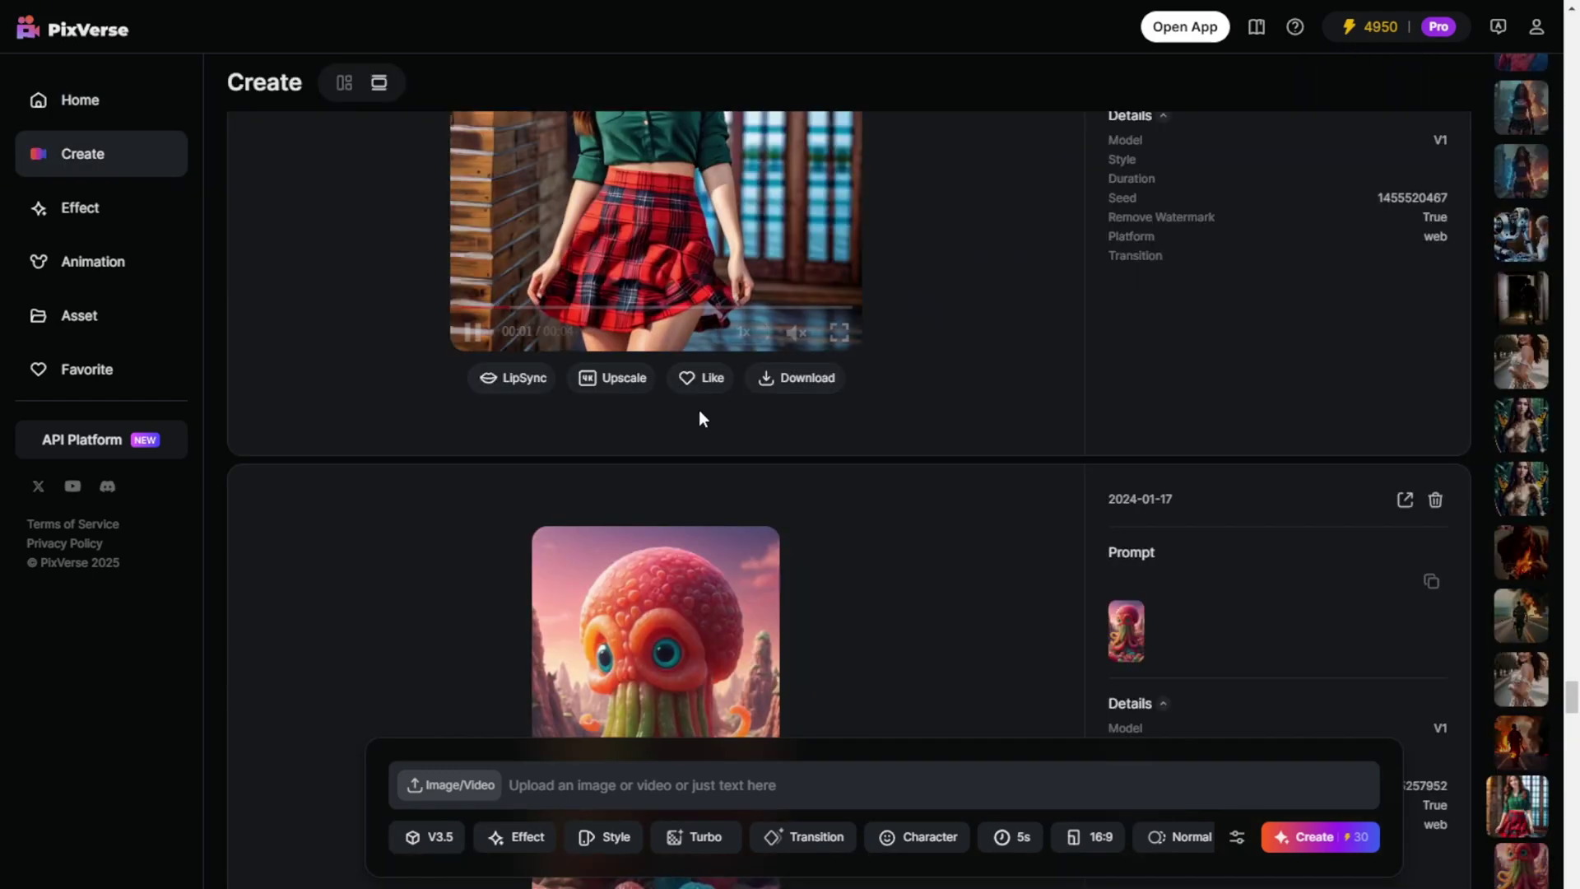
{"action": "scroll", "coordinate": [699, 417], "scroll_direction": "up", "scroll_amount": 4}
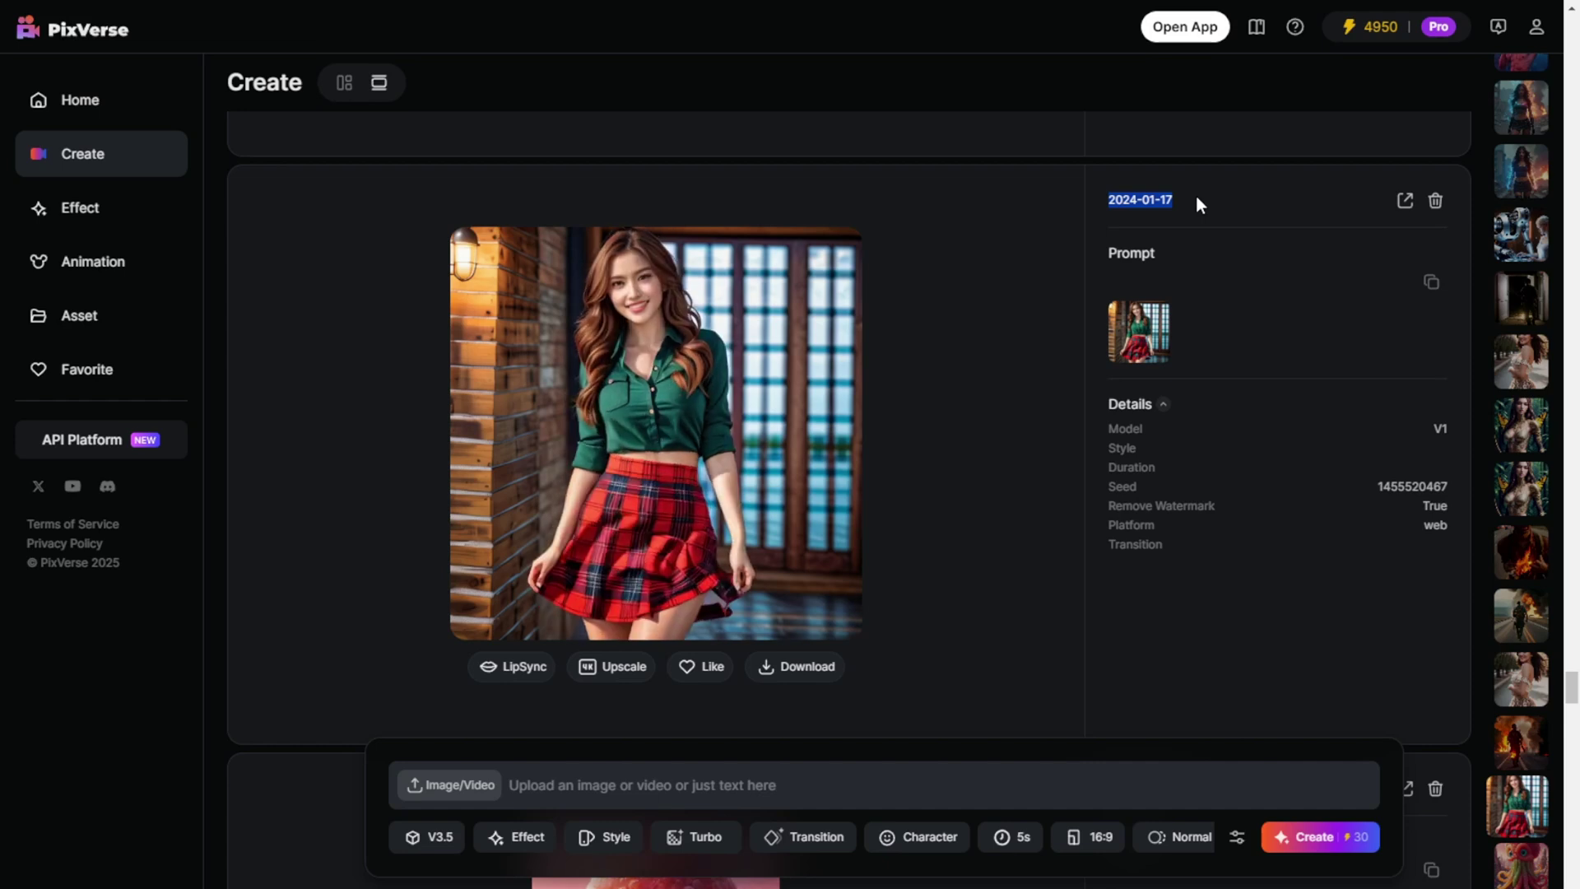
{"action": "scroll", "coordinate": [633, 510], "scroll_direction": "down", "scroll_amount": 8}
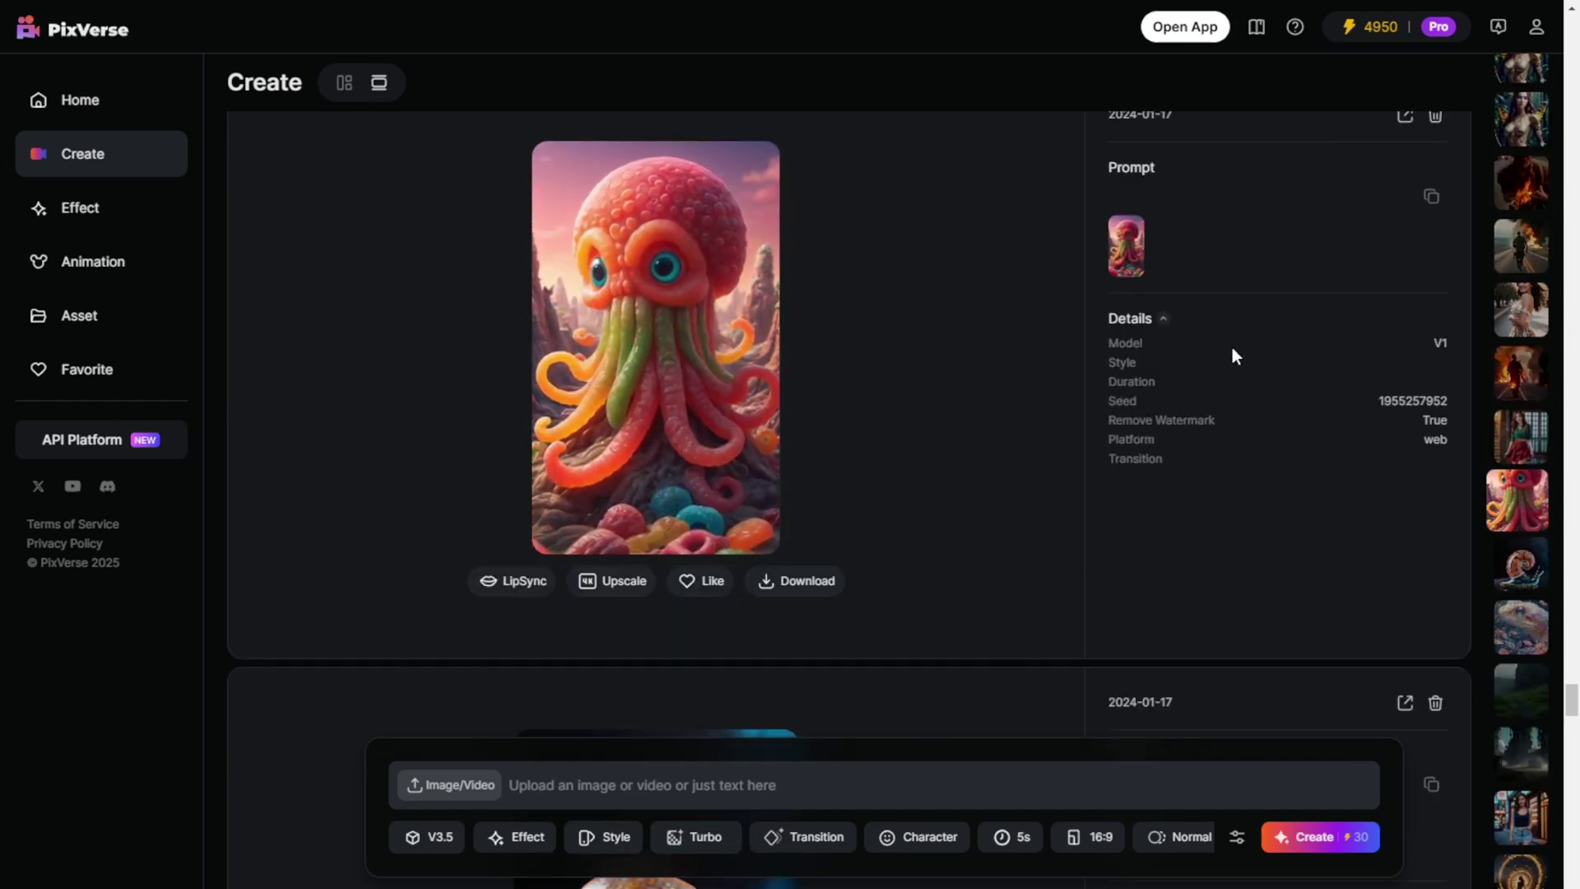
{"action": "scroll", "coordinate": [1230, 304], "scroll_direction": "up", "scroll_amount": 1}
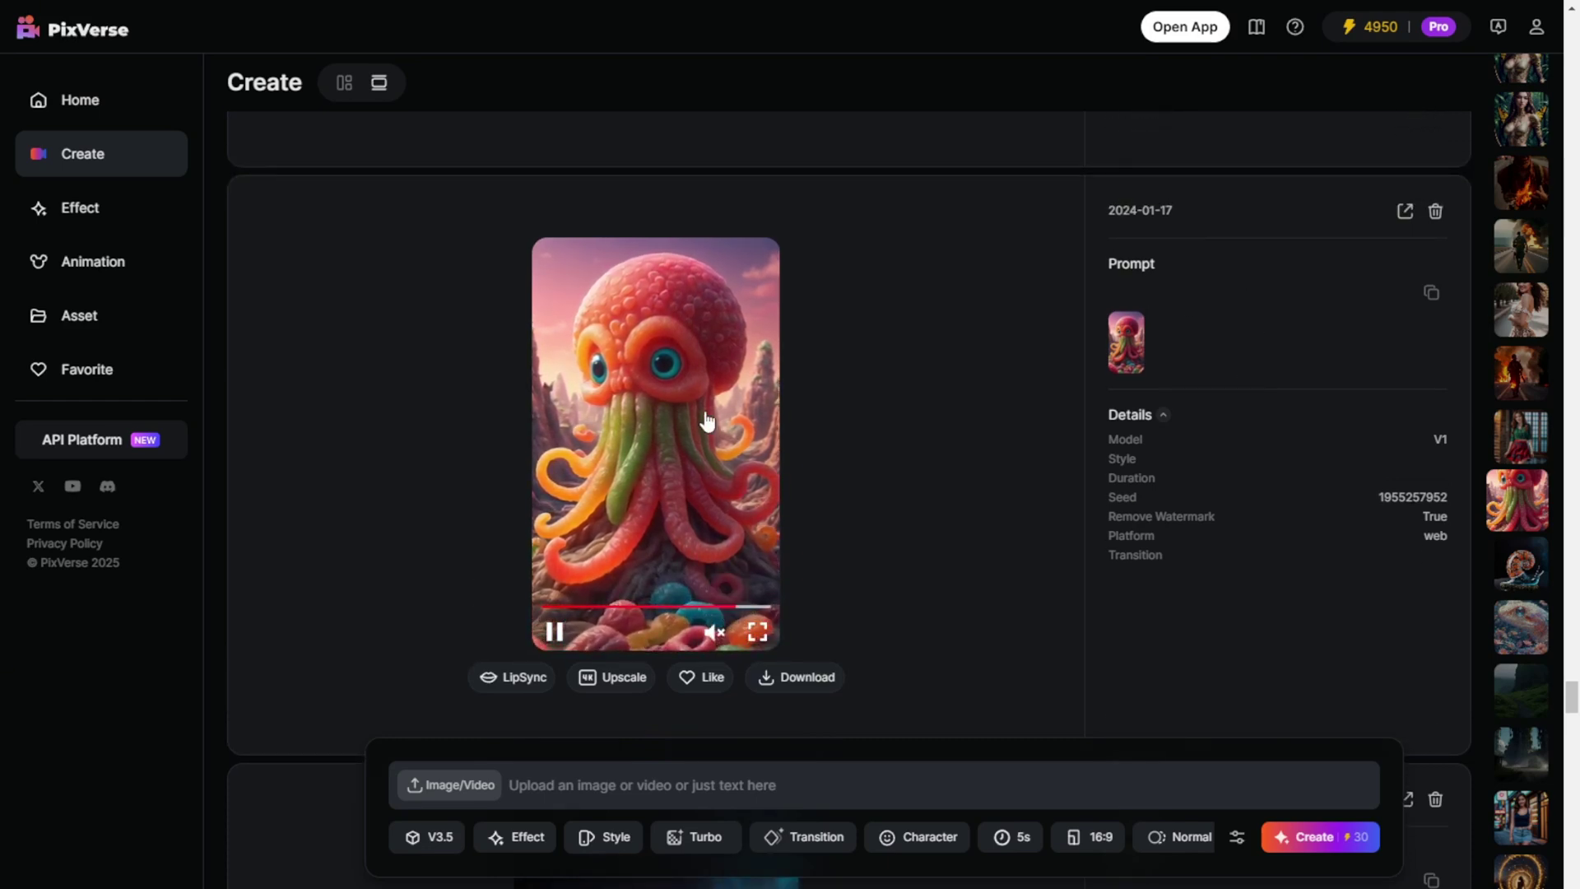
{"action": "scroll", "coordinate": [706, 421], "scroll_direction": "up", "scroll_amount": 10}
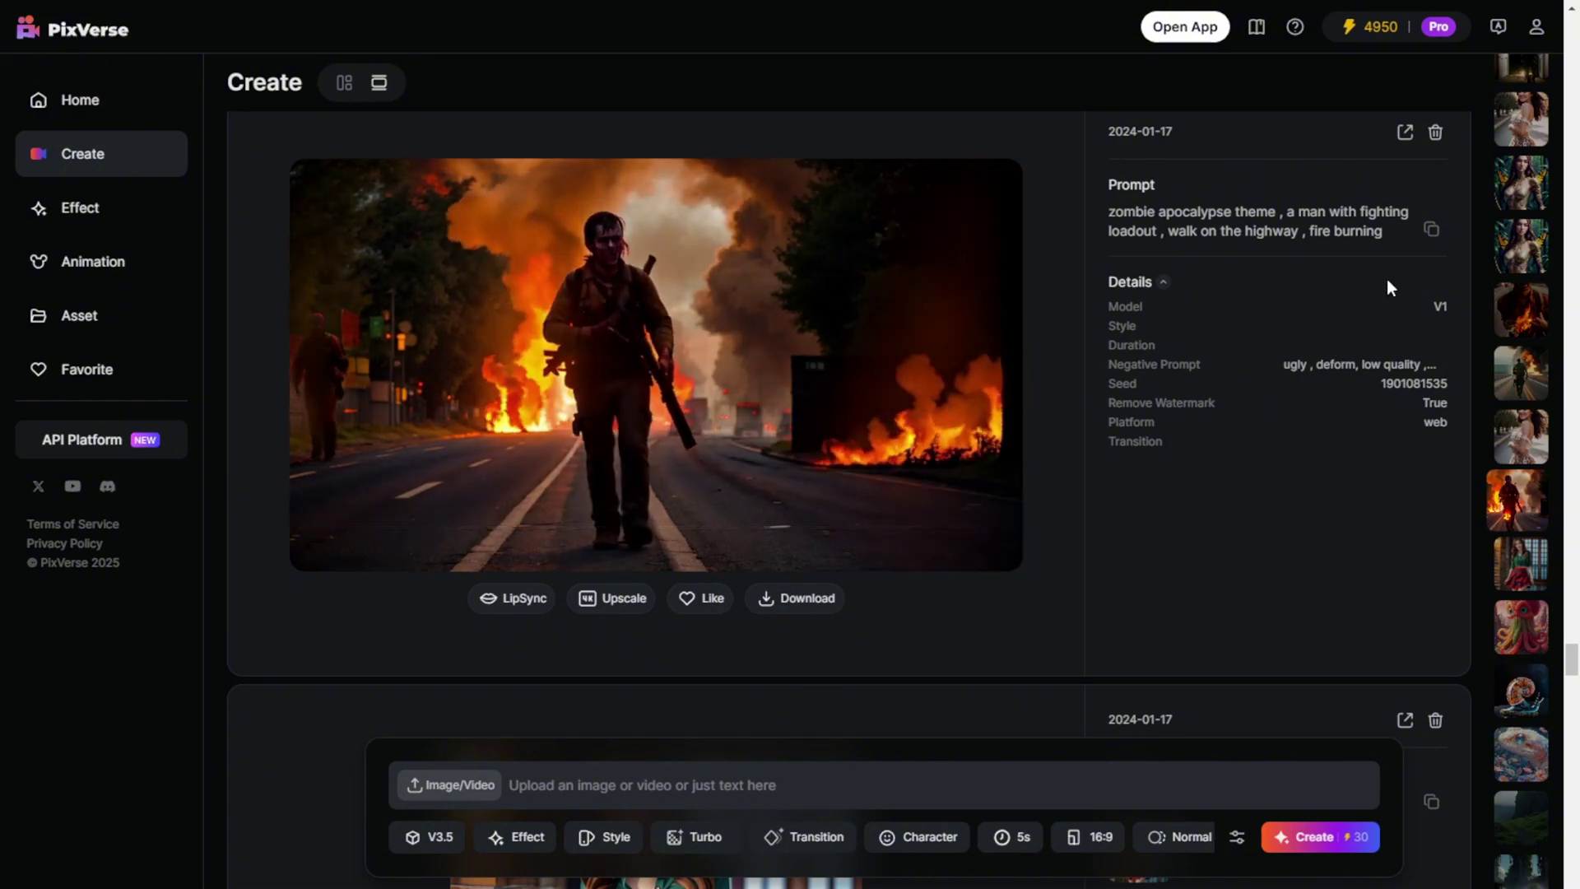
{"action": "scroll", "coordinate": [1386, 279], "scroll_direction": "up", "scroll_amount": 20}
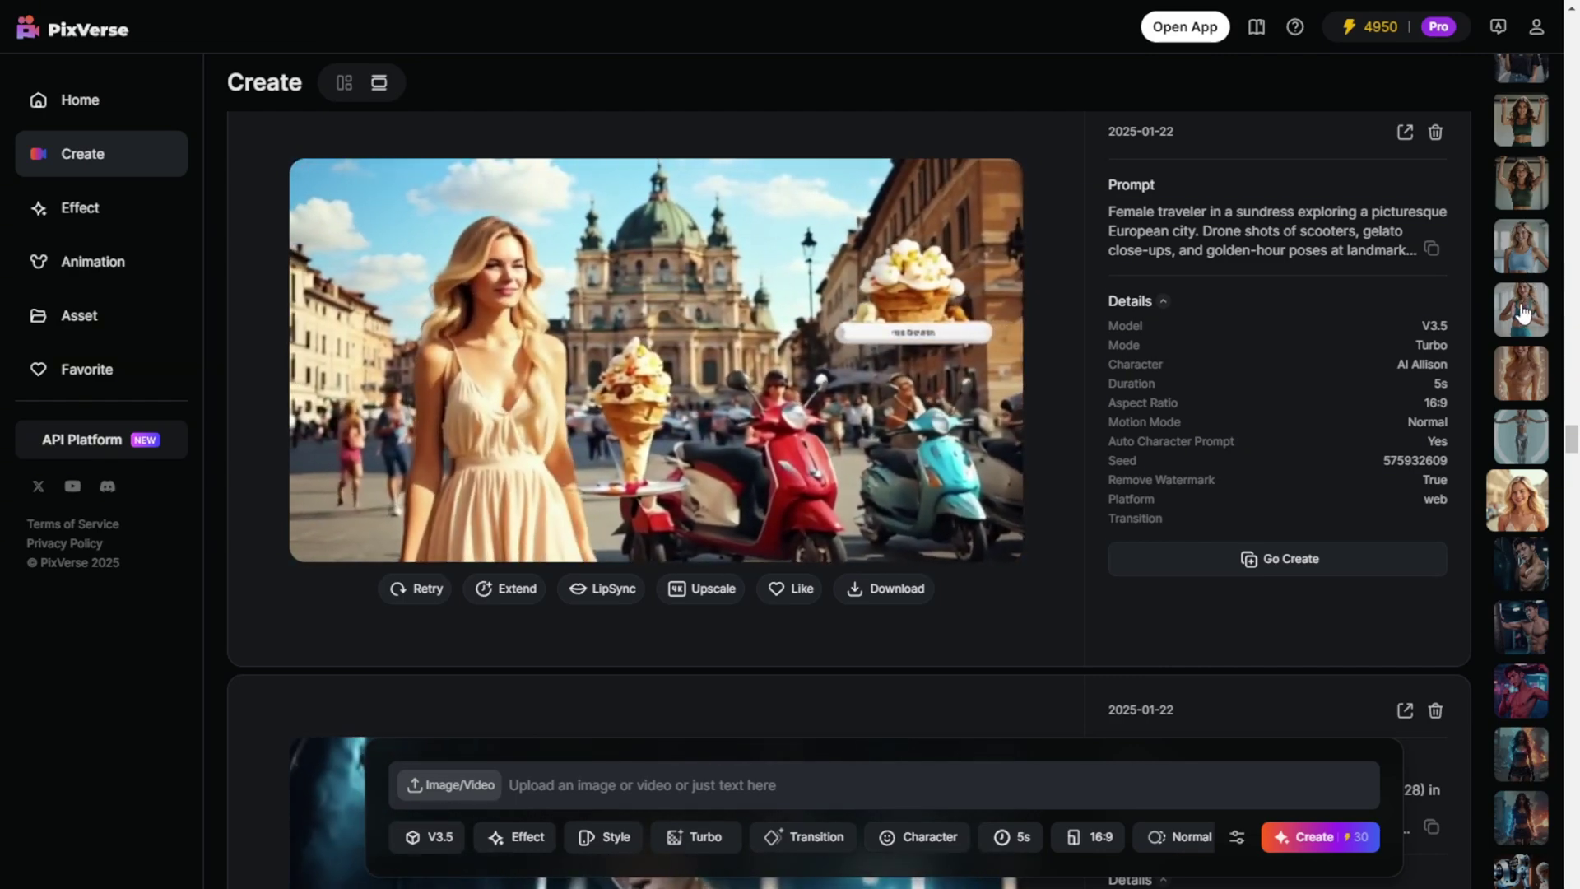
- View the blue yoga outfit video made with AI Allison and show the characters available for generation
{"action": "left_click", "coordinate": [1521, 313]}
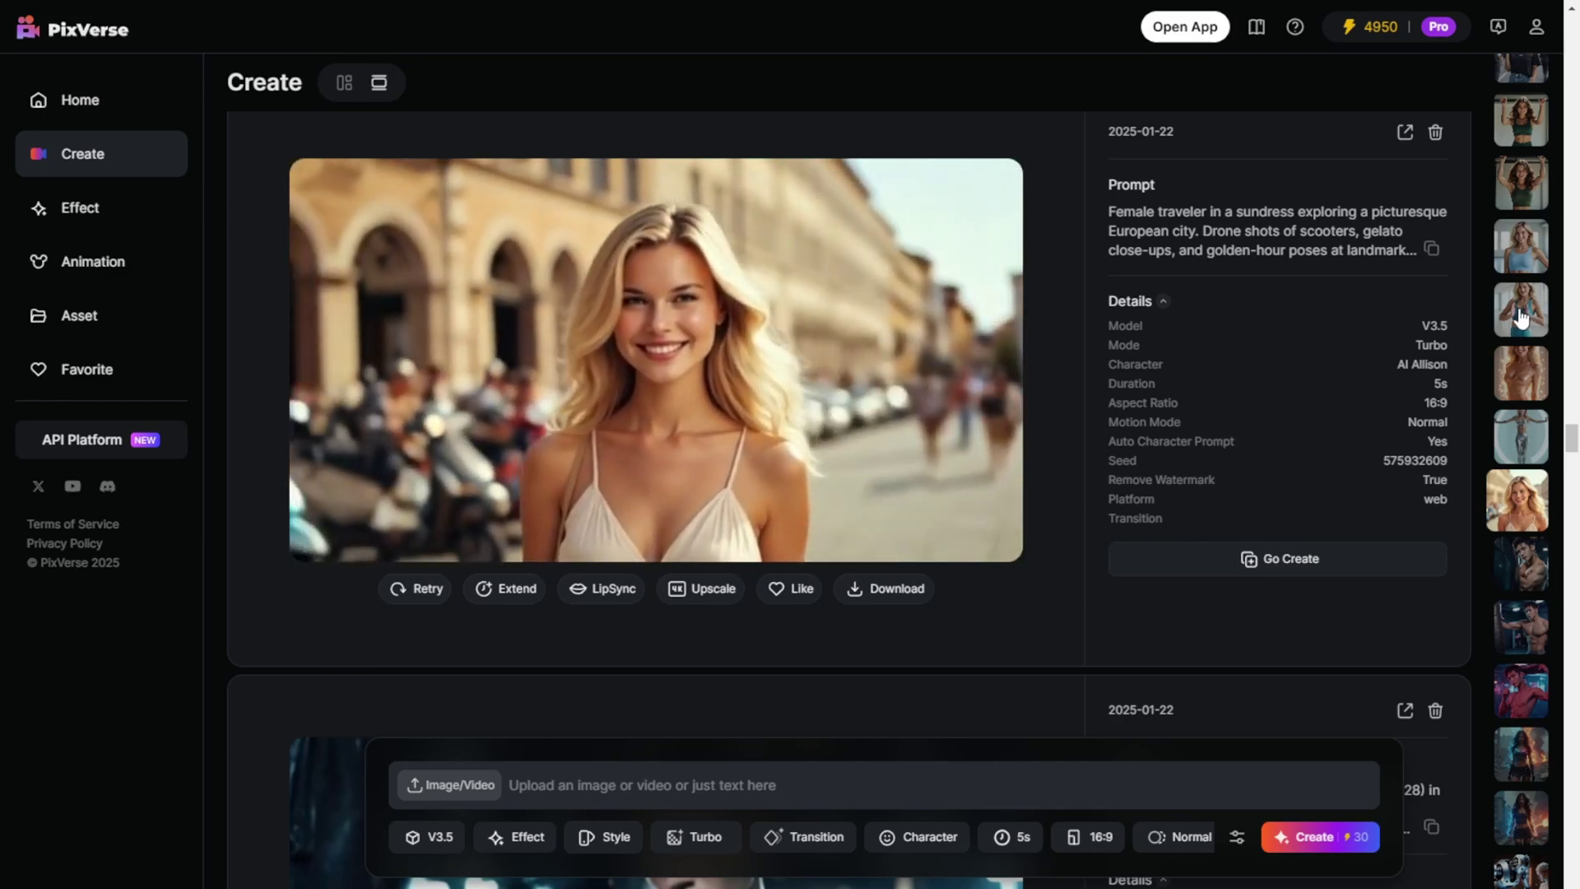
{"action": "left_click", "coordinate": [1520, 313]}
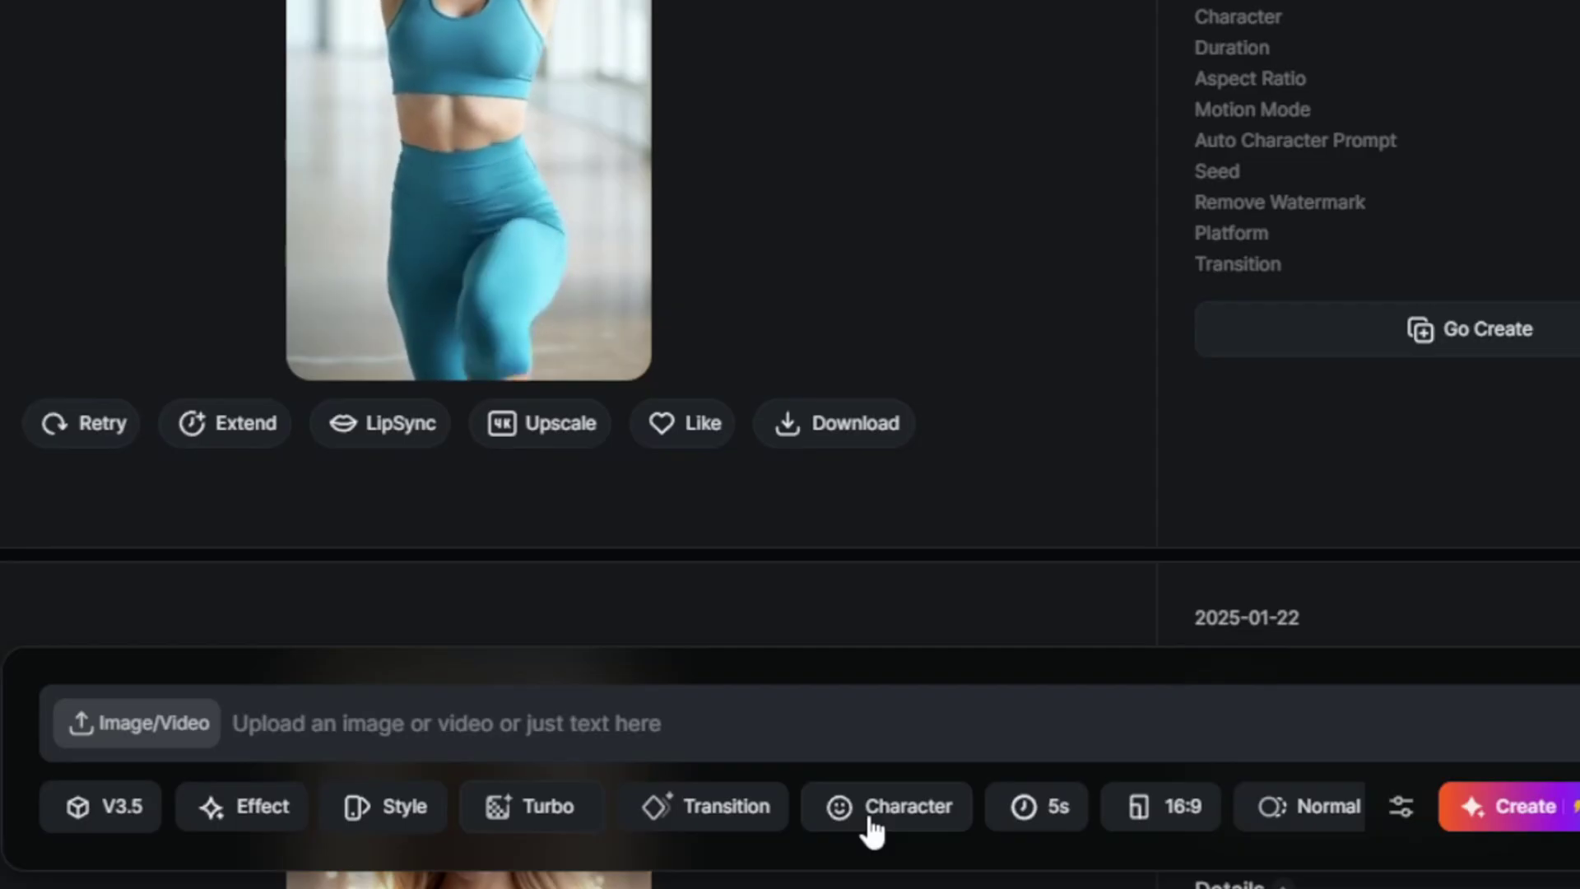
{"action": "left_click", "coordinate": [906, 845]}
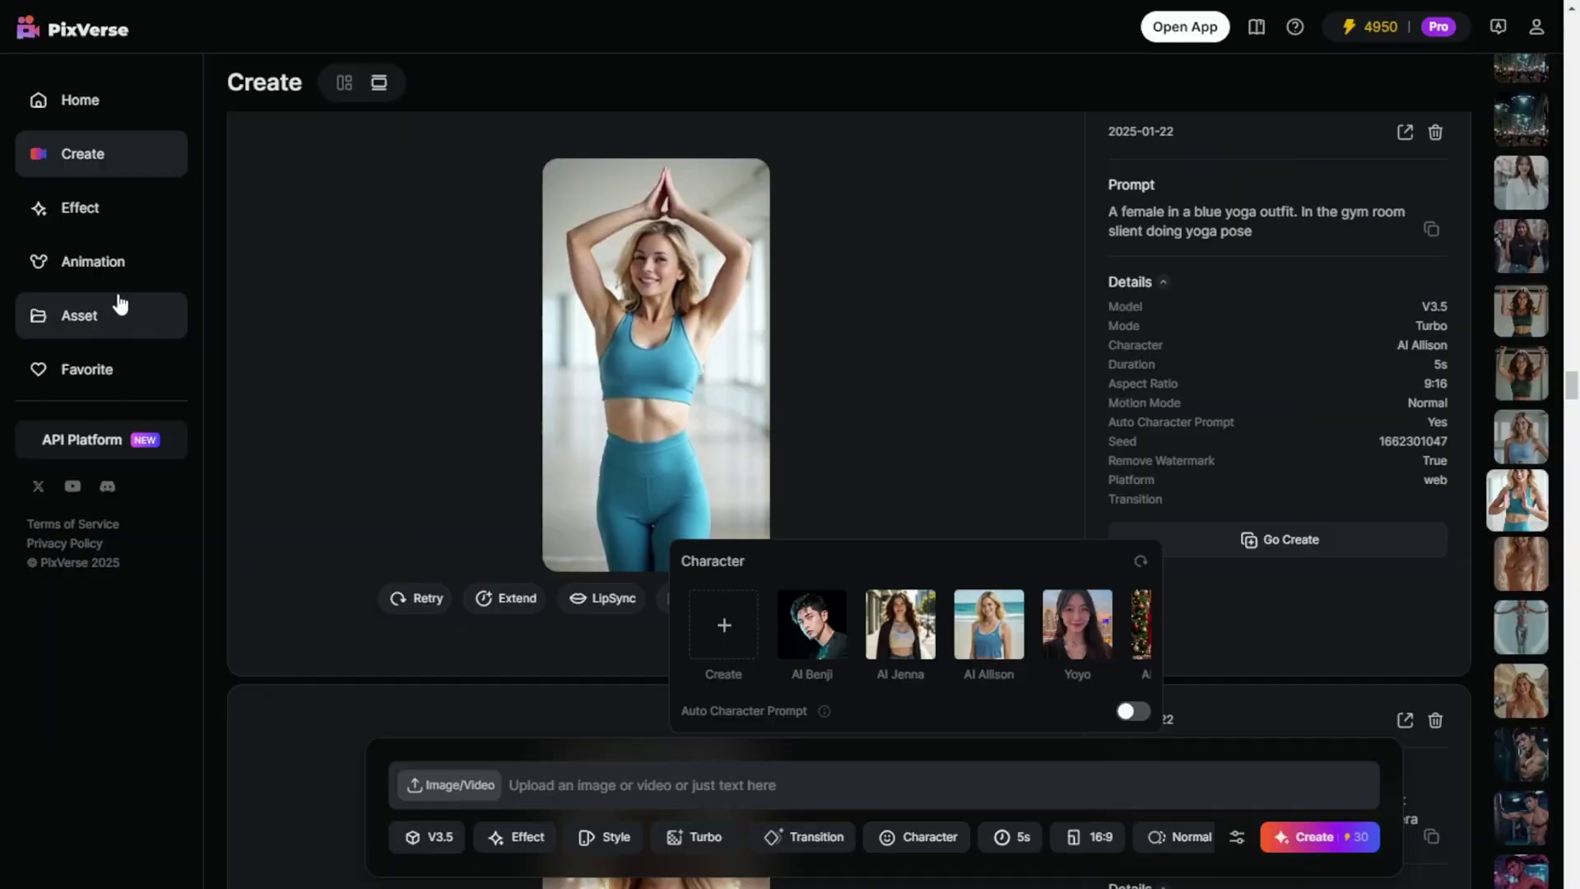
- Open the Character section of the assets and look through all the existing characters
{"action": "left_click", "coordinate": [99, 318]}
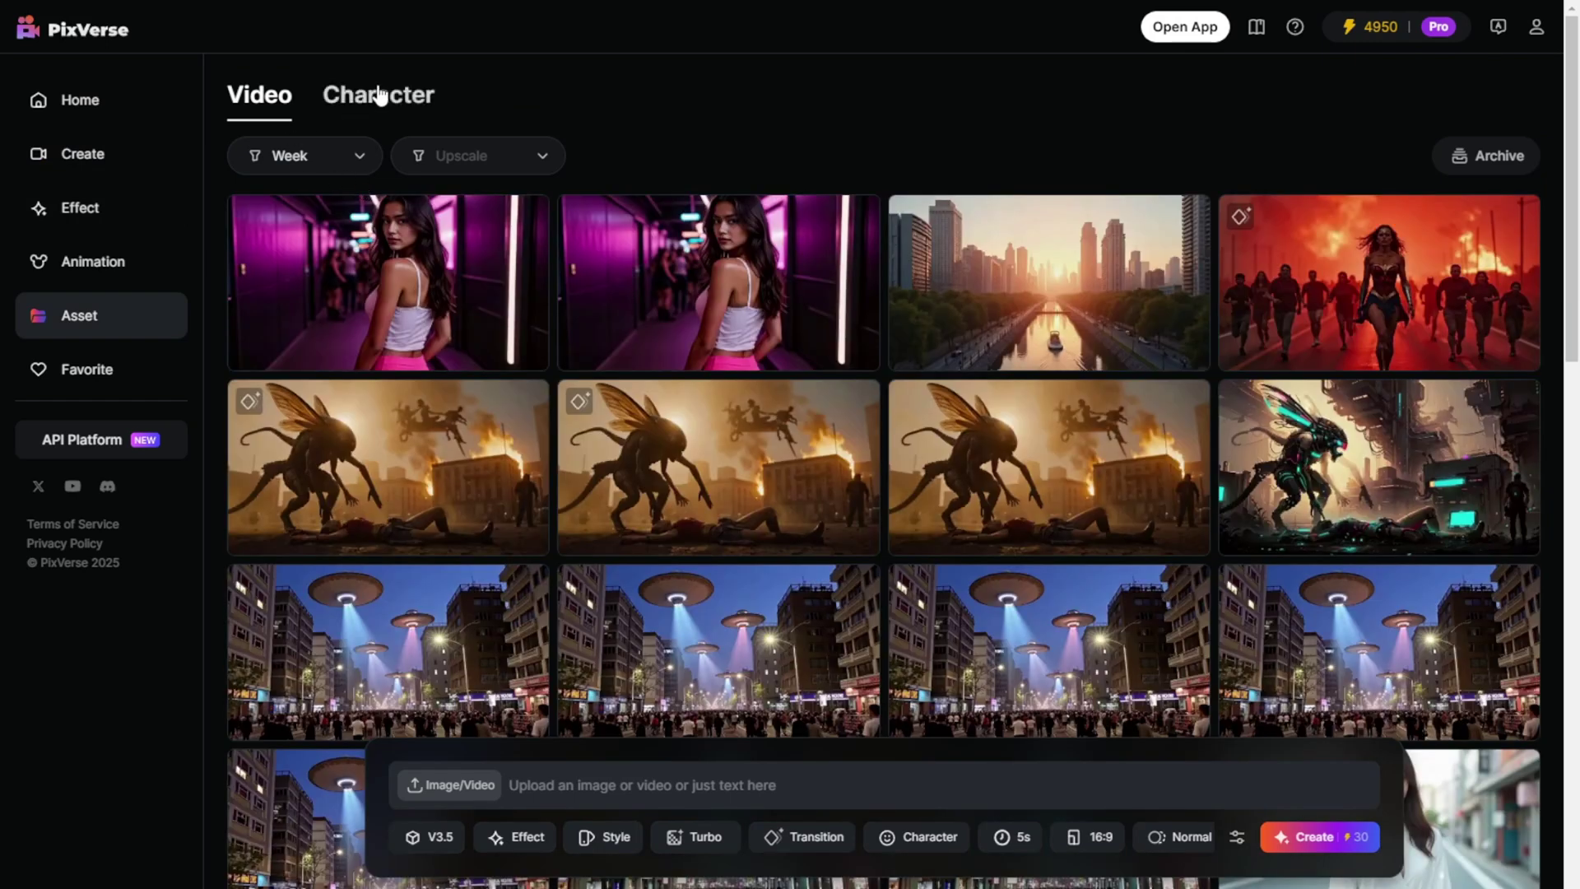
{"action": "left_click", "coordinate": [380, 97]}
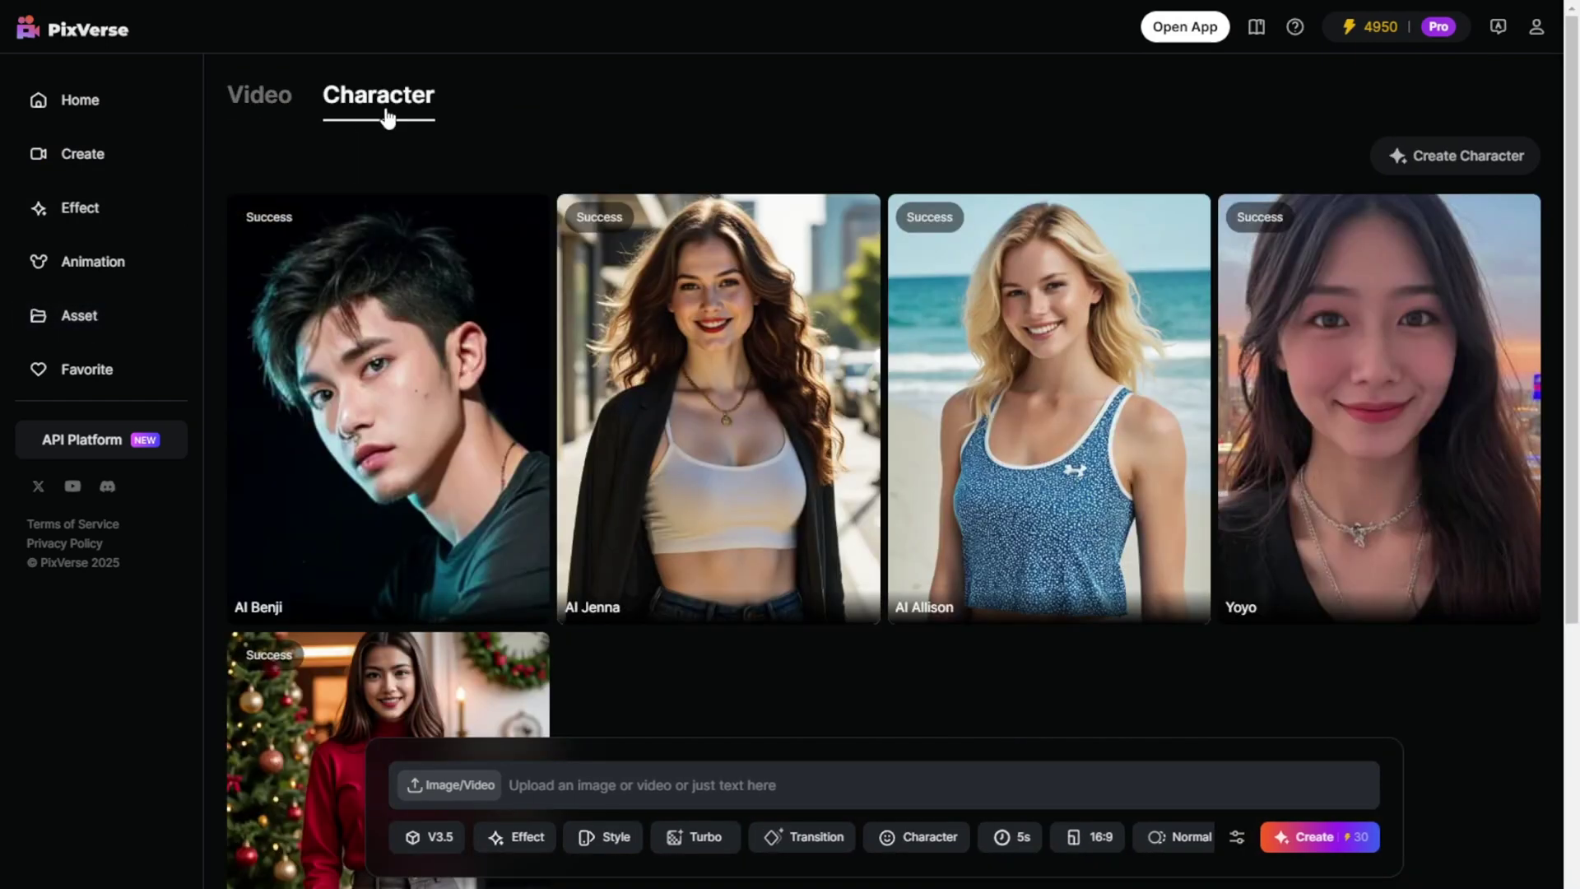
{"action": "scroll", "coordinate": [739, 377], "scroll_direction": "down", "scroll_amount": 2}
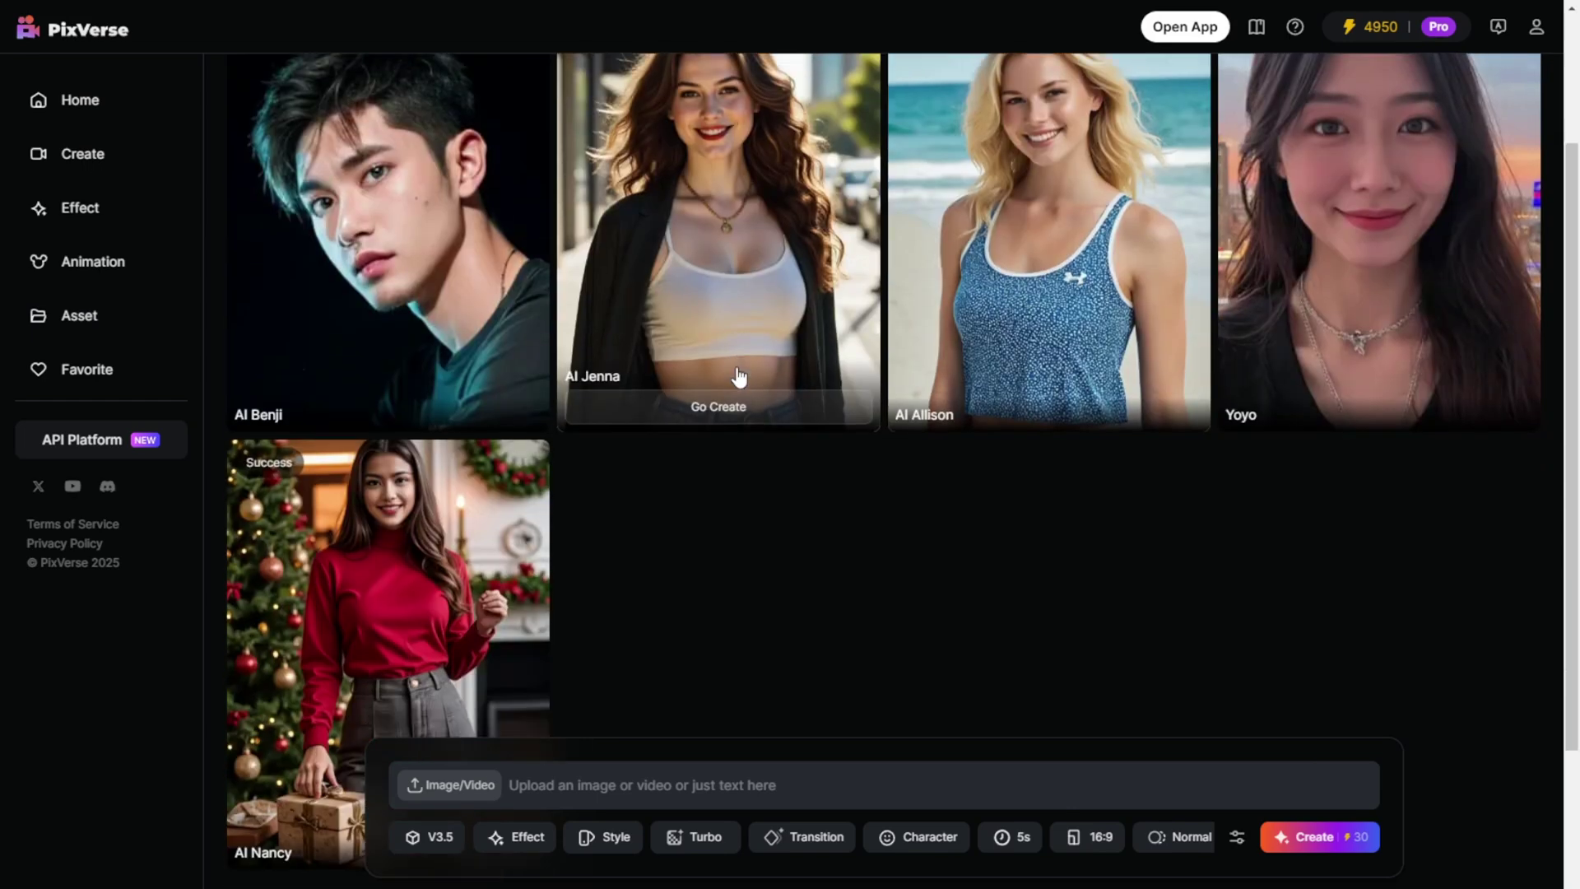
{"action": "scroll", "coordinate": [695, 416], "scroll_direction": "down", "scroll_amount": 2}
{"action": "scroll", "coordinate": [658, 535], "scroll_direction": "up", "scroll_amount": 2}
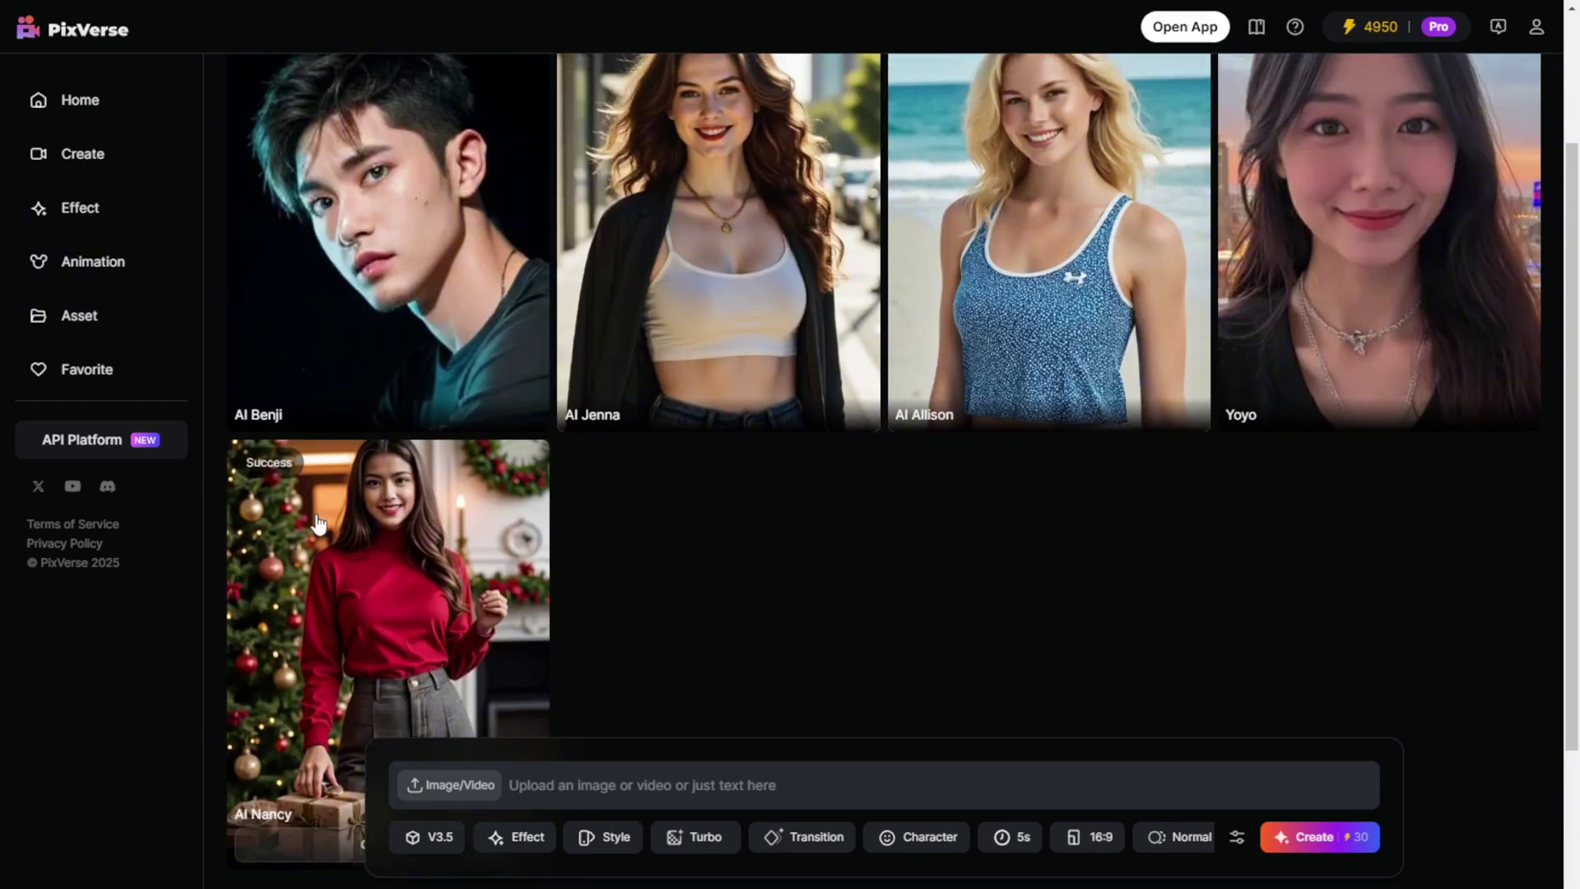
{"action": "scroll", "coordinate": [599, 469], "scroll_direction": "up", "scroll_amount": 2}
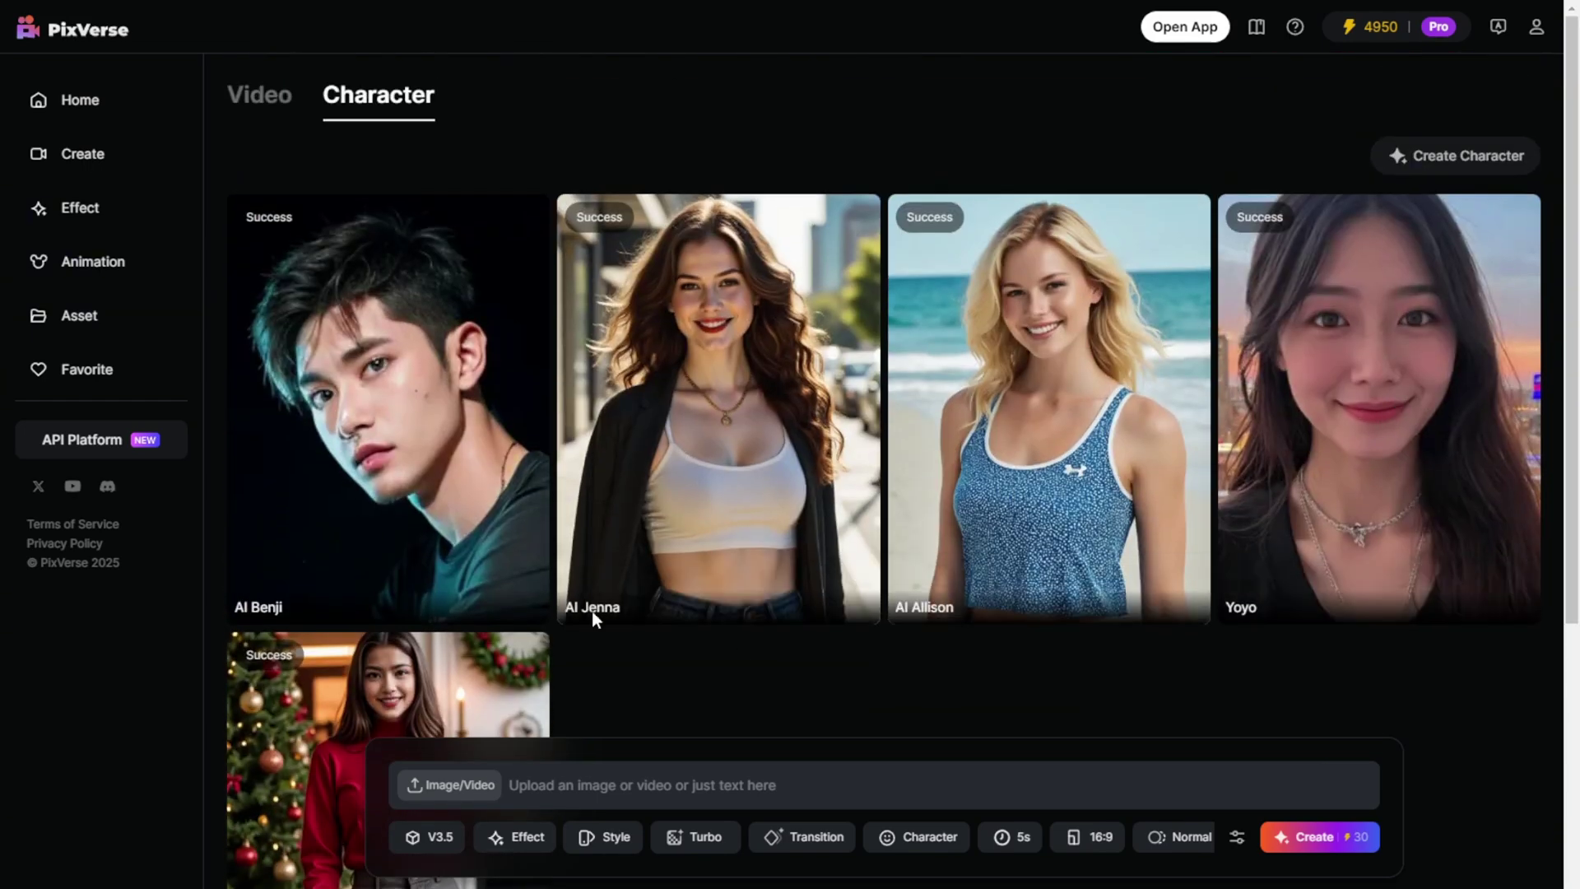
{"action": "scroll", "coordinate": [524, 721], "scroll_direction": "down", "scroll_amount": 2}
{"action": "scroll", "coordinate": [523, 719], "scroll_direction": "up", "scroll_amount": 2}
- Create a new character named ABC Demo from an uploaded portrait of a woman in a black top, and return to the Create page
{"action": "left_click", "coordinate": [1447, 163]}
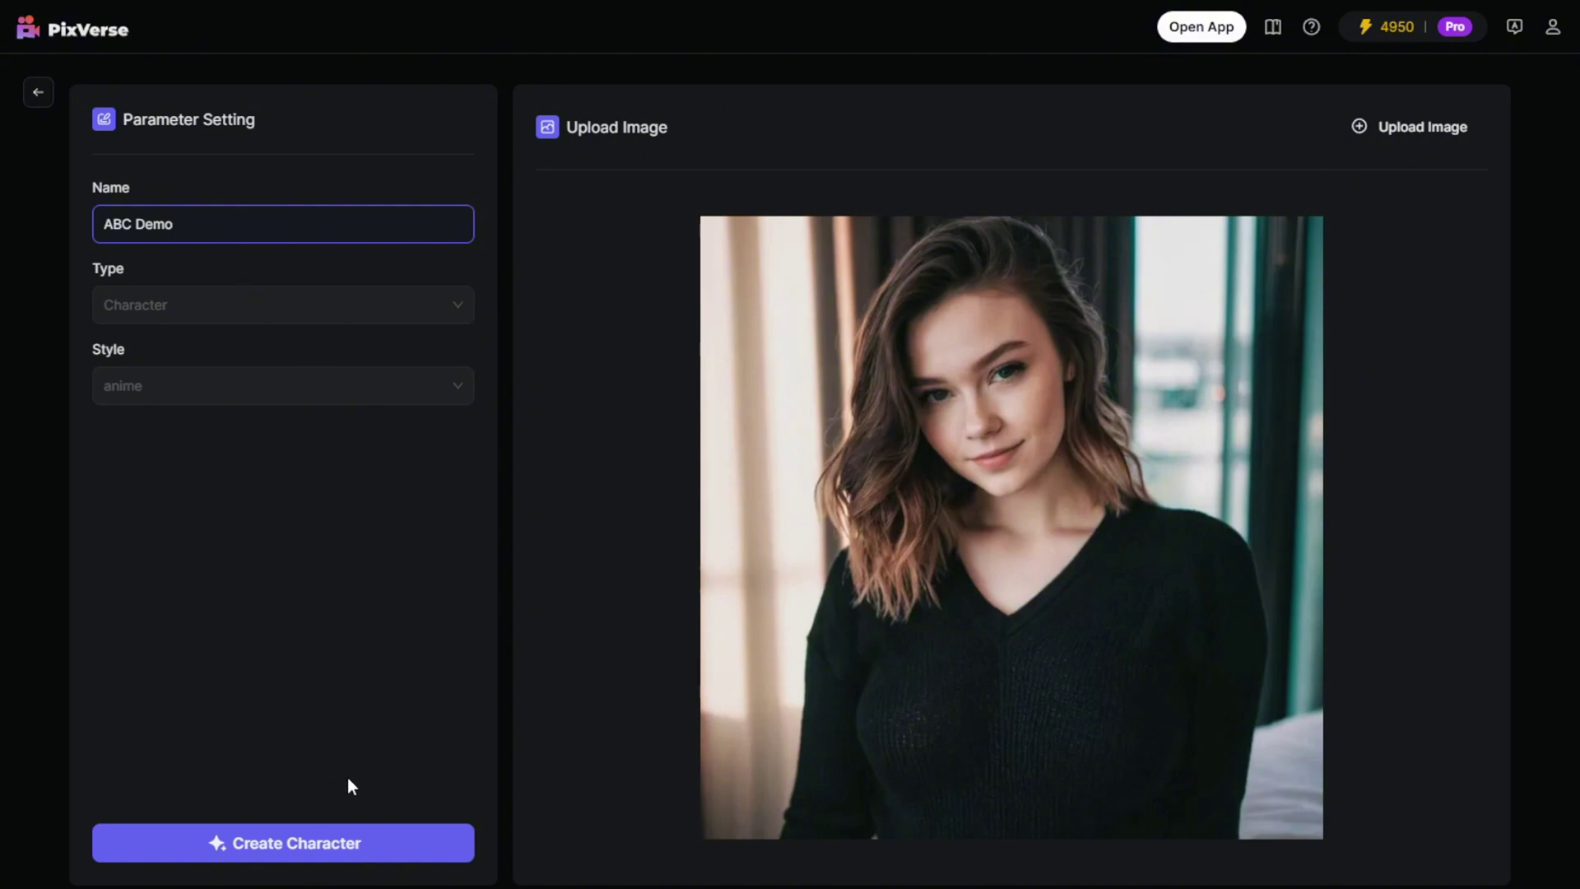
{"action": "left_click", "coordinate": [353, 841]}
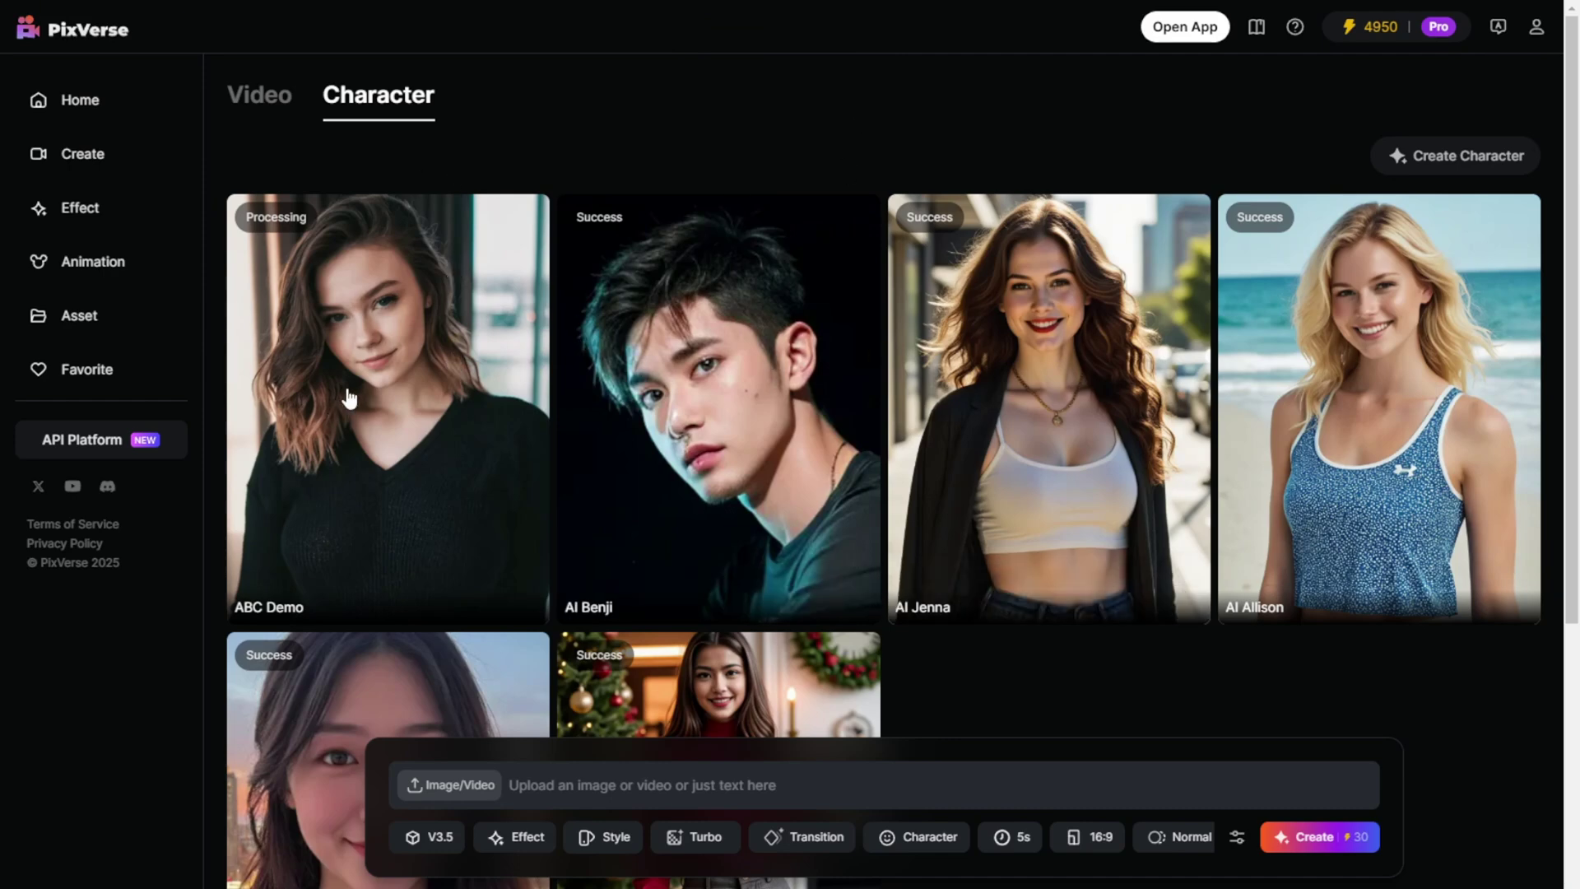
{"action": "scroll", "coordinate": [367, 485], "scroll_direction": "down", "scroll_amount": 3}
{"action": "left_click", "coordinate": [71, 166]}
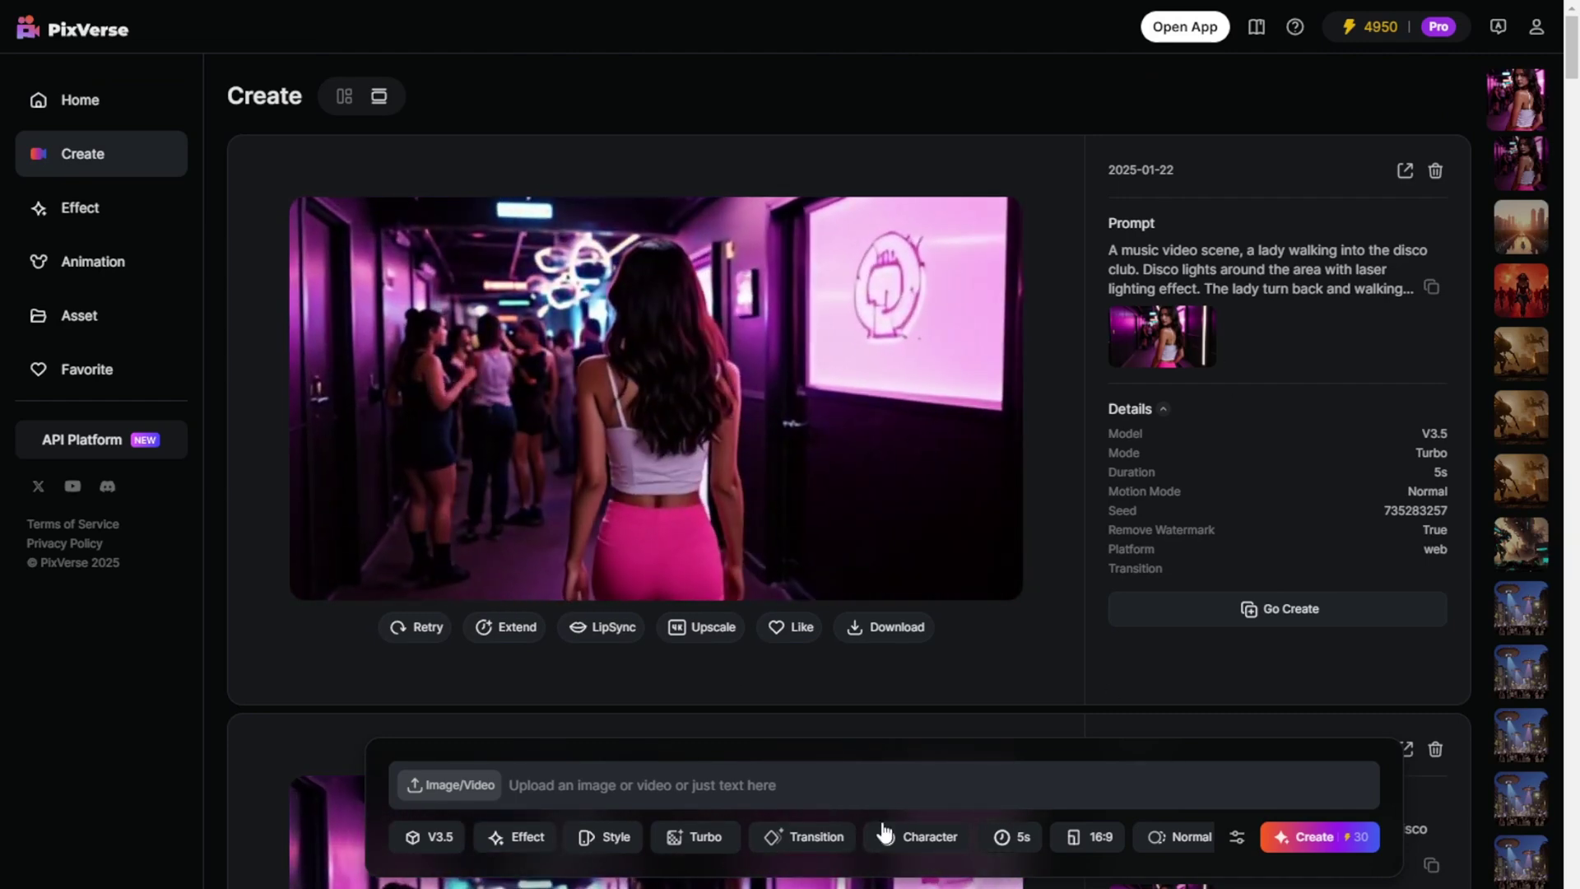
- Load the newest disco club video's prompt and image for reuse, and clear them by reloading the page
{"action": "left_click", "coordinate": [1280, 613]}
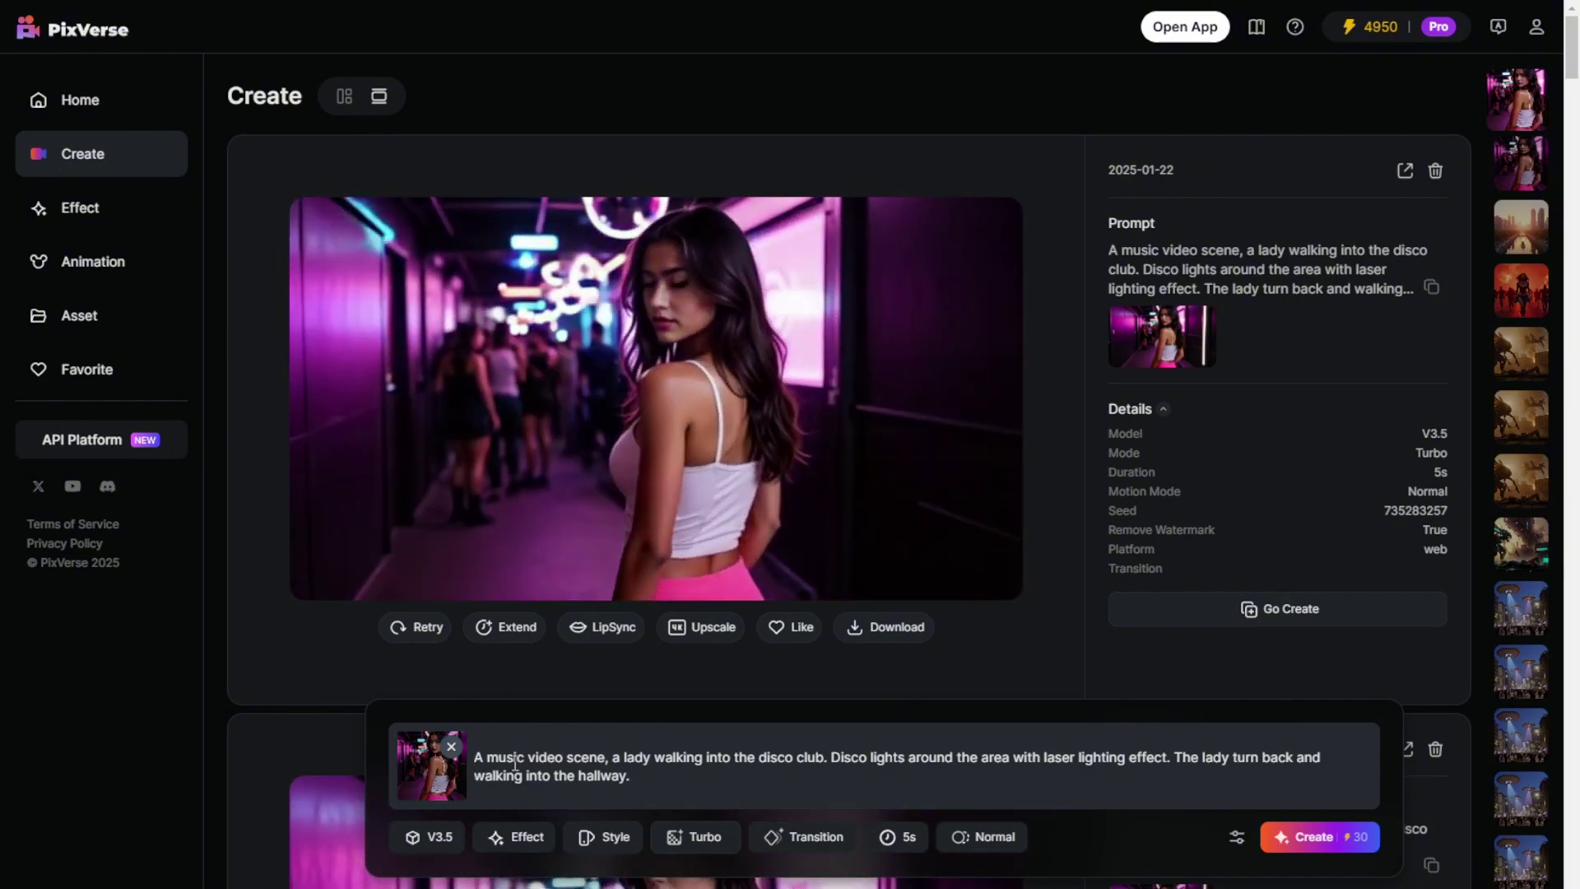
{"action": "key", "text": "F5"}
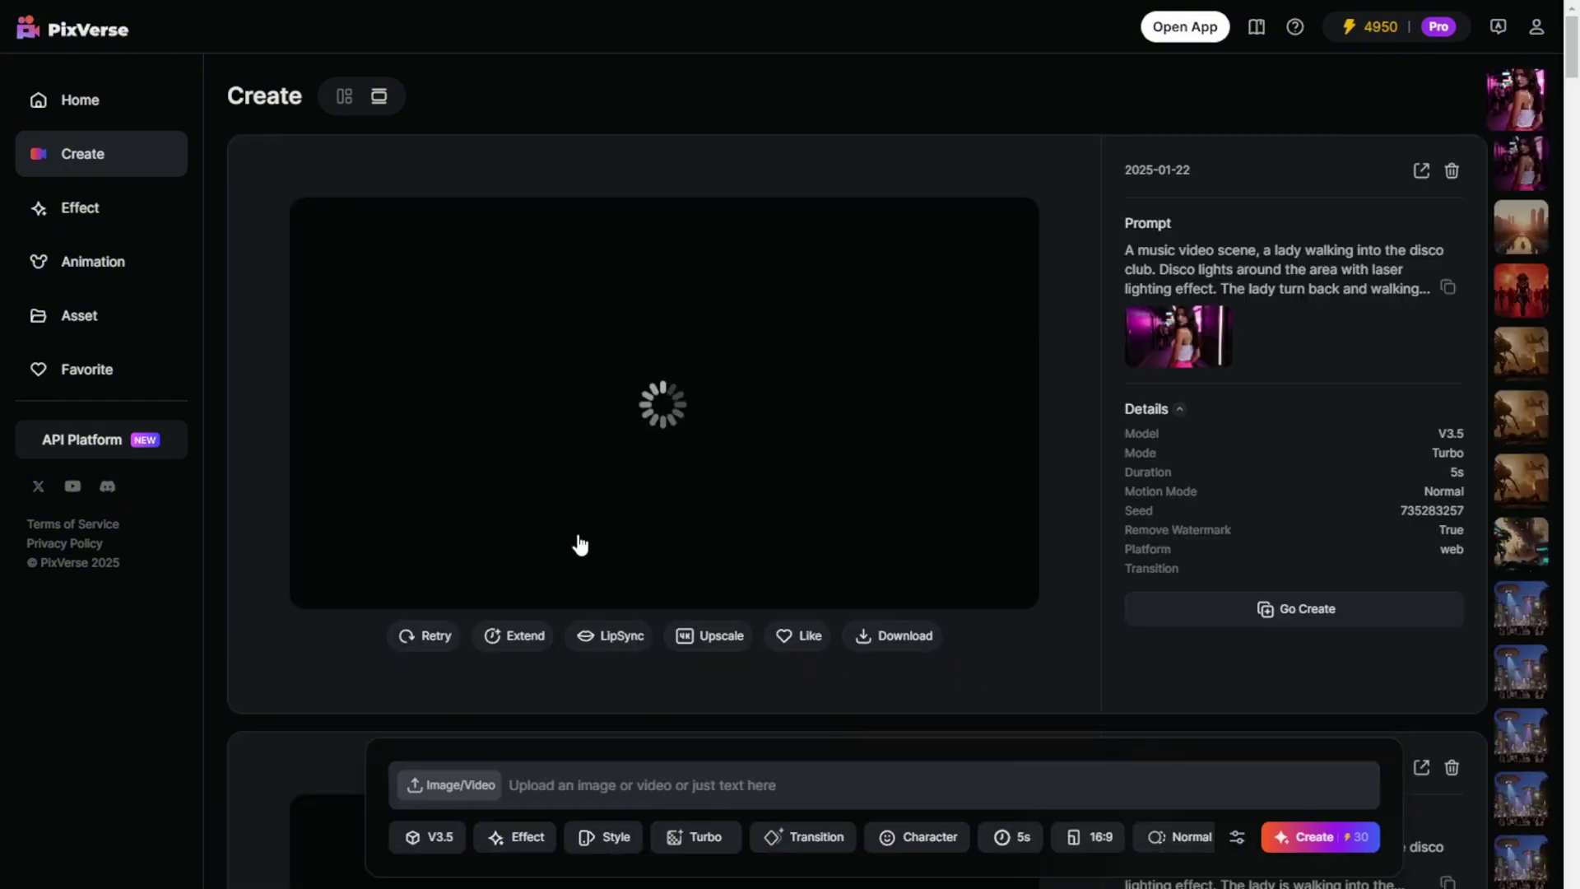
- Browse the available video effects for model V3.5 and choose the Wonder Woman effect
{"action": "scroll", "coordinate": [568, 779], "scroll_direction": "down", "scroll_amount": 1}
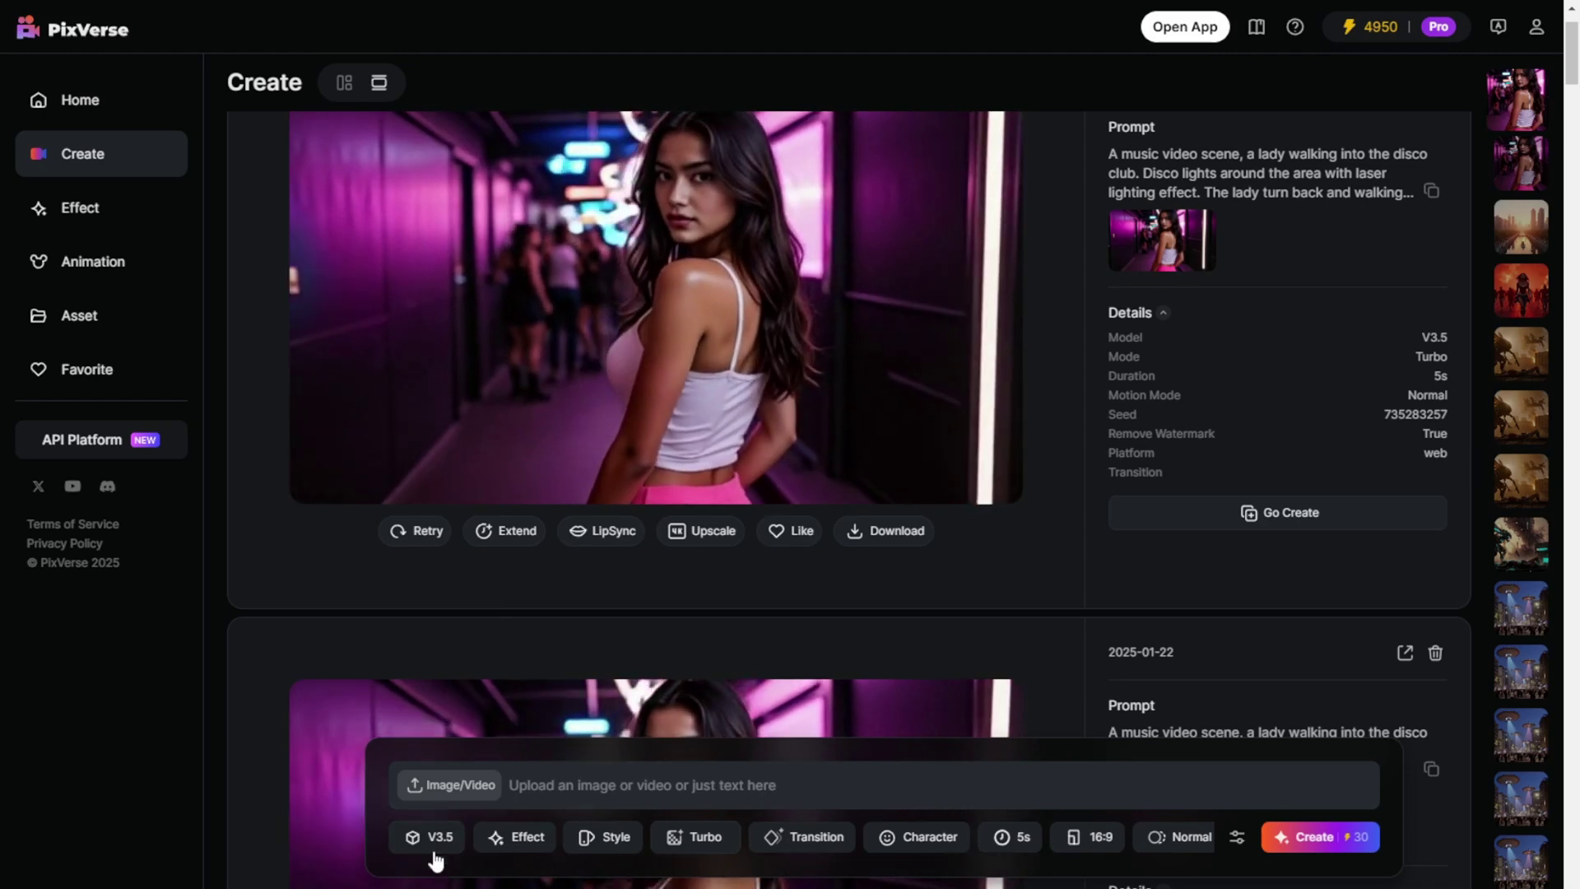
{"action": "left_click", "coordinate": [436, 843]}
{"action": "left_click", "coordinate": [511, 838]}
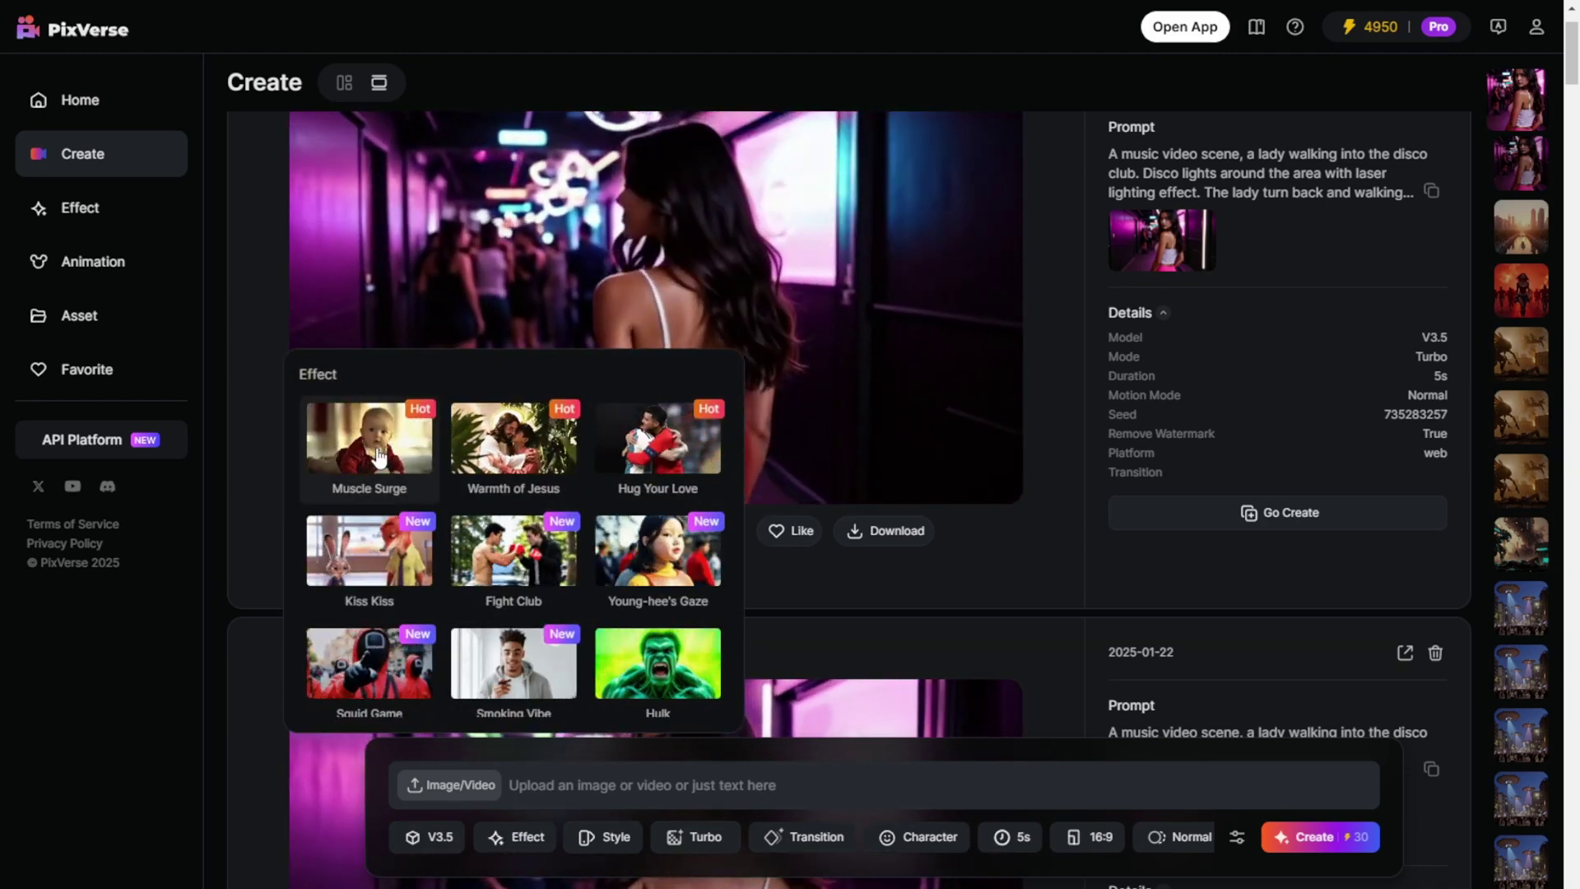
{"action": "scroll", "coordinate": [379, 457], "scroll_direction": "down", "scroll_amount": 2}
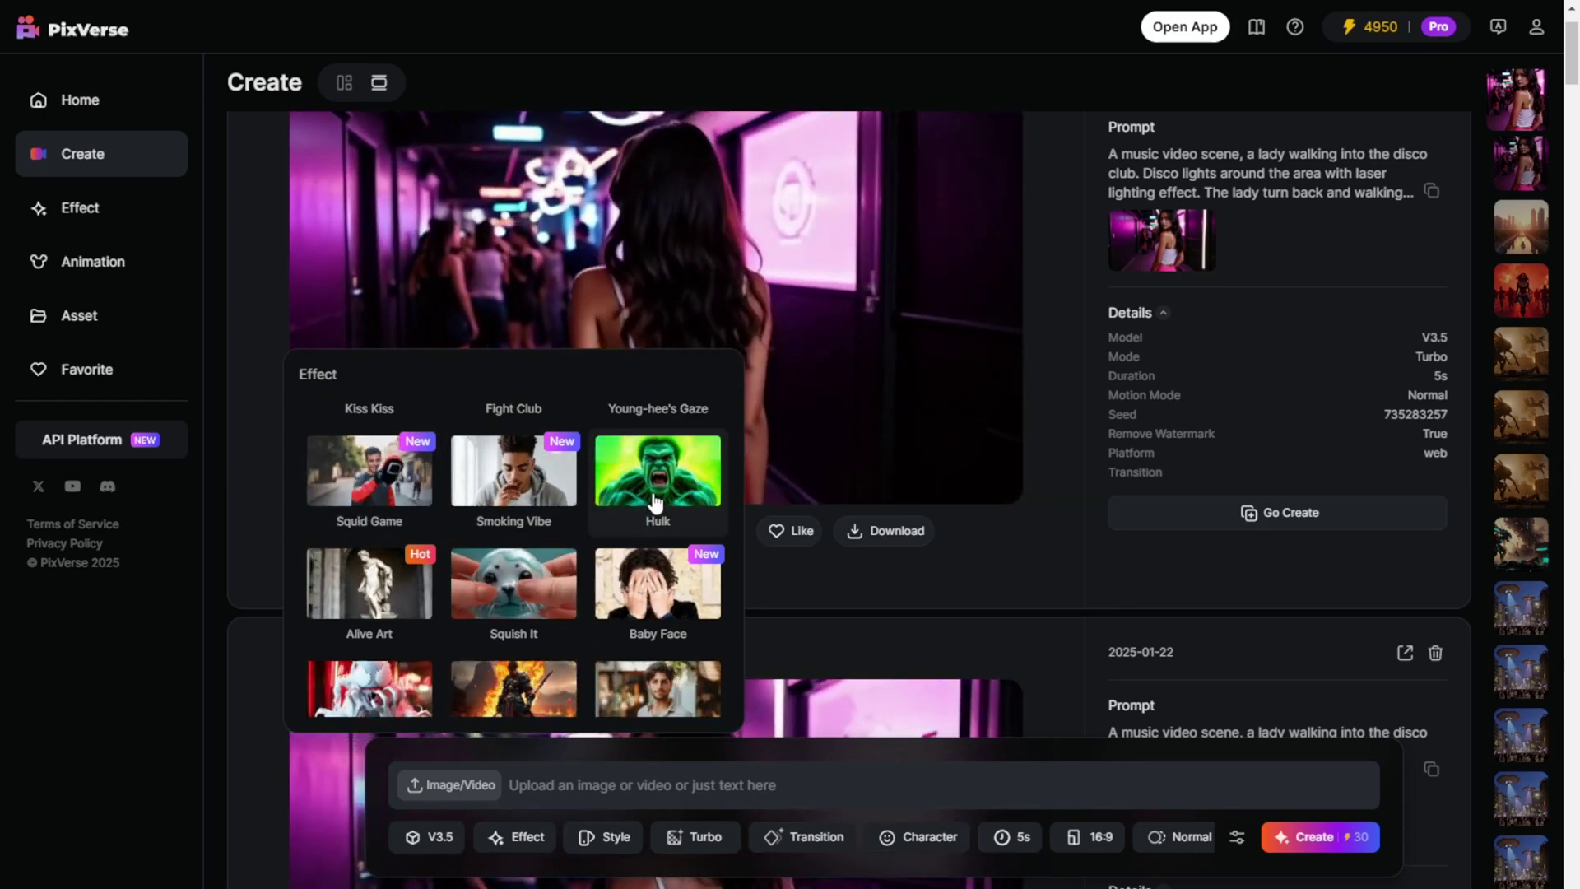
{"action": "scroll", "coordinate": [656, 502], "scroll_direction": "down", "scroll_amount": 4}
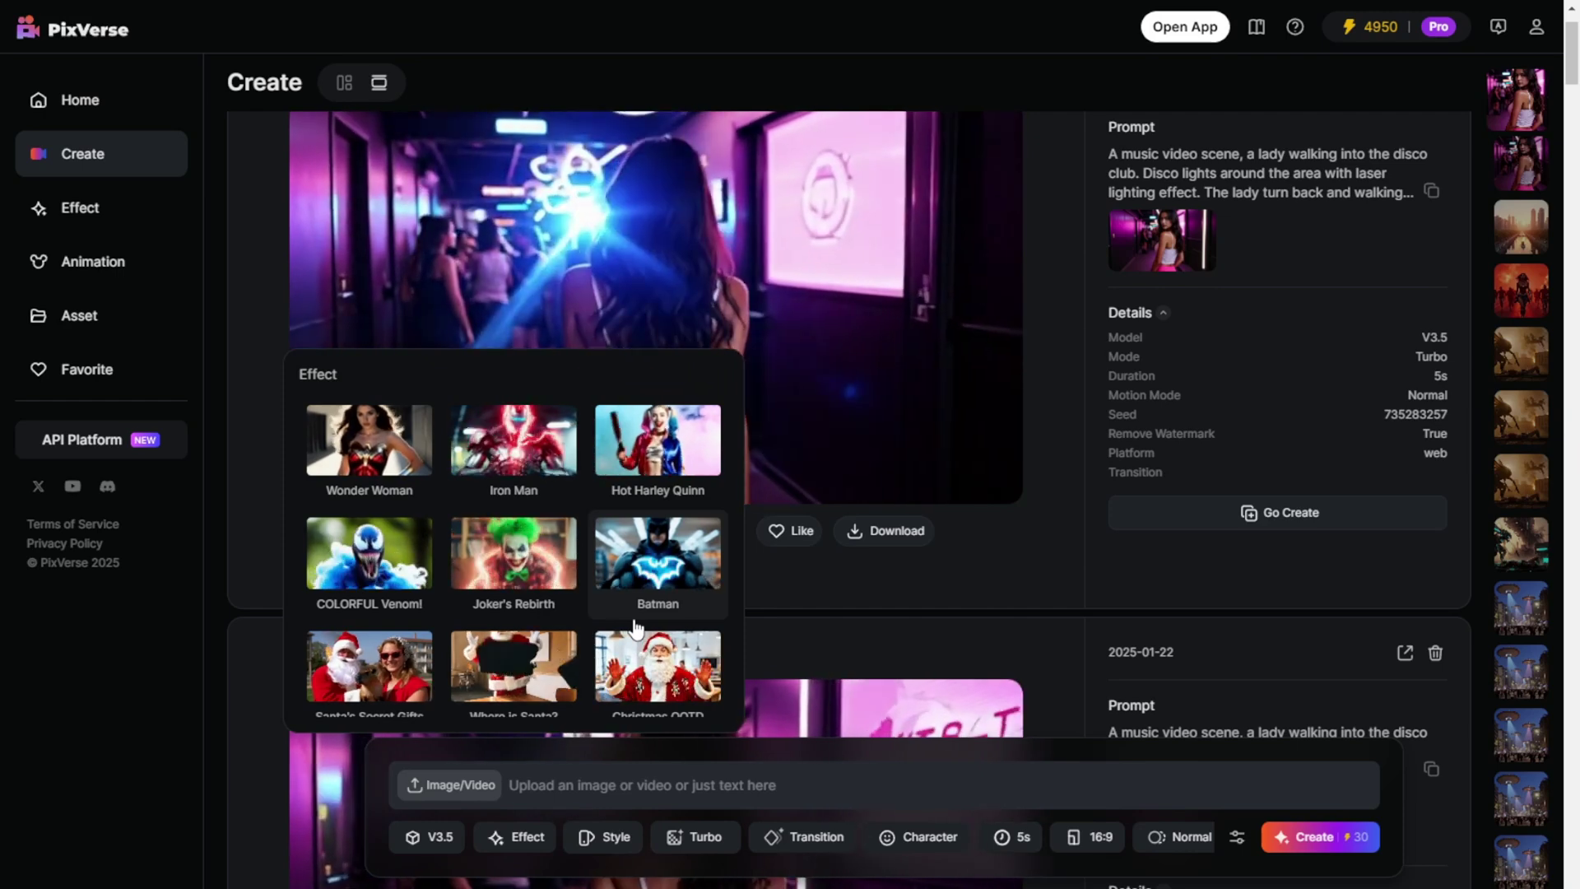
{"action": "left_click", "coordinate": [363, 435]}
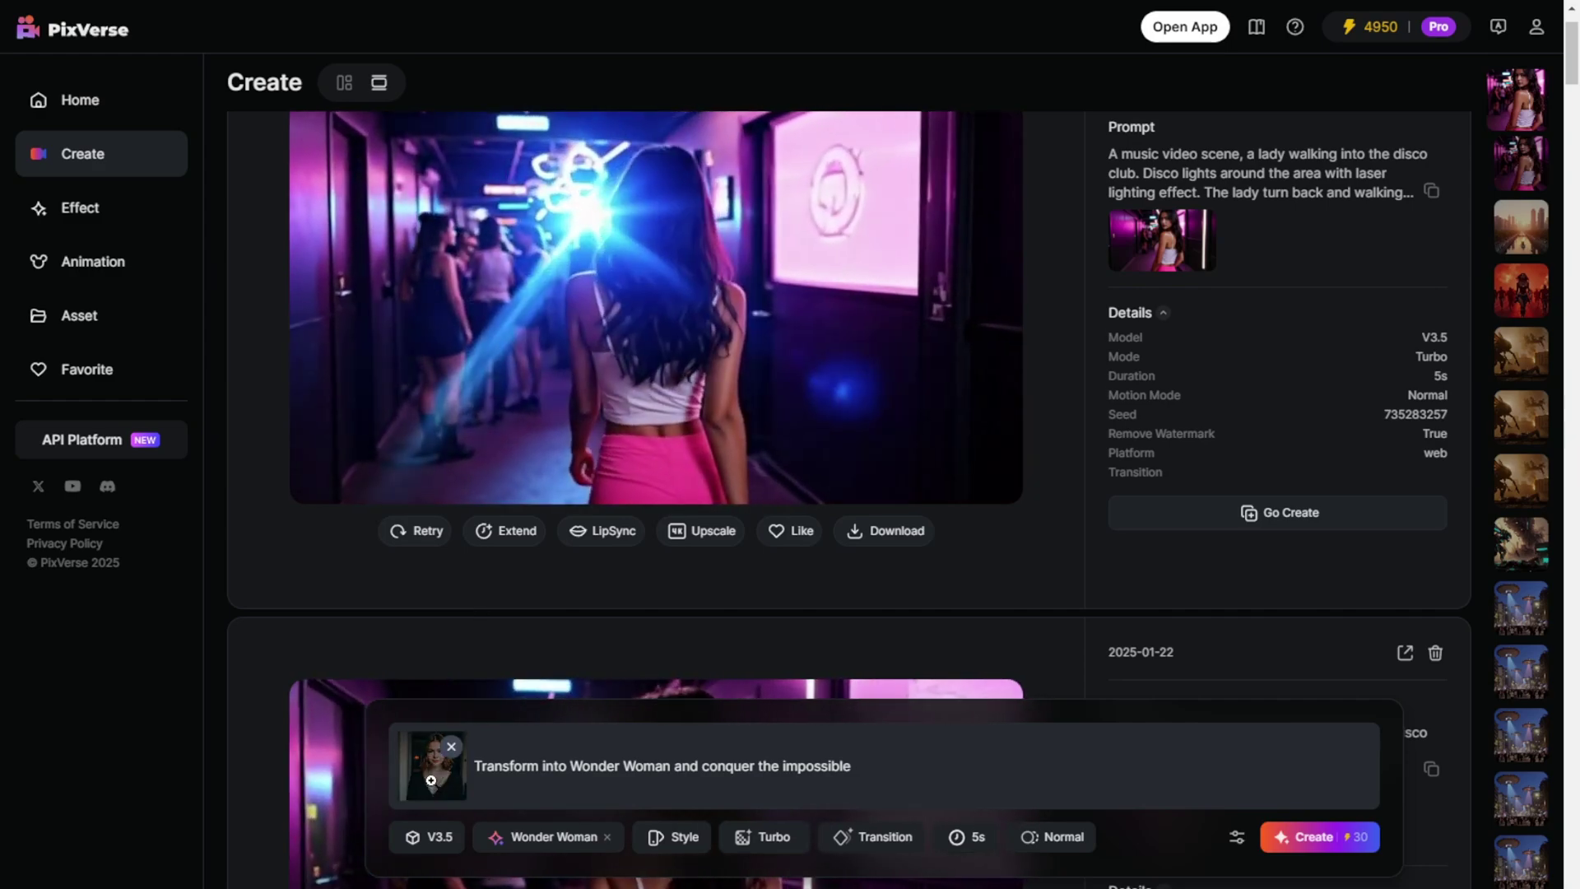
- Preview the uploaded portrait at full size, close it, and open the style options for the Wonder Woman video
{"action": "left_click", "coordinate": [432, 765]}
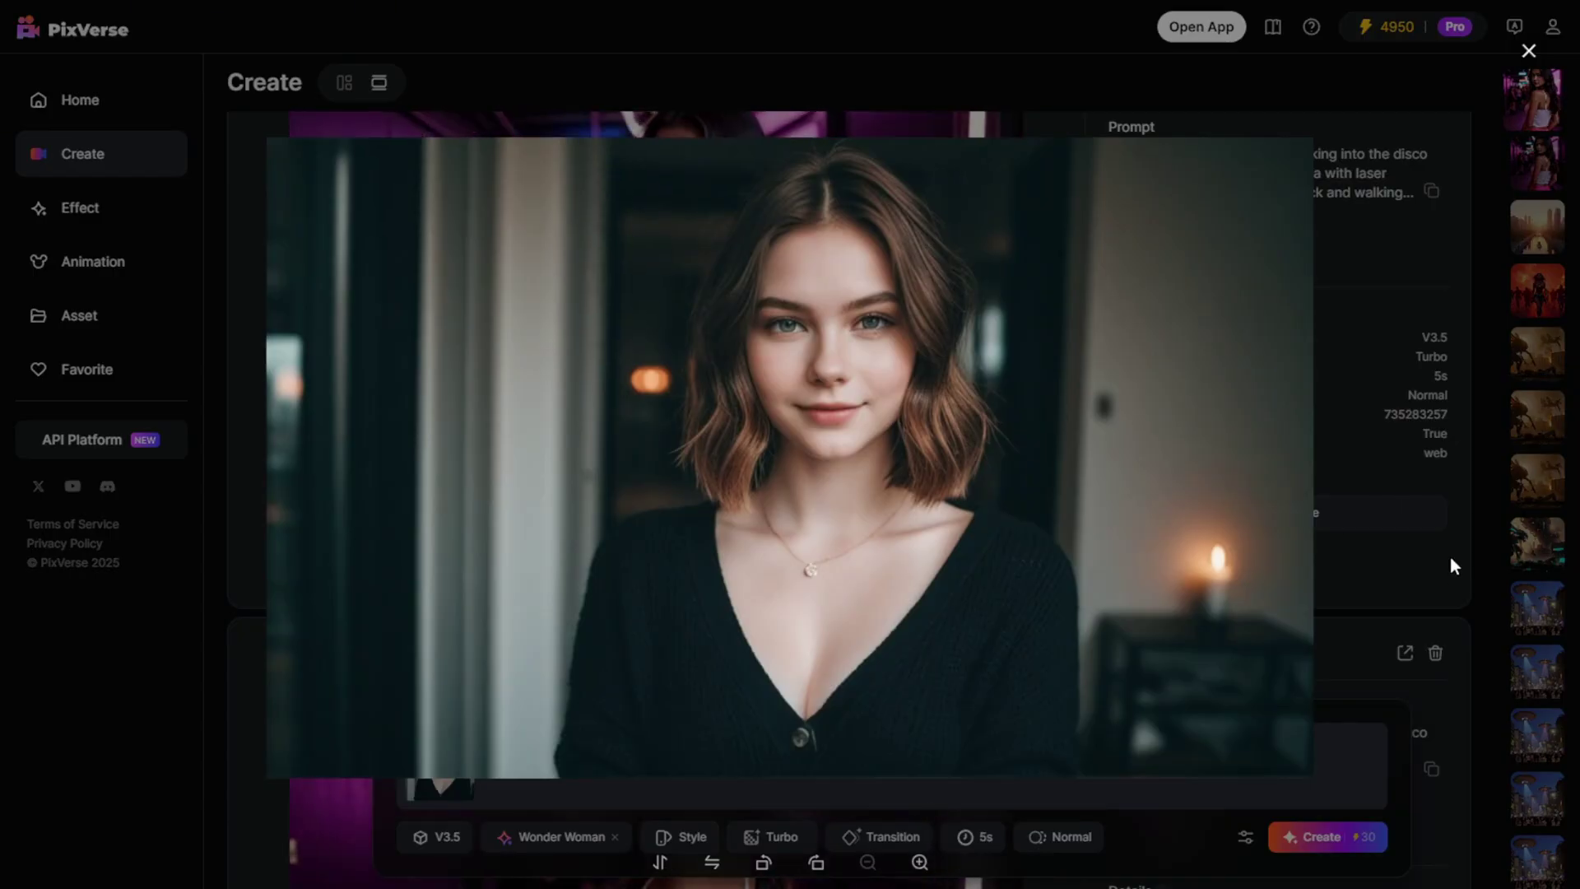
{"action": "key", "text": "Escape"}
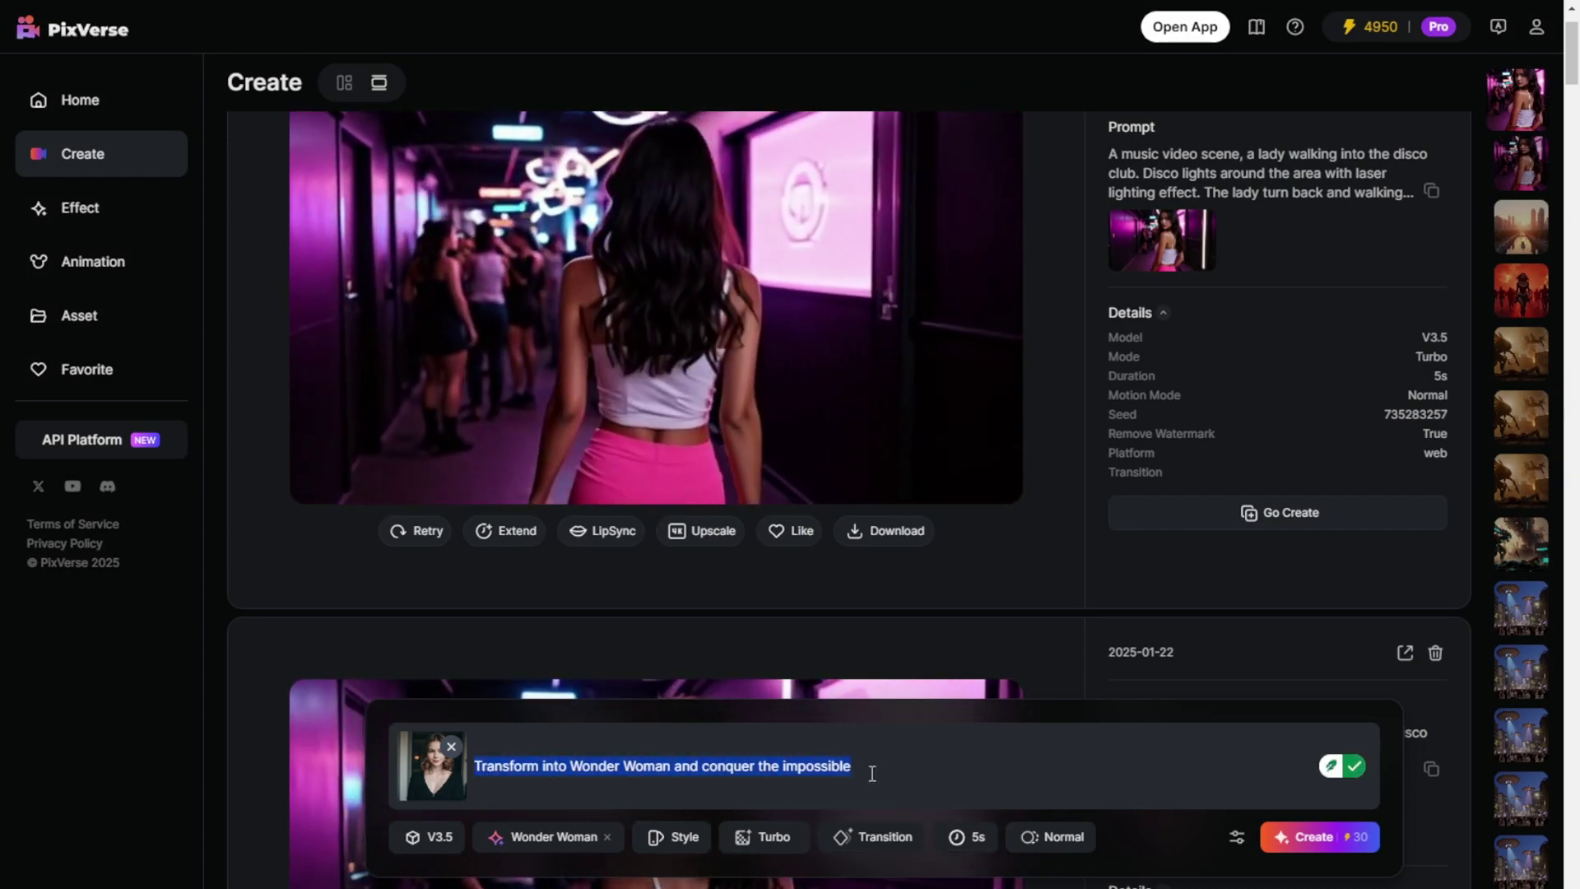
{"action": "left_click", "coordinate": [672, 836]}
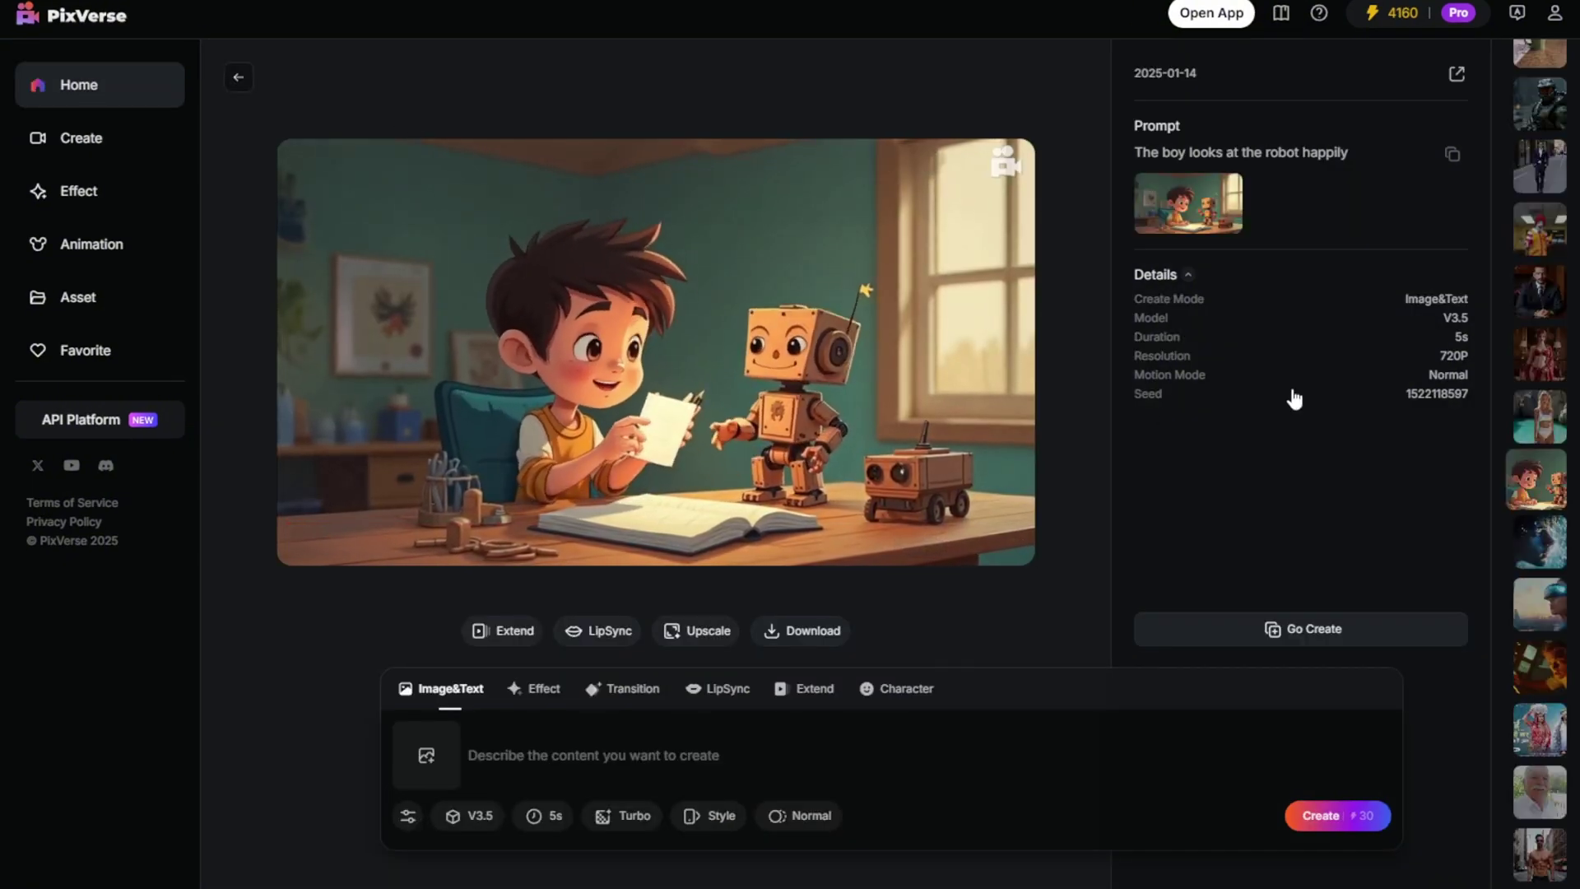
- Browse the V3.5 videos in the Home showcase, viewing several clips with their prompts and details
{"action": "scroll", "coordinate": [1561, 628], "scroll_direction": "down", "scroll_amount": 7}
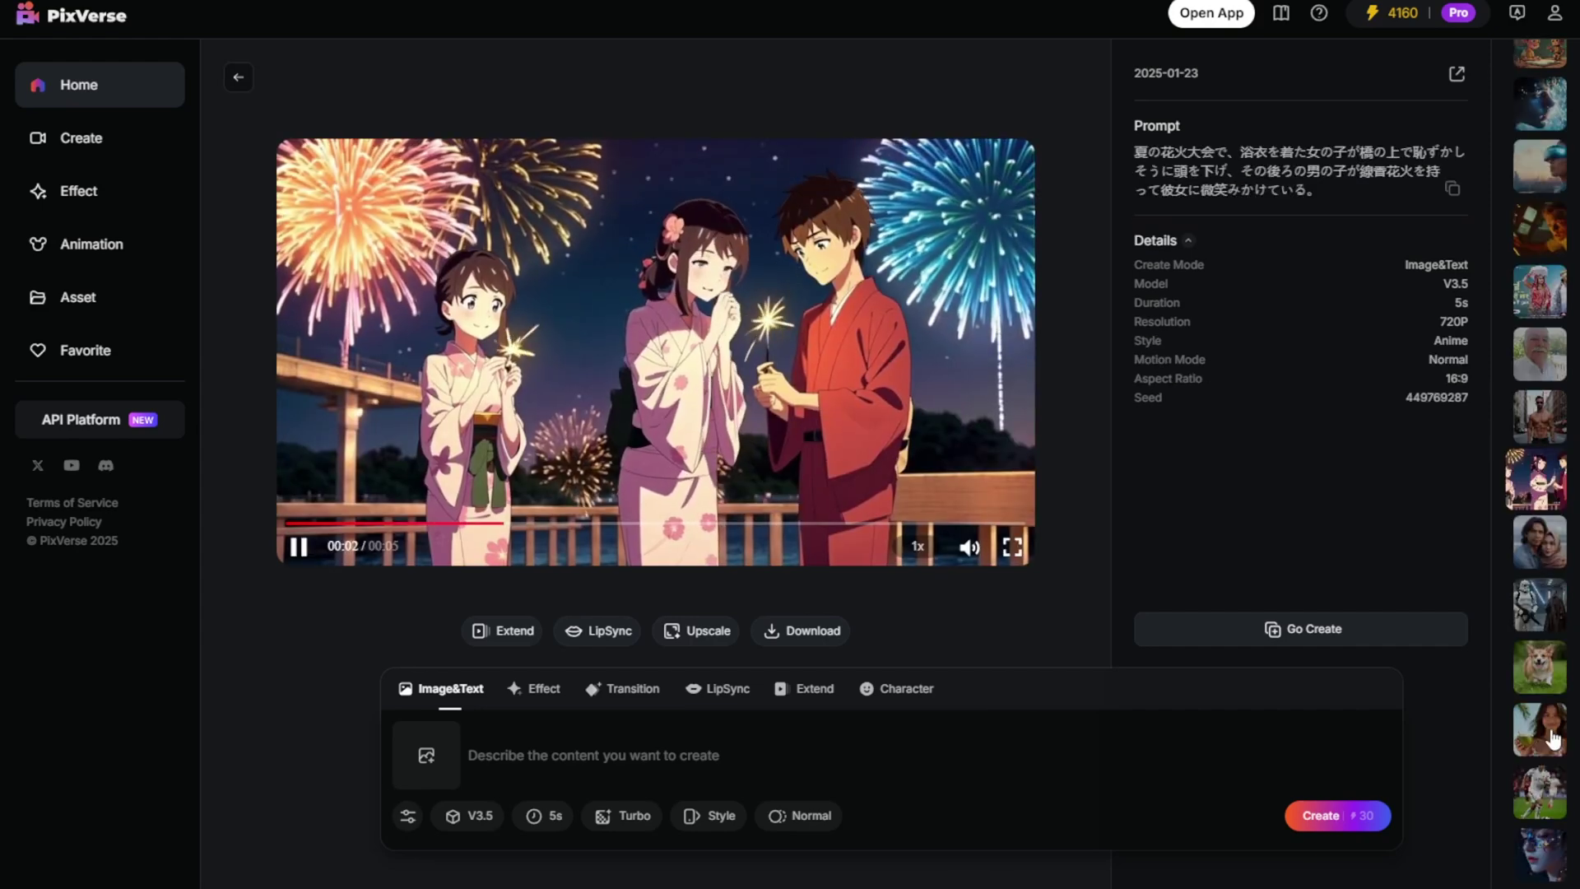
{"action": "left_click", "coordinate": [1541, 859]}
{"action": "left_click", "coordinate": [1541, 372]}
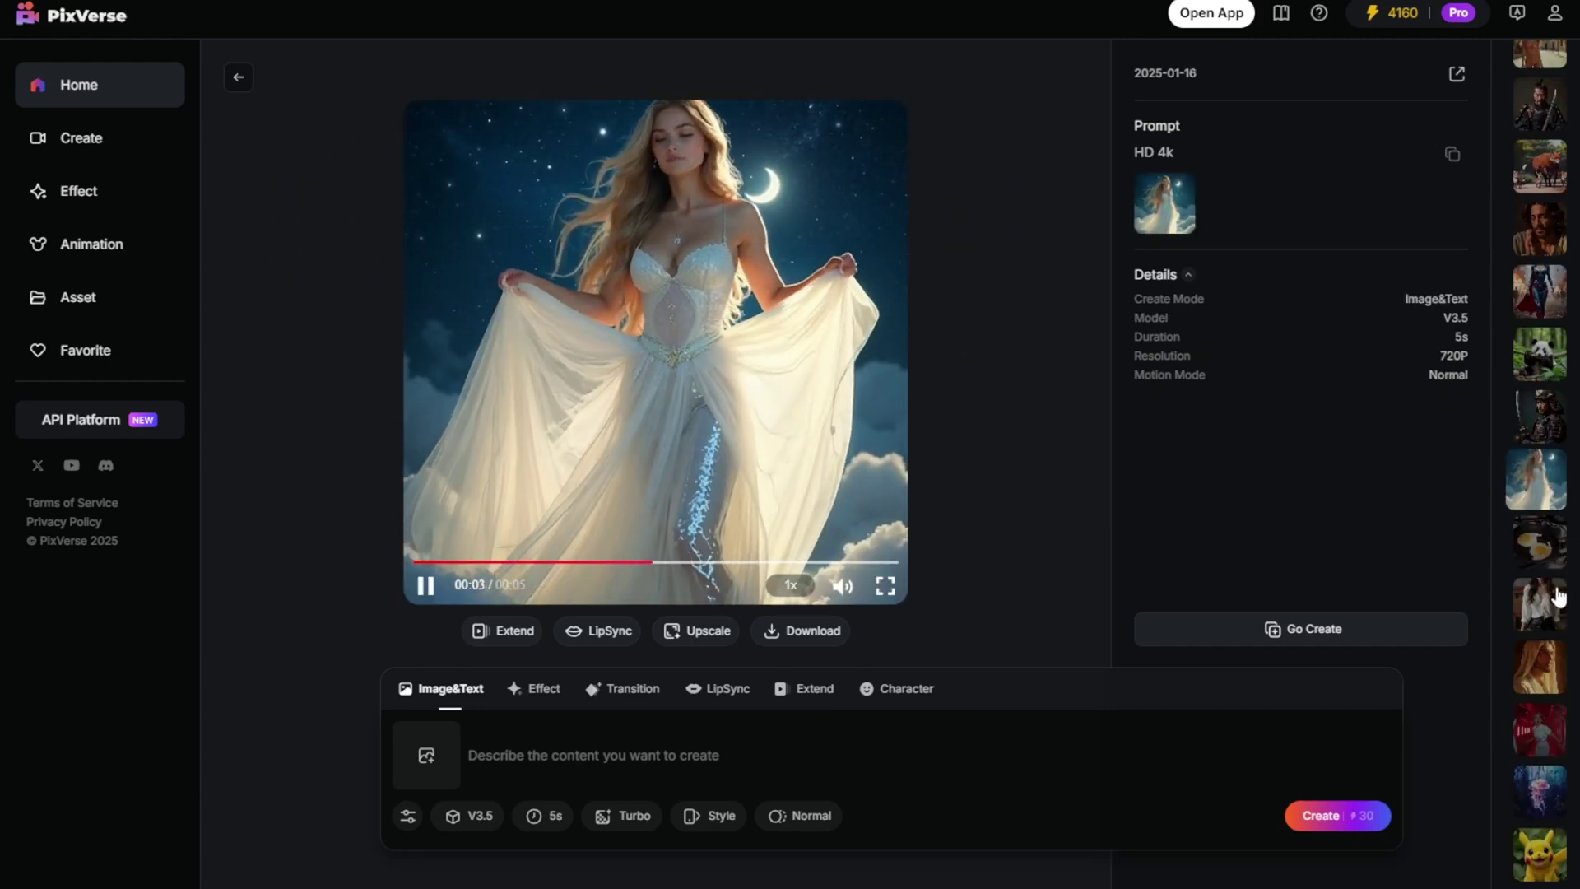
{"action": "scroll", "coordinate": [1551, 625], "scroll_direction": "down", "scroll_amount": 10}
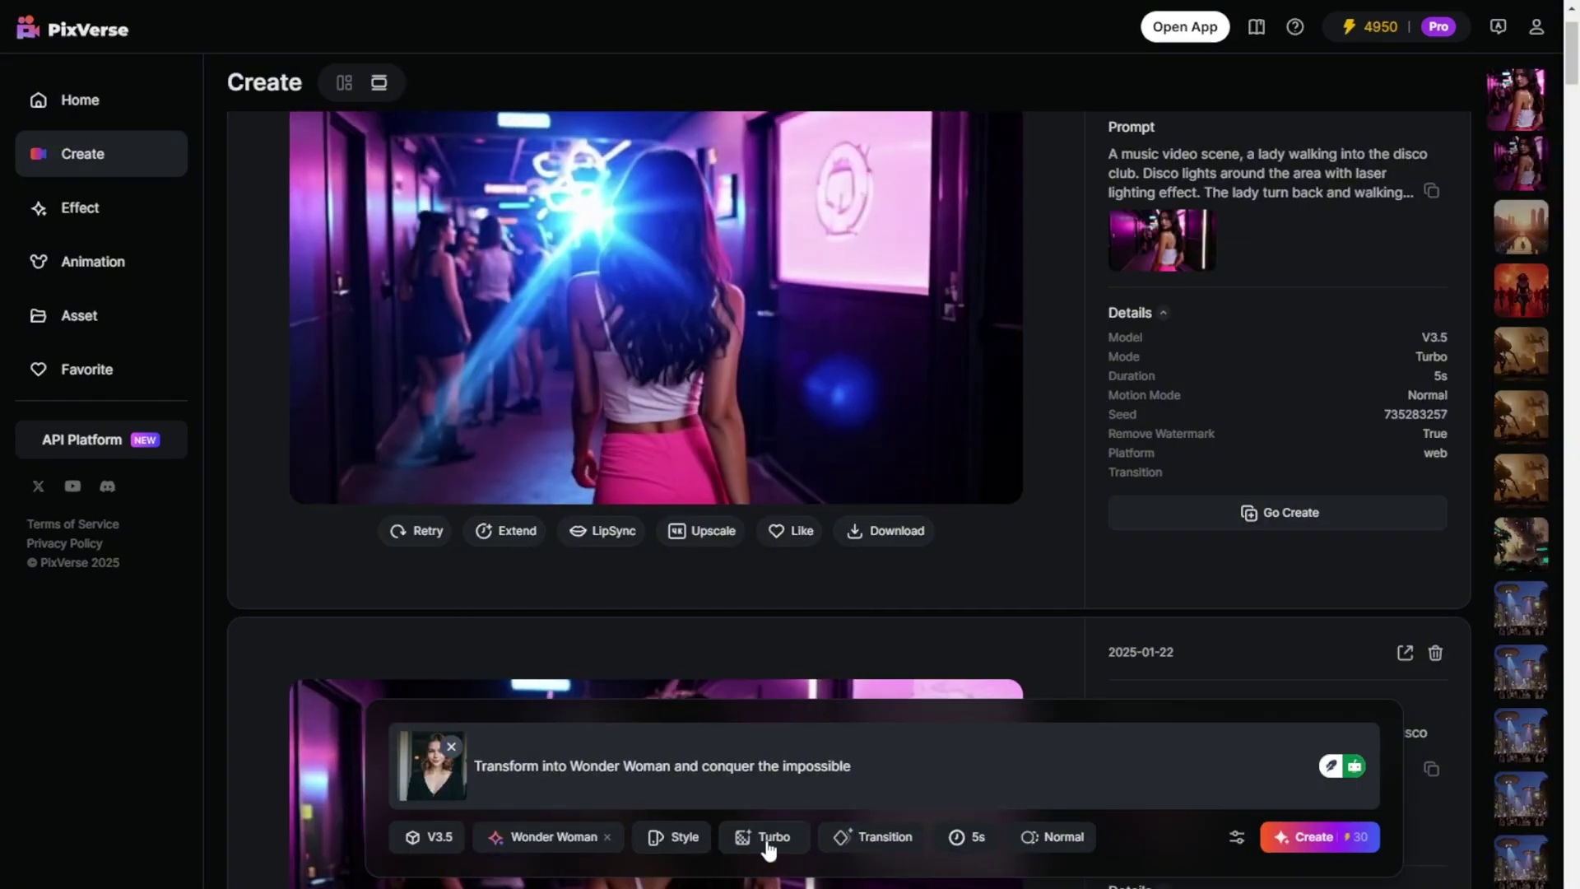
- Keep the mode at Turbo and generate the Wonder Woman effect video from the portrait
{"action": "left_click", "coordinate": [771, 841]}
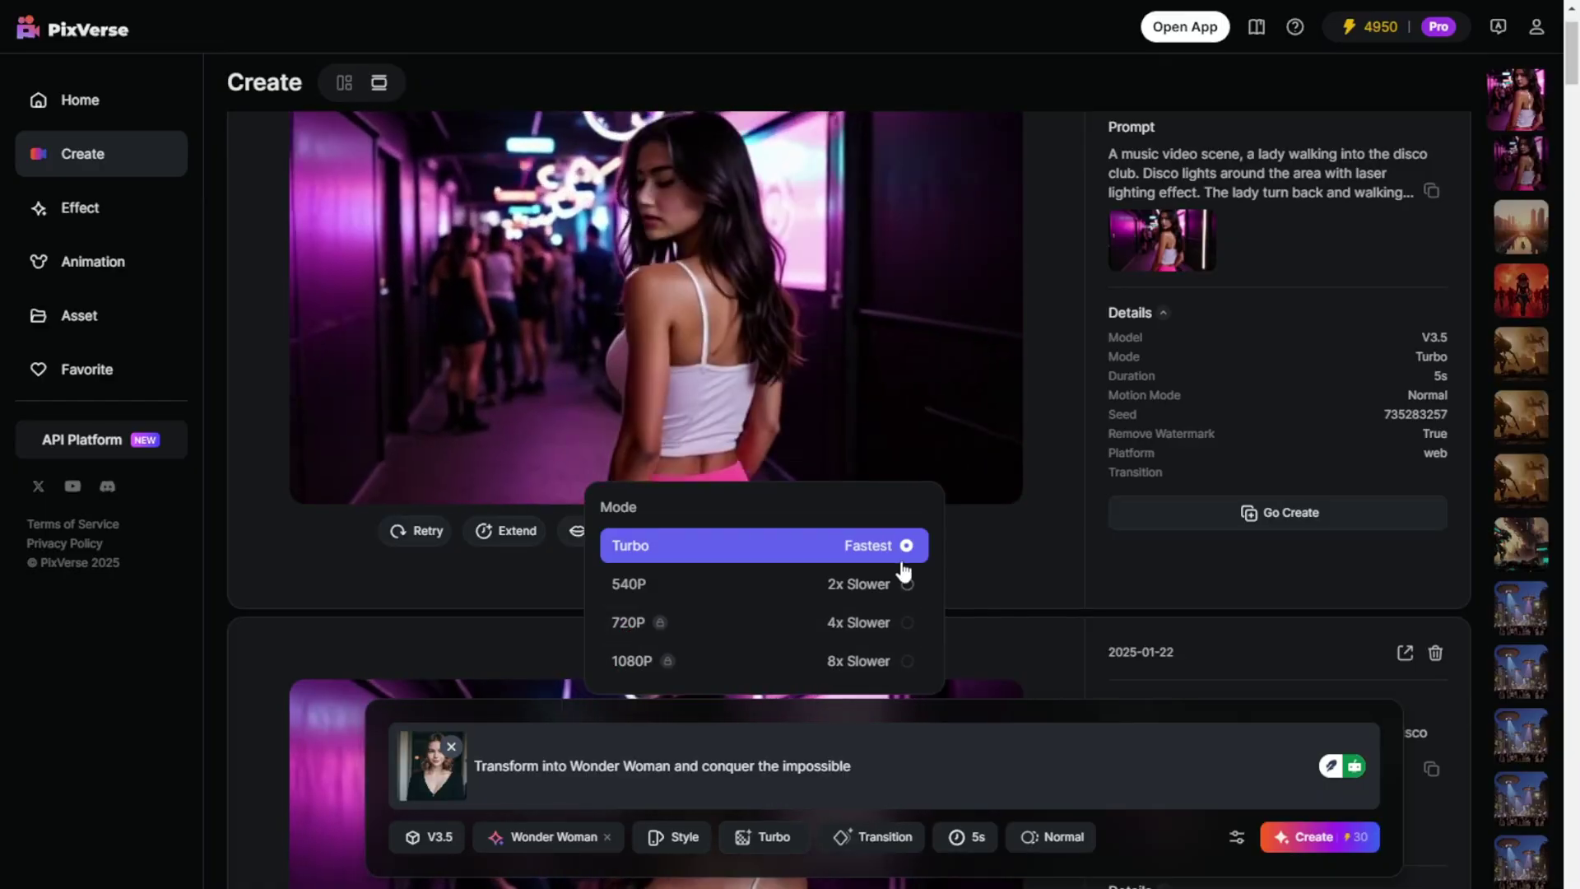
{"action": "left_click", "coordinate": [848, 546]}
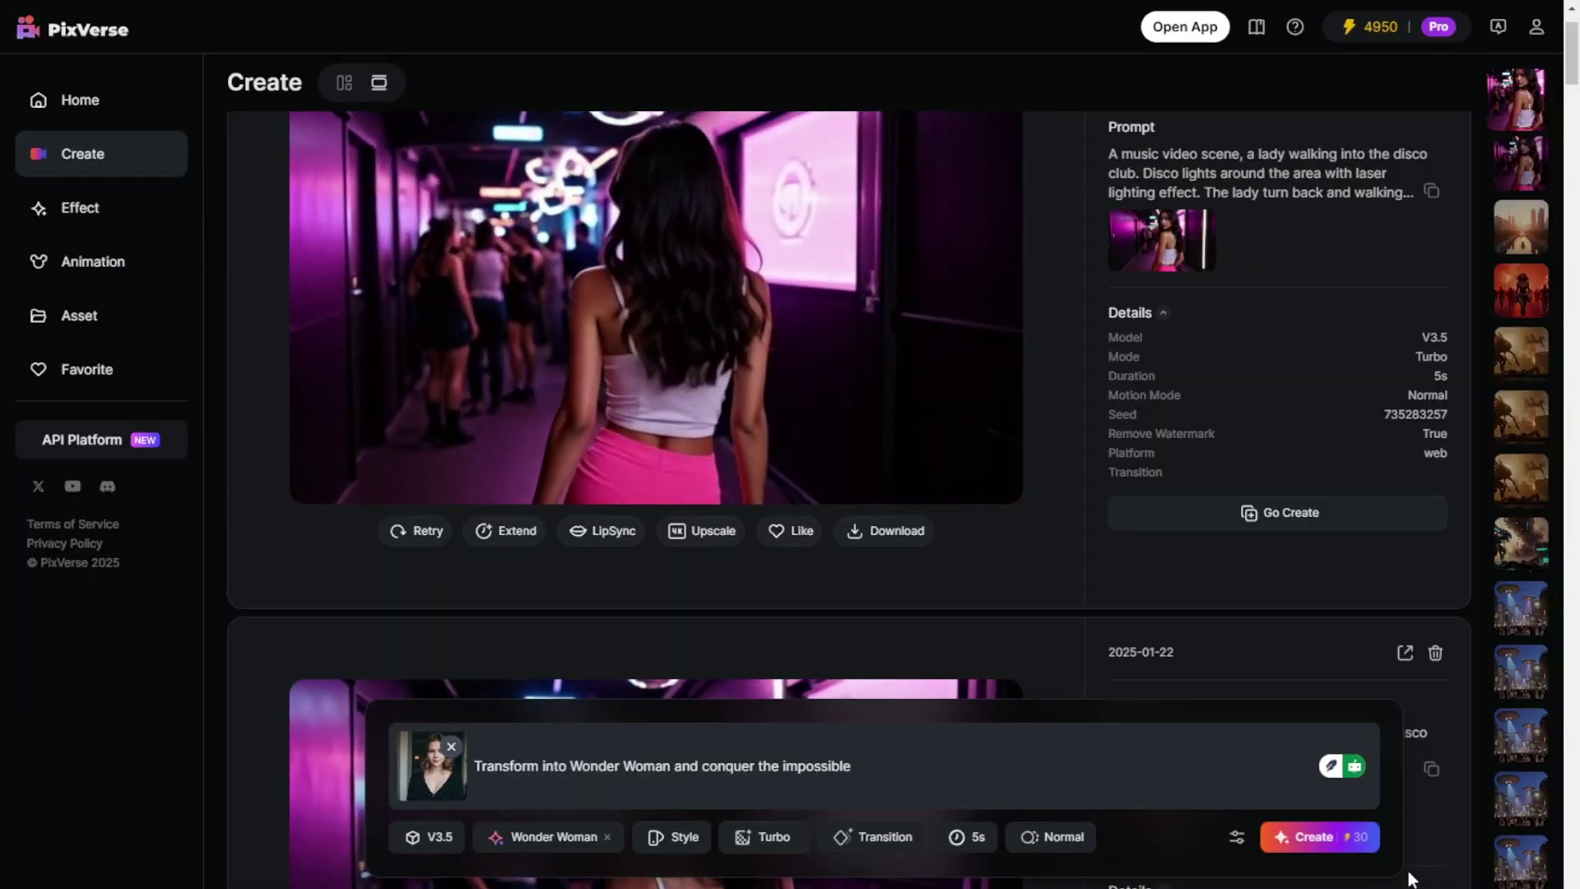
{"action": "left_click", "coordinate": [1312, 837]}
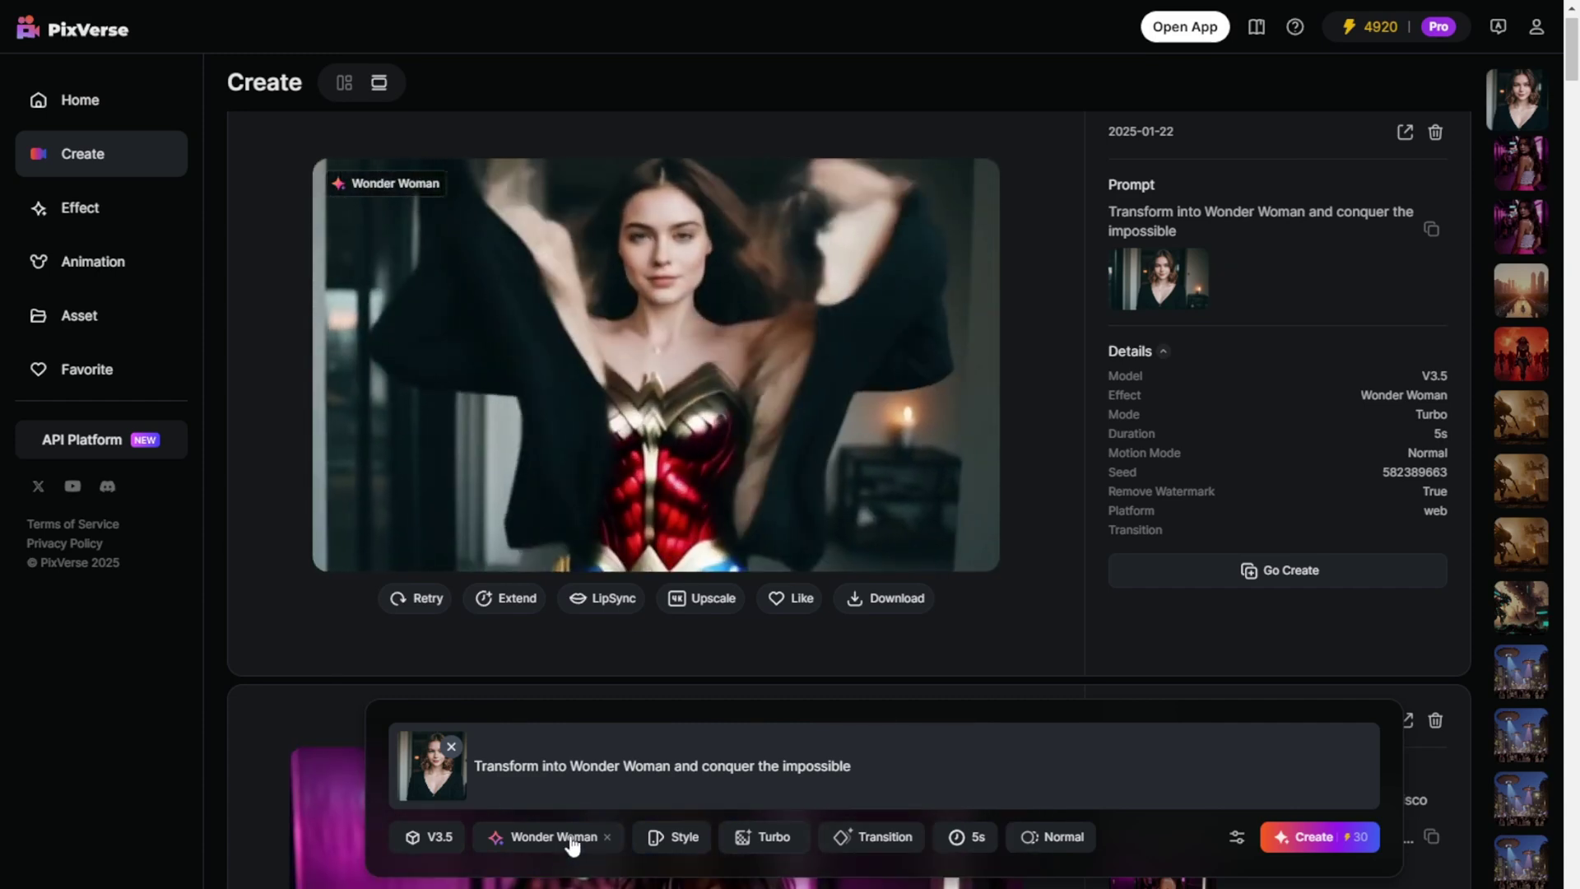
- Replace the Wonder Woman effect with the Crazy Cat Woman effect for the same portrait
{"action": "left_click", "coordinate": [563, 837]}
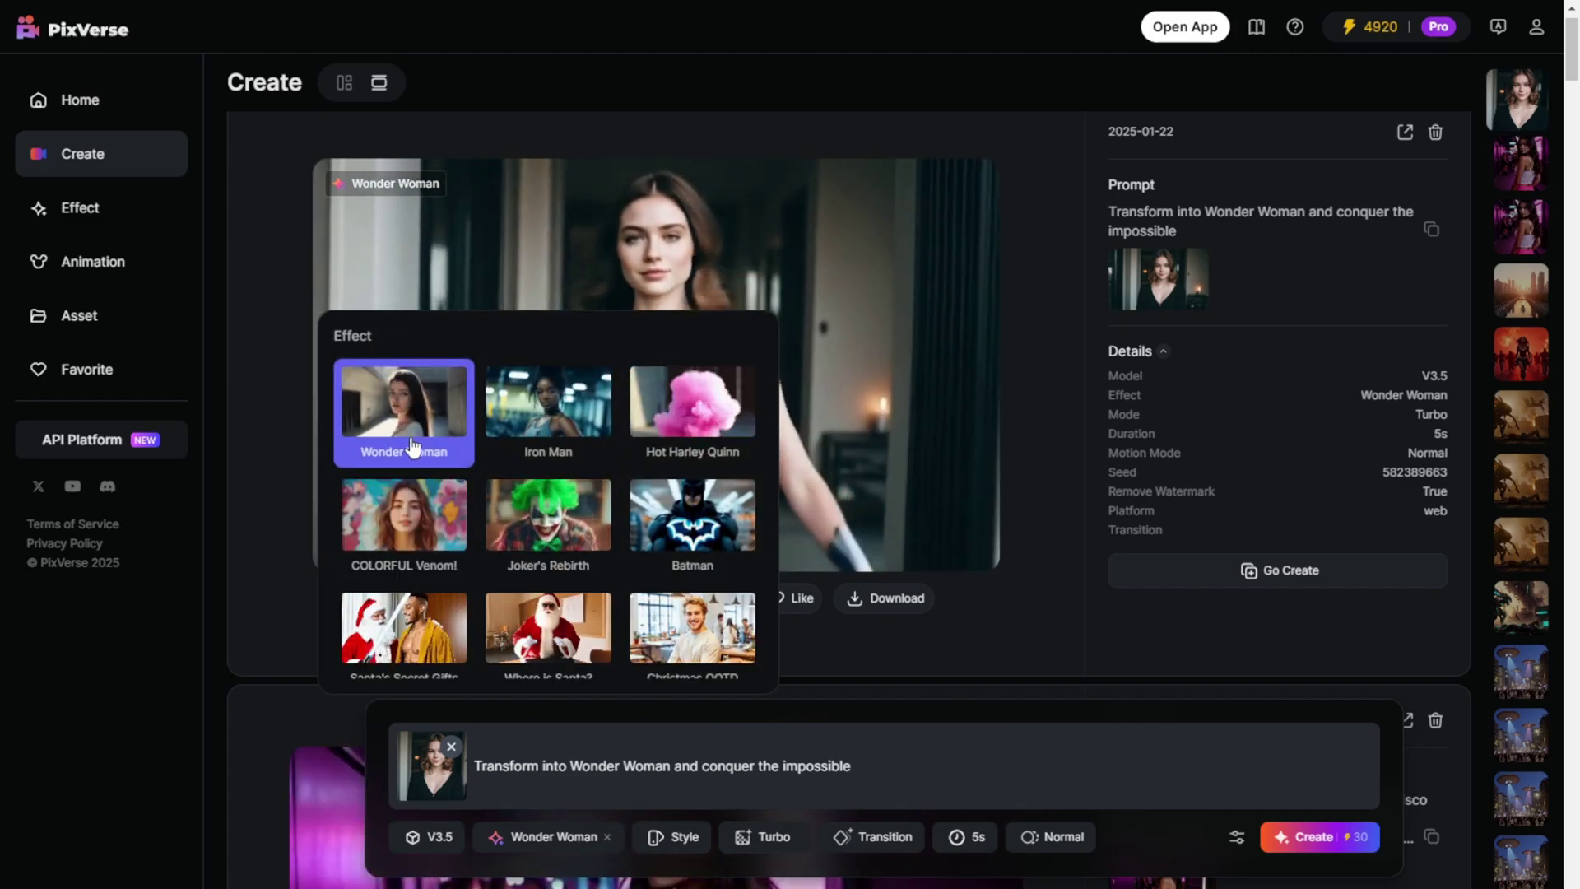
{"action": "scroll", "coordinate": [625, 493], "scroll_direction": "up", "scroll_amount": 2}
{"action": "left_click", "coordinate": [714, 391]}
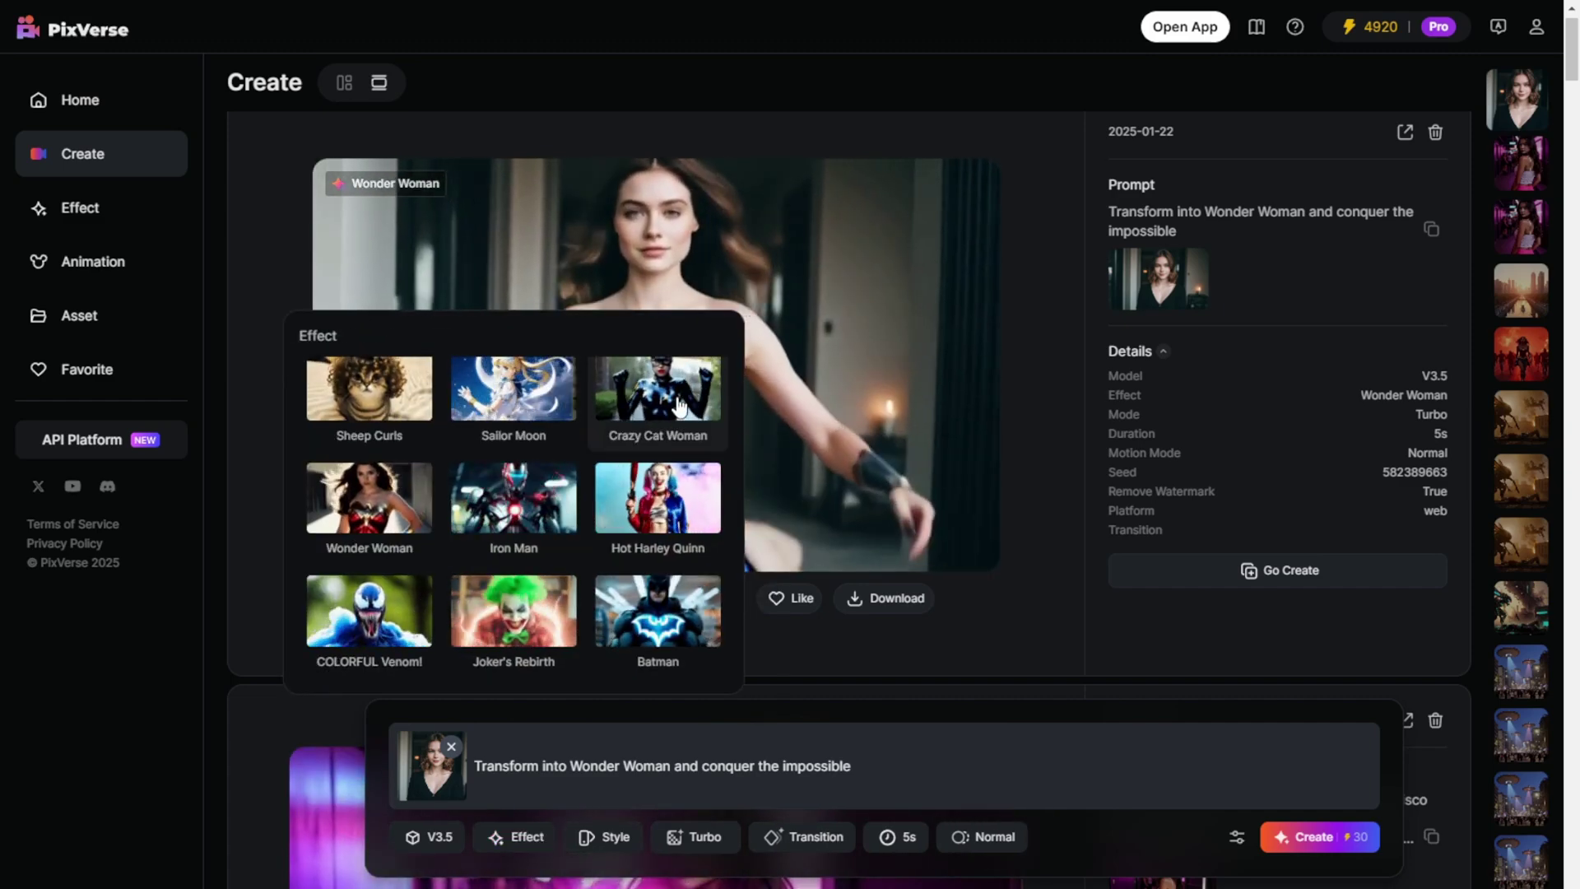
{"action": "scroll", "coordinate": [632, 455], "scroll_direction": "up", "scroll_amount": 1}
{"action": "scroll", "coordinate": [632, 455], "scroll_direction": "up", "scroll_amount": 2}
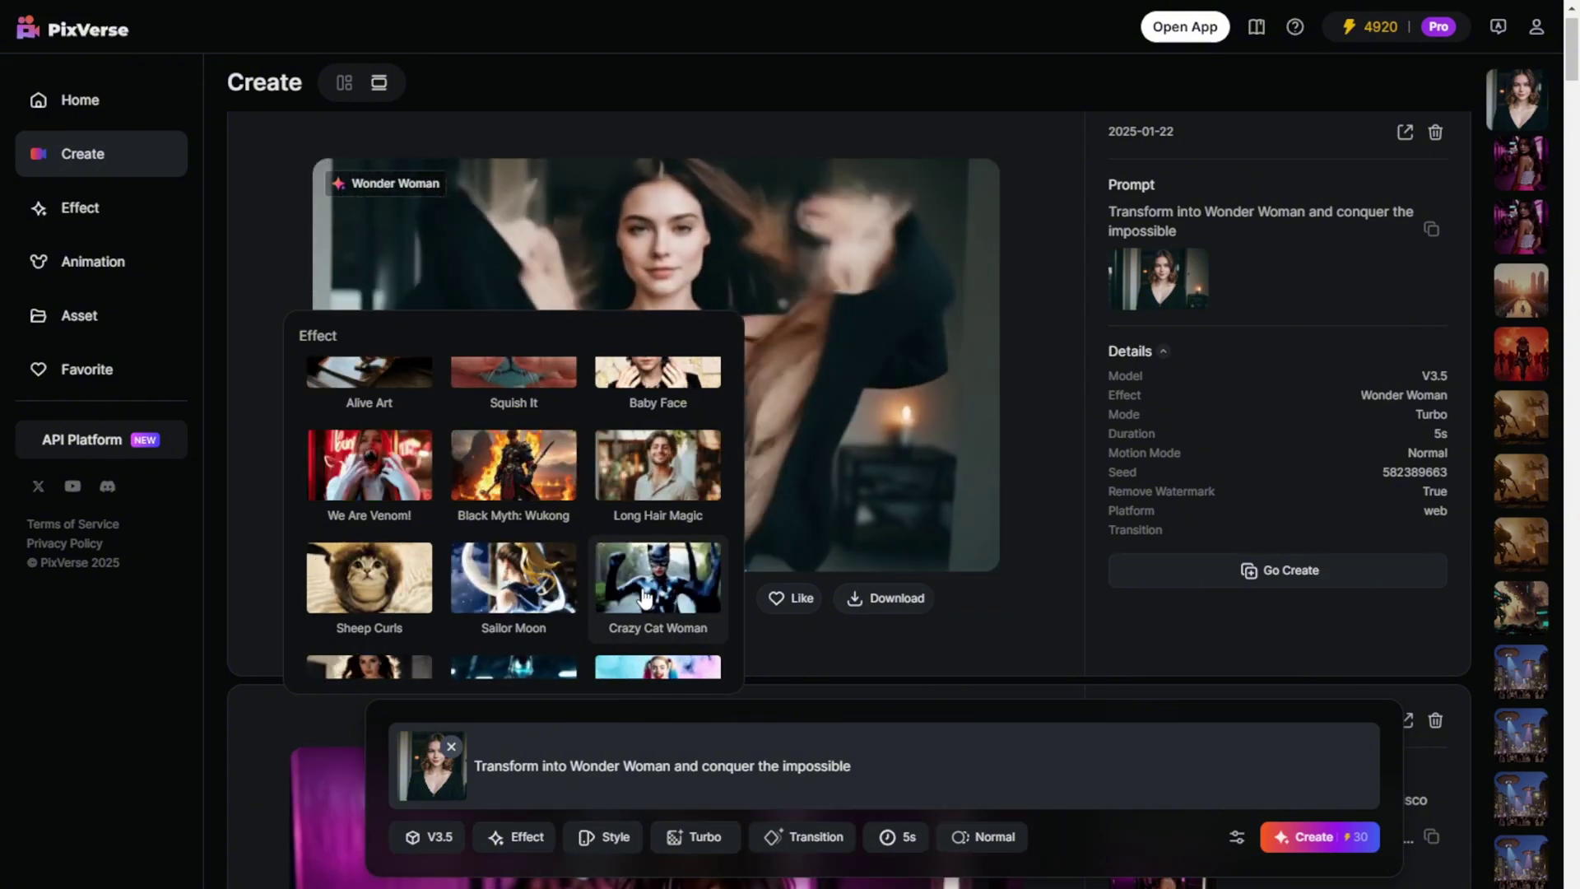
{"action": "left_click", "coordinate": [665, 594]}
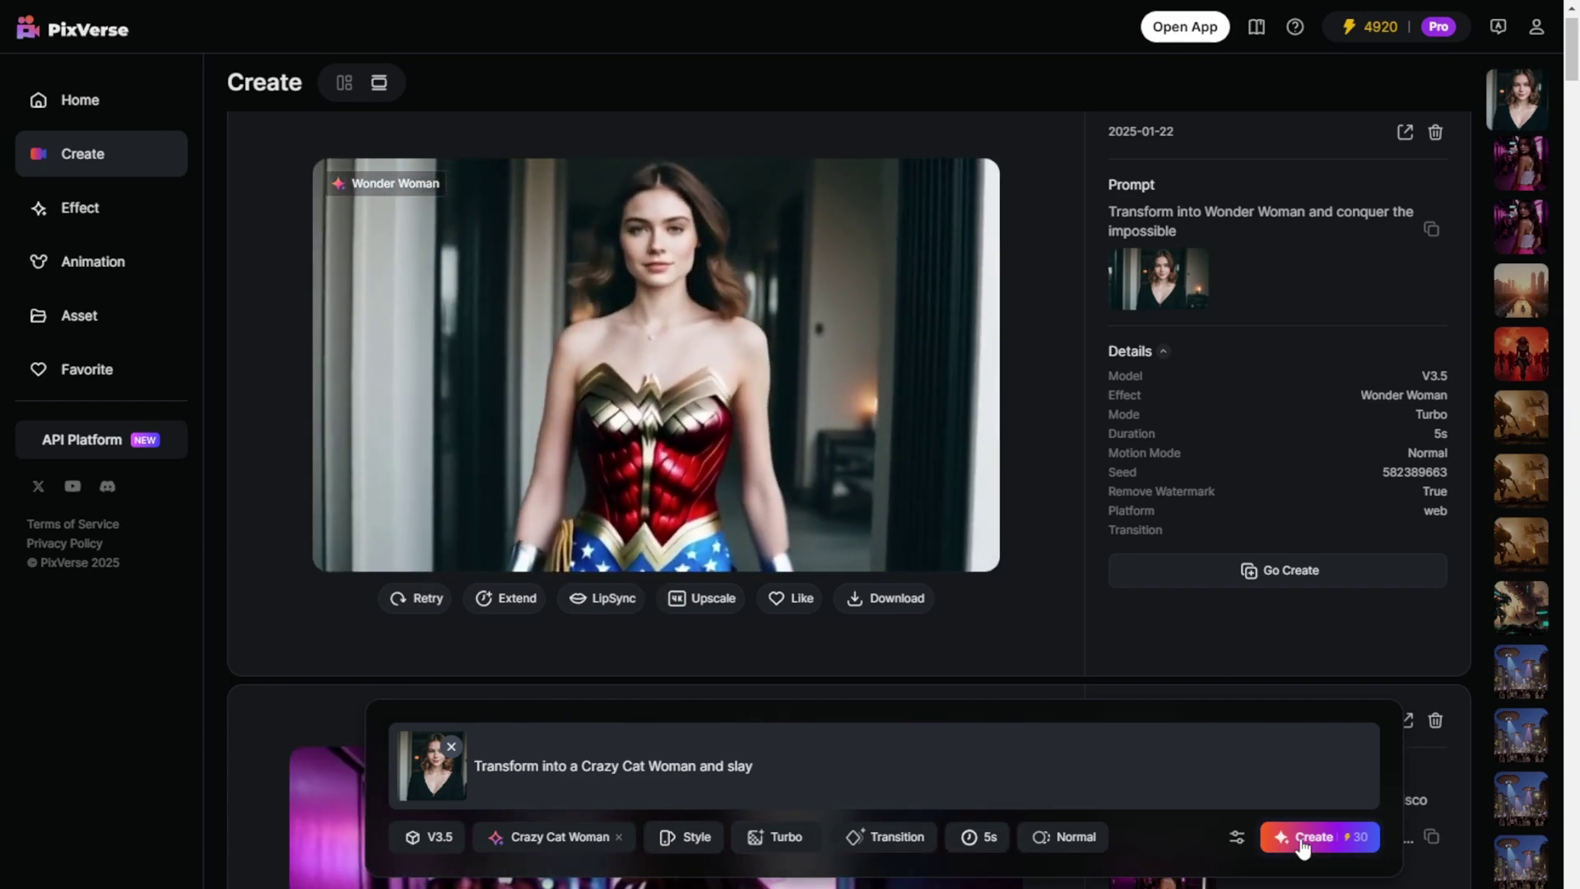
- Generate the Crazy Cat Woman video and look over the newest creations while it processes
{"action": "left_click", "coordinate": [1301, 839]}
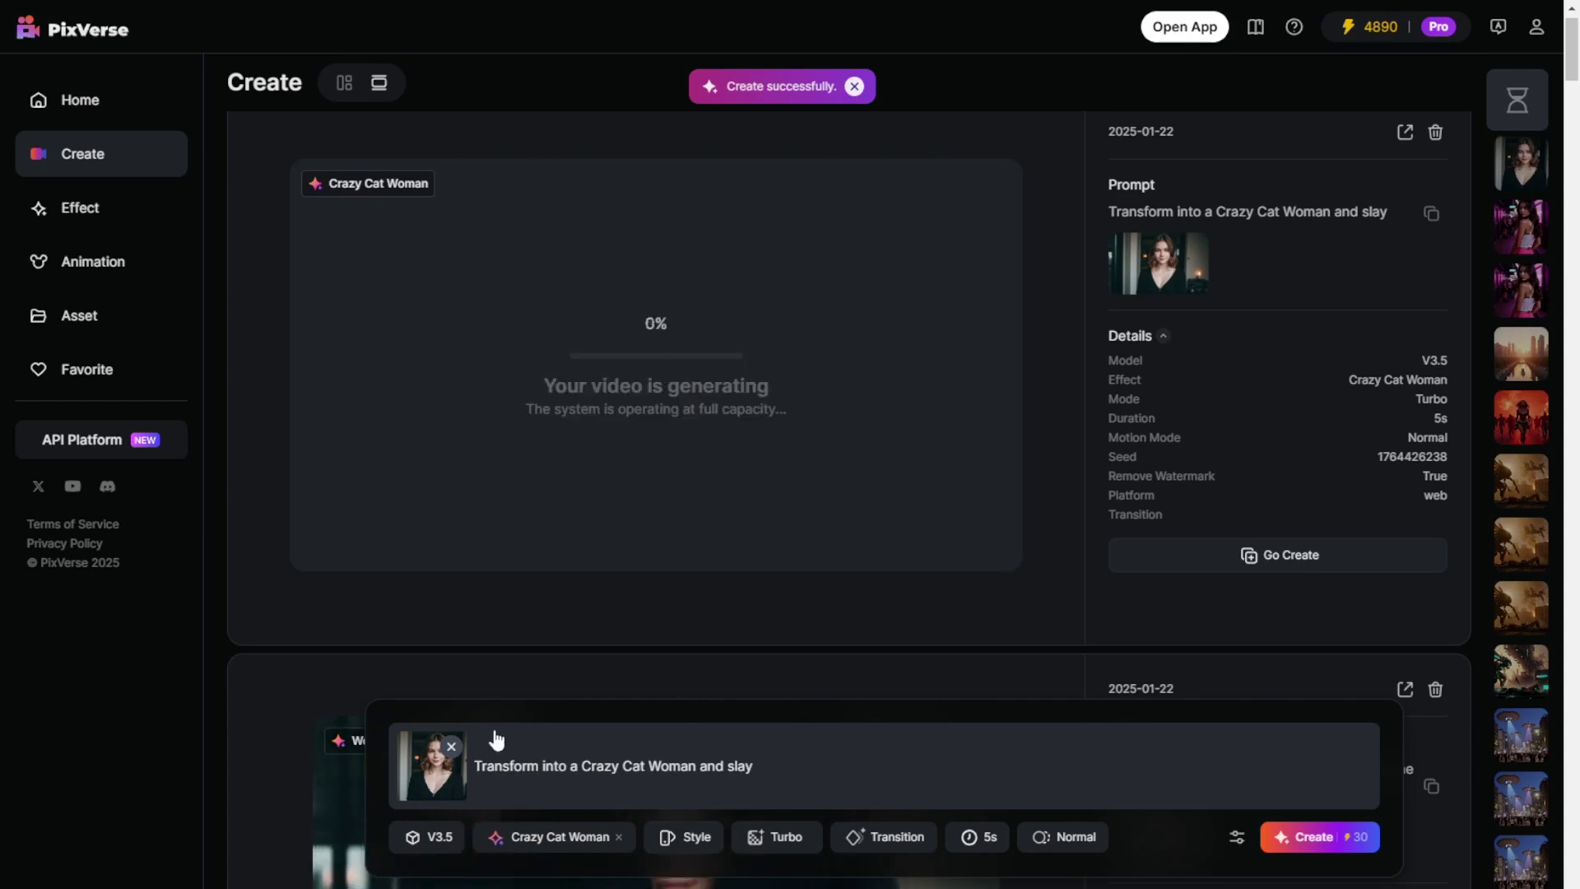
{"action": "scroll", "coordinate": [735, 774], "scroll_direction": "down", "scroll_amount": 2}
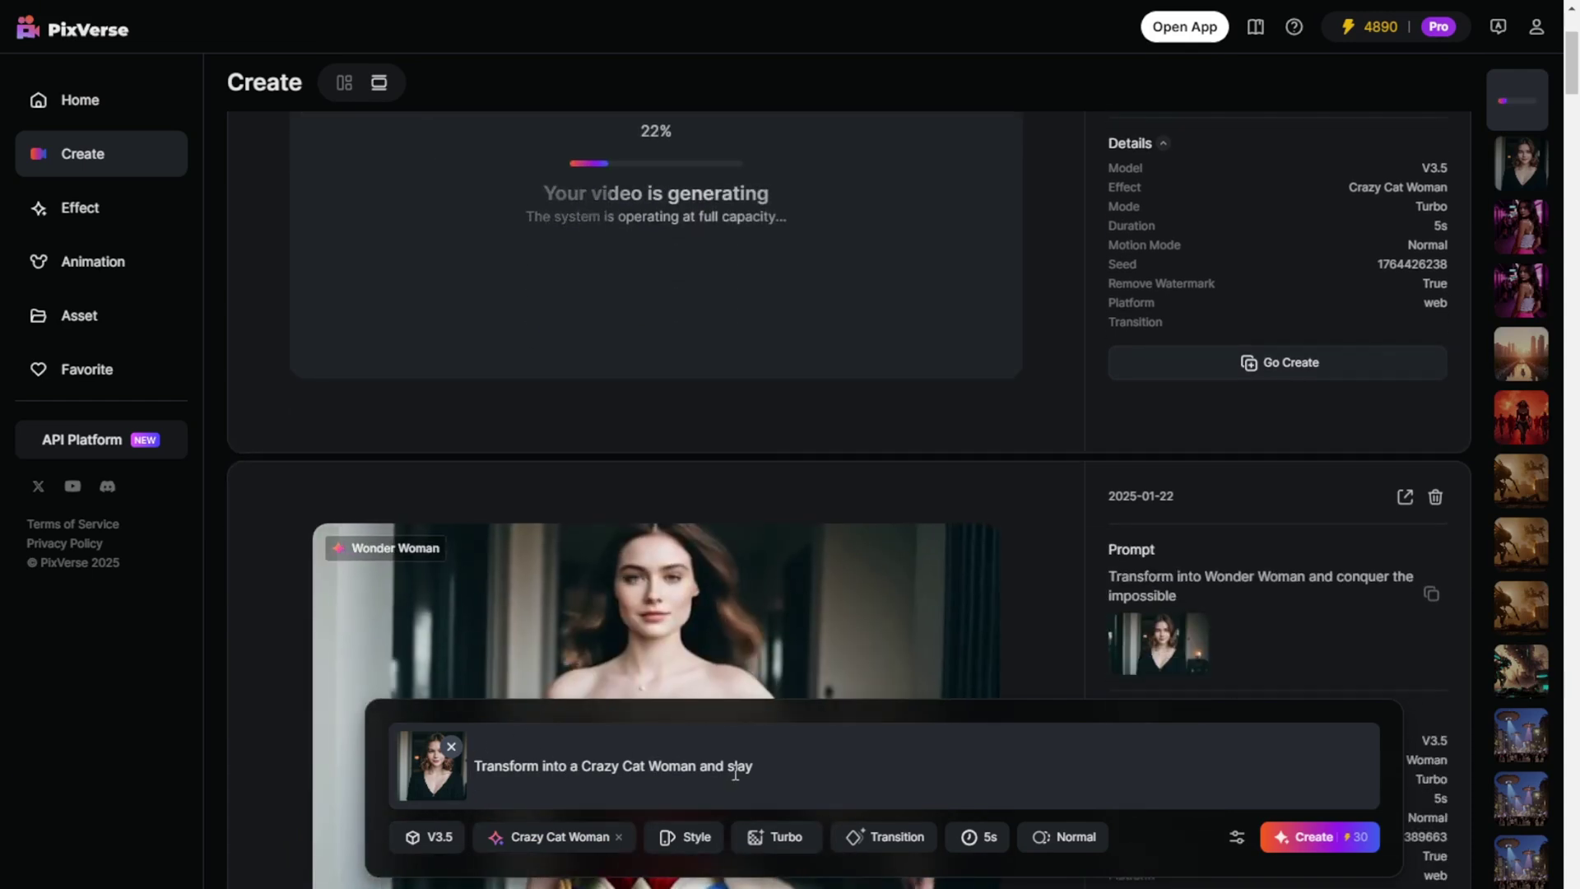
{"action": "scroll", "coordinate": [734, 774], "scroll_direction": "down", "scroll_amount": 2}
{"action": "scroll", "coordinate": [735, 774], "scroll_direction": "up", "scroll_amount": 2}
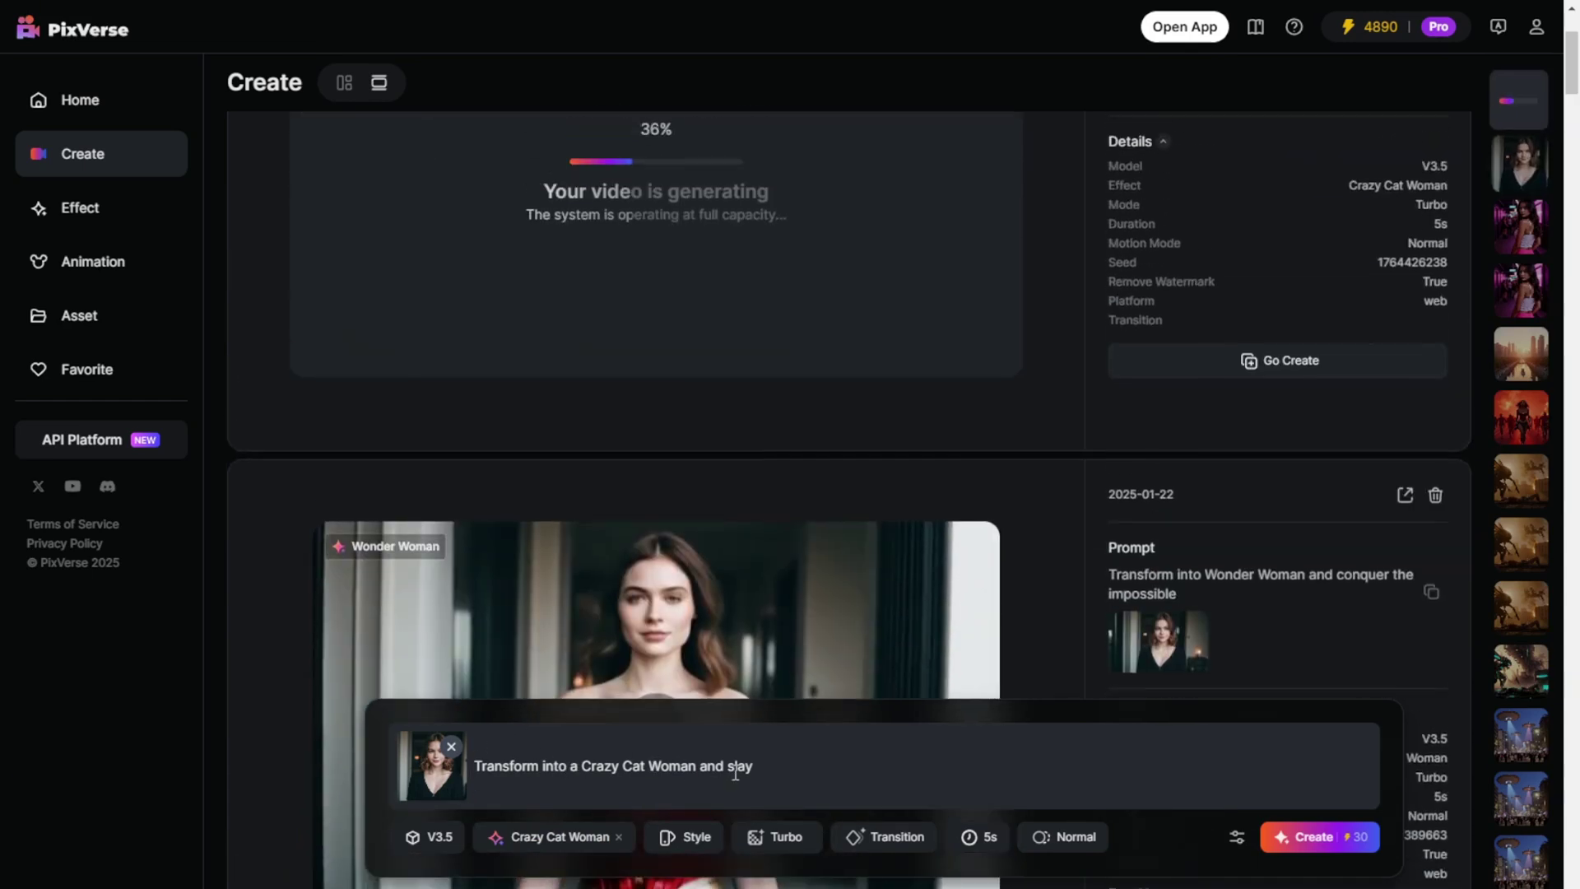
{"action": "scroll", "coordinate": [735, 773], "scroll_direction": "up", "scroll_amount": 2}
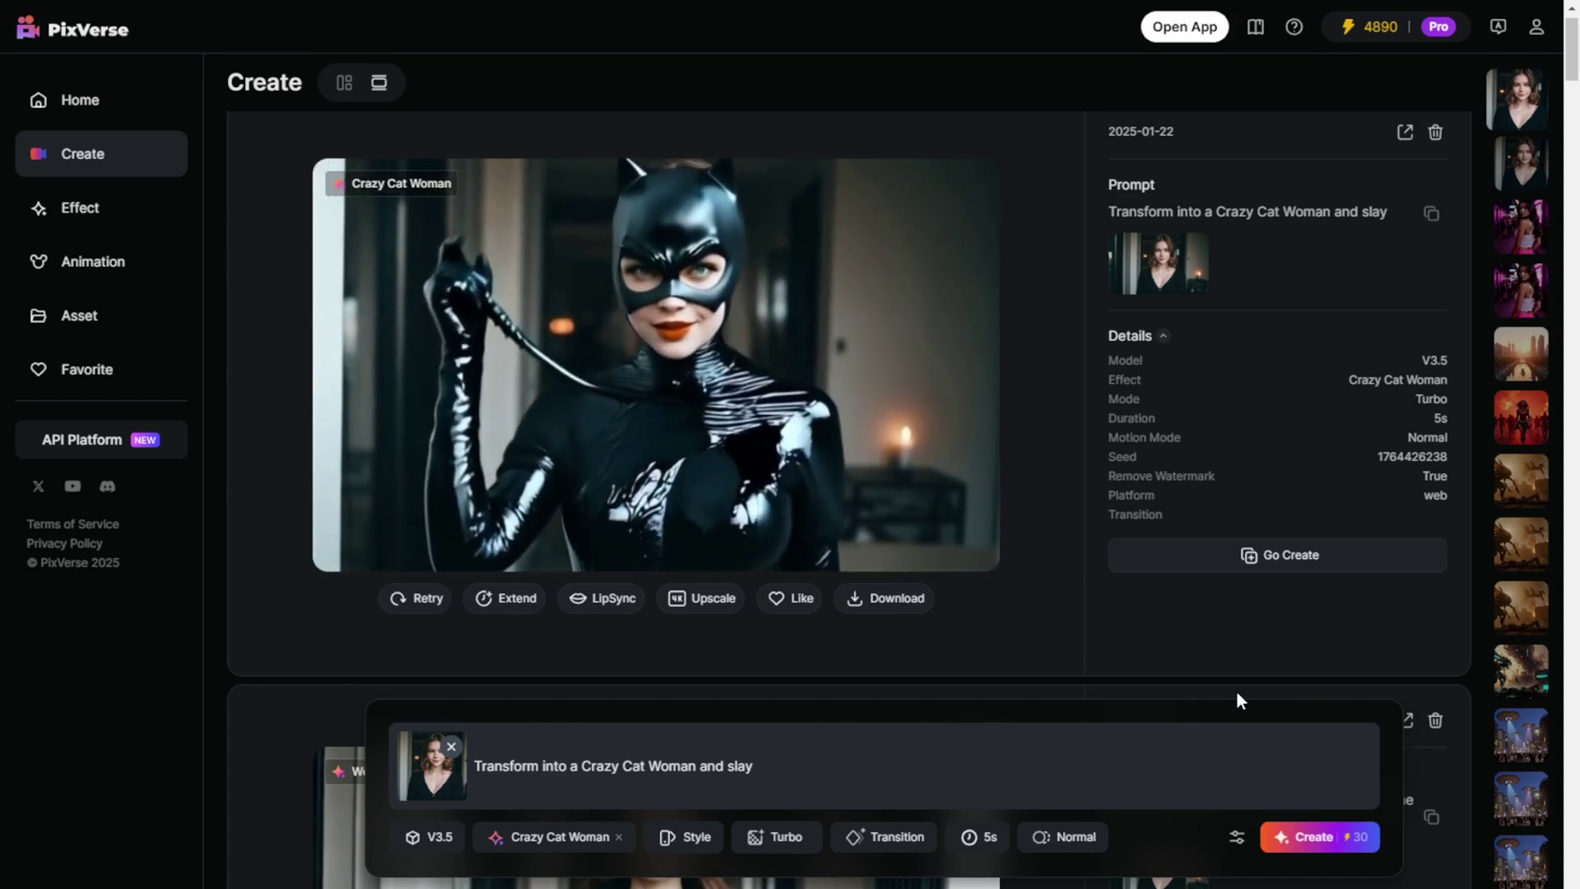
- Remove the Crazy Cat Woman effect, switch to Transition mode, and check the two portraits used as first and last frames
{"action": "left_click", "coordinate": [619, 837]}
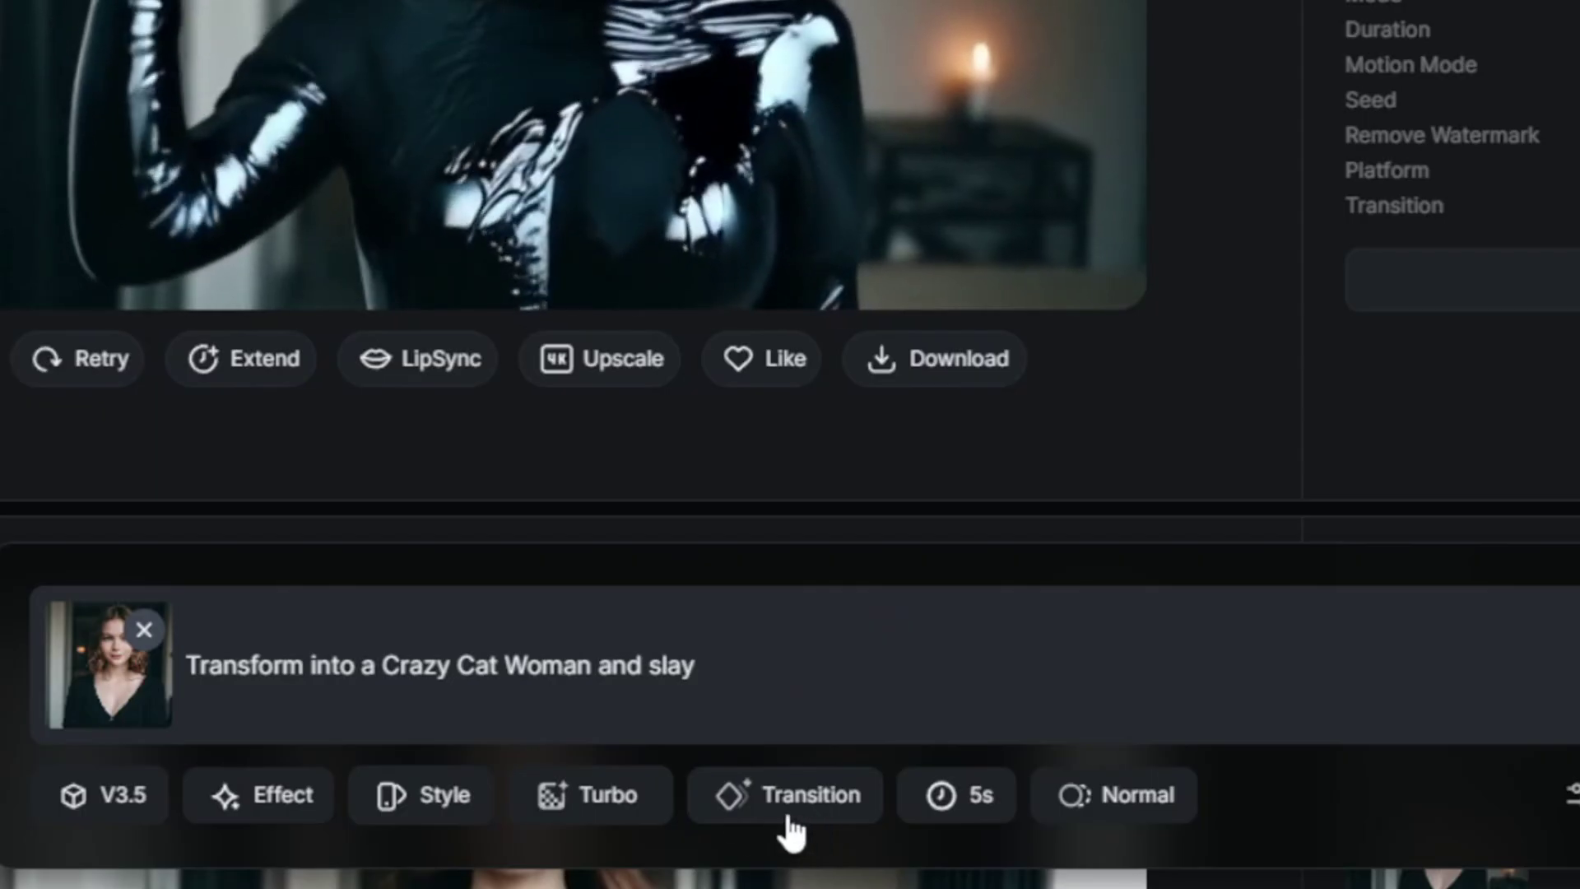
{"action": "left_click", "coordinate": [782, 819]}
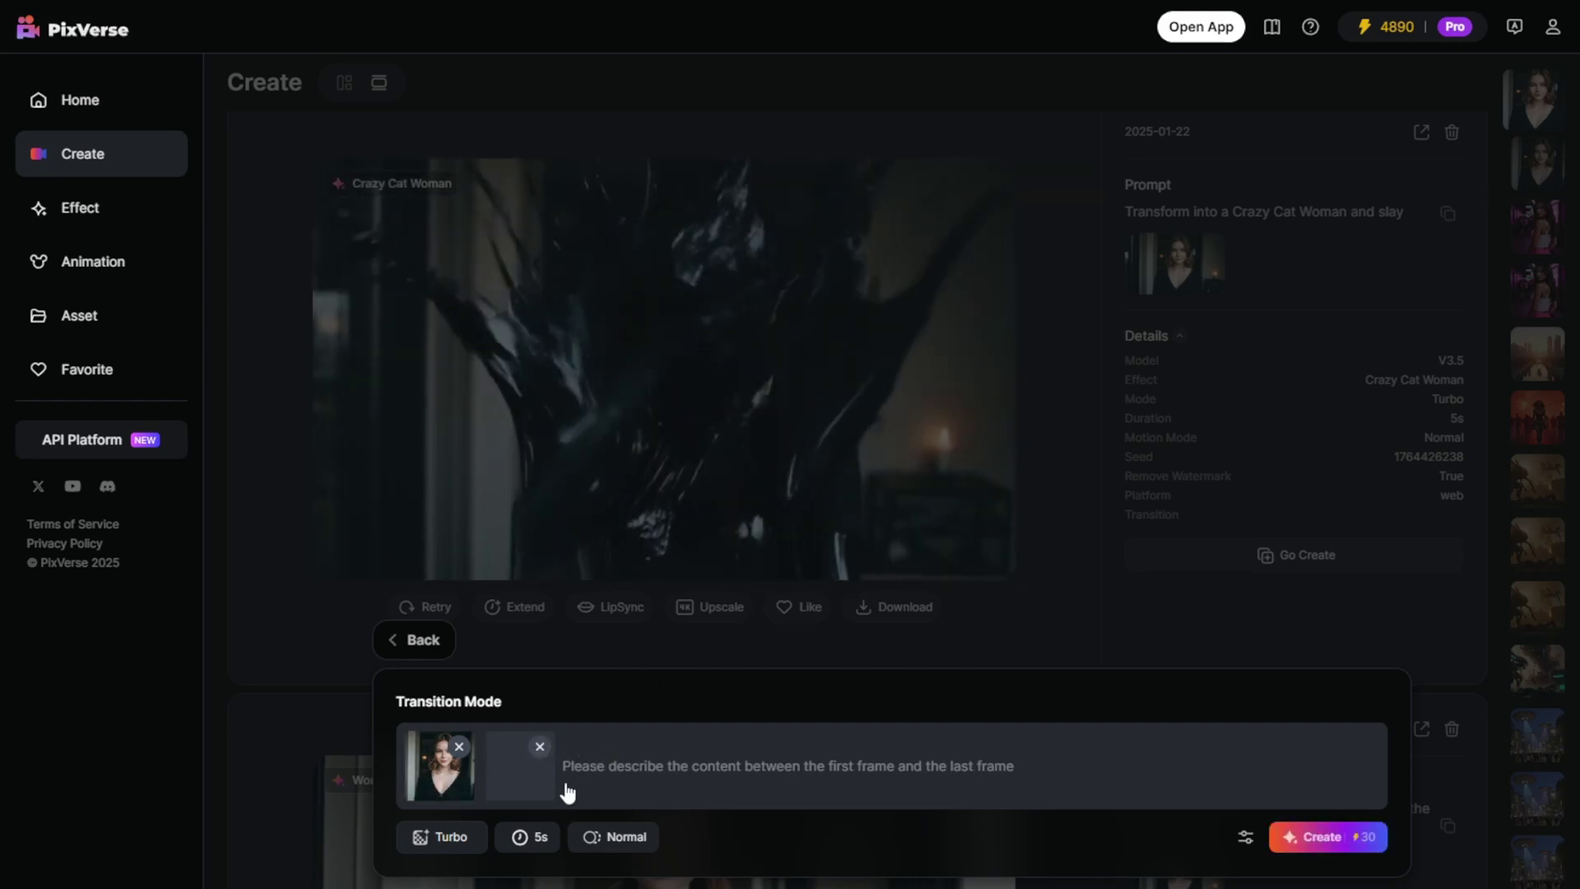
{"action": "left_click", "coordinate": [515, 795]}
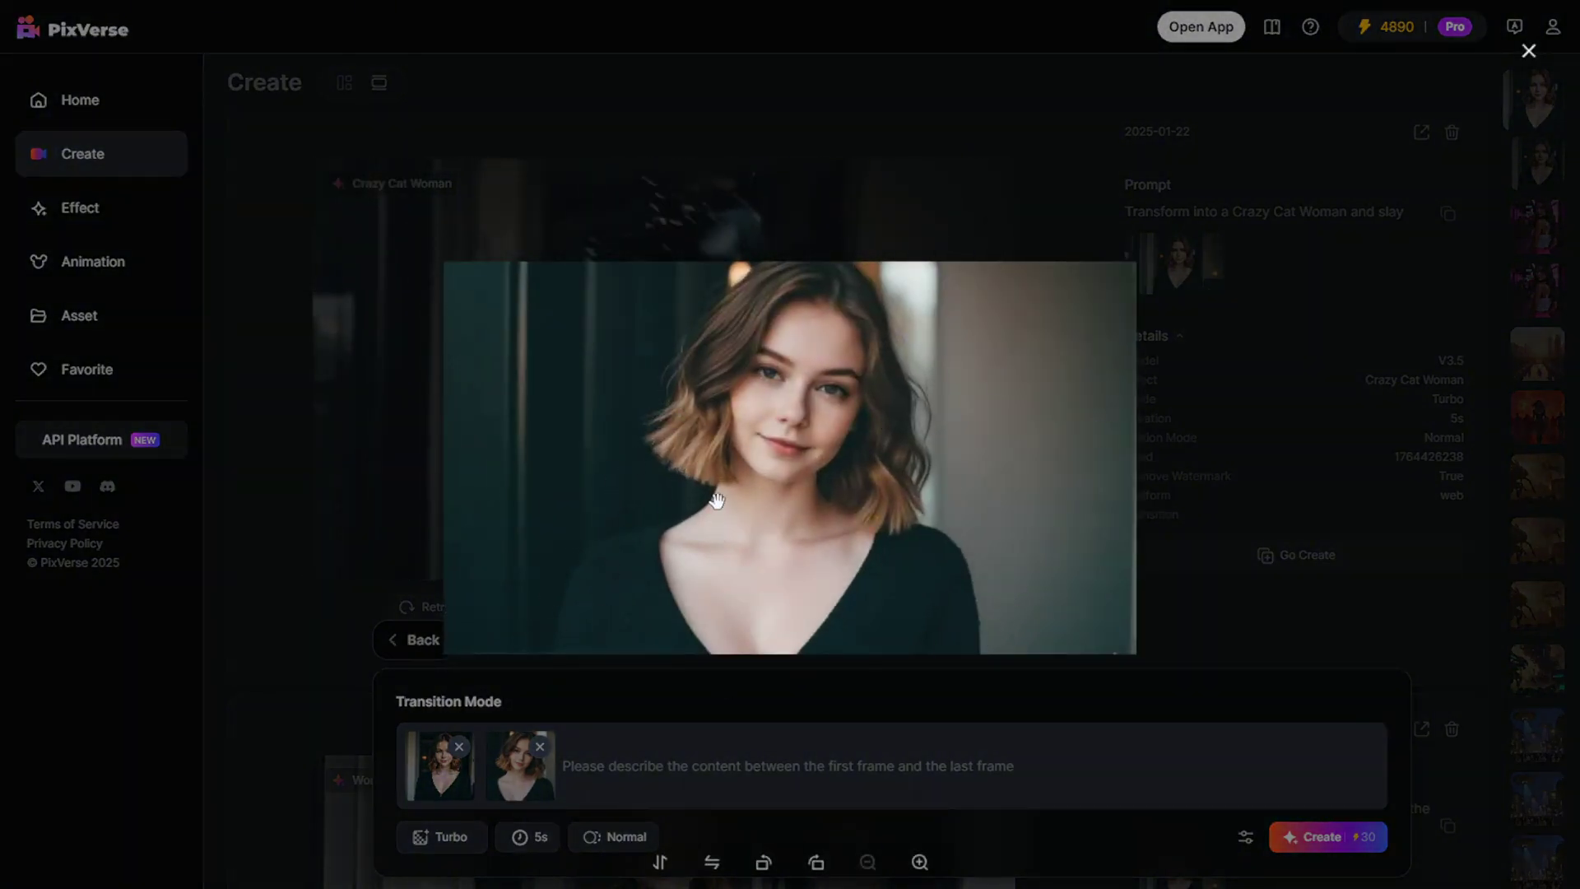
{"action": "left_click", "coordinate": [826, 768]}
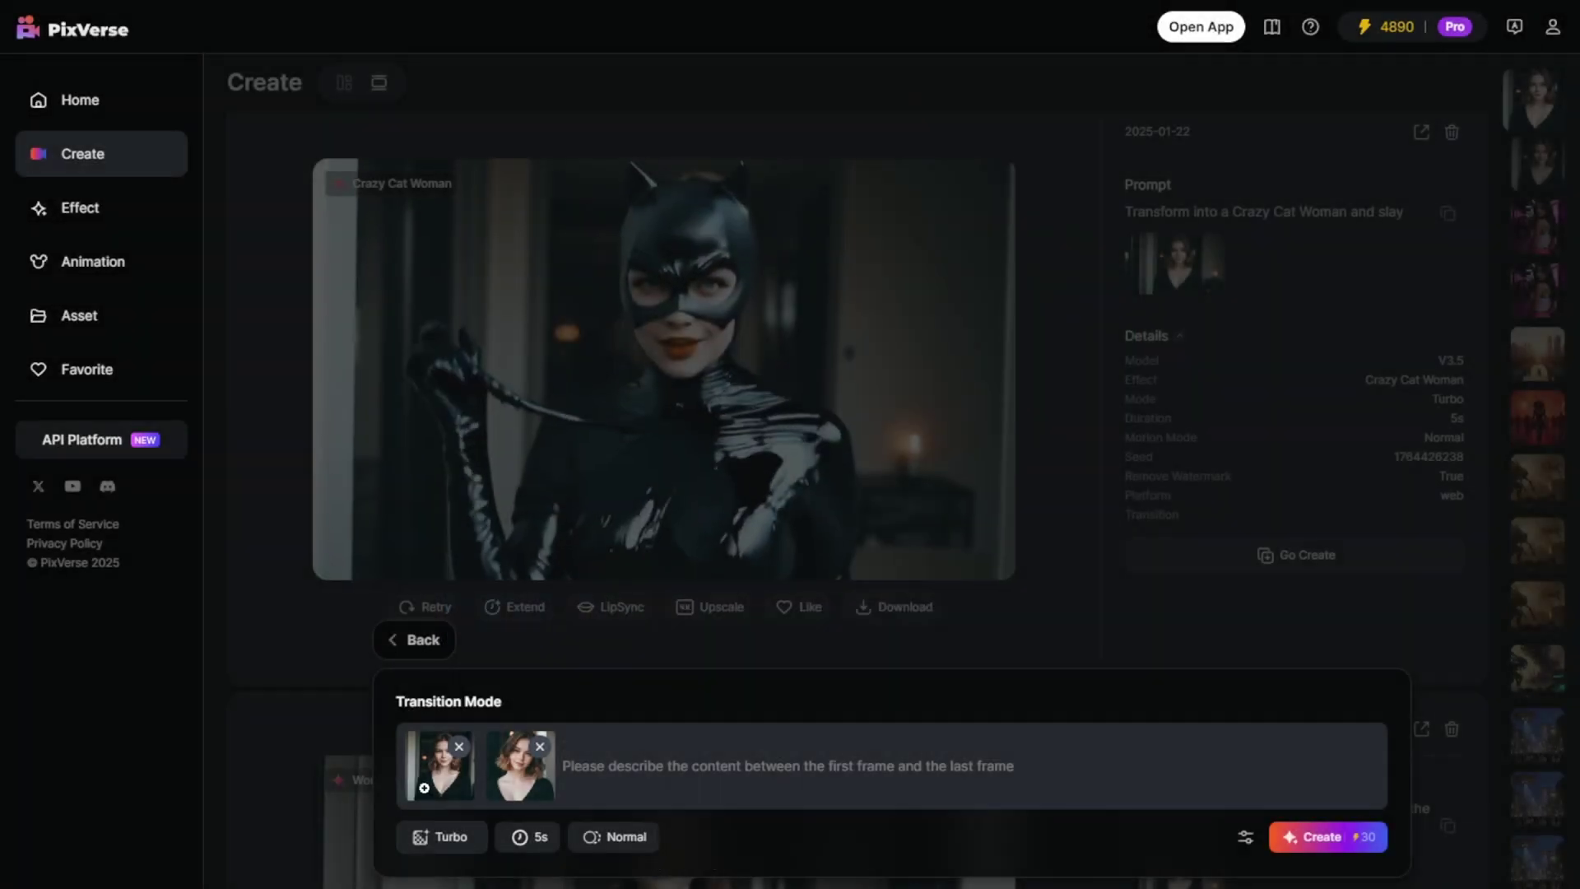
{"action": "left_click", "coordinate": [461, 783]}
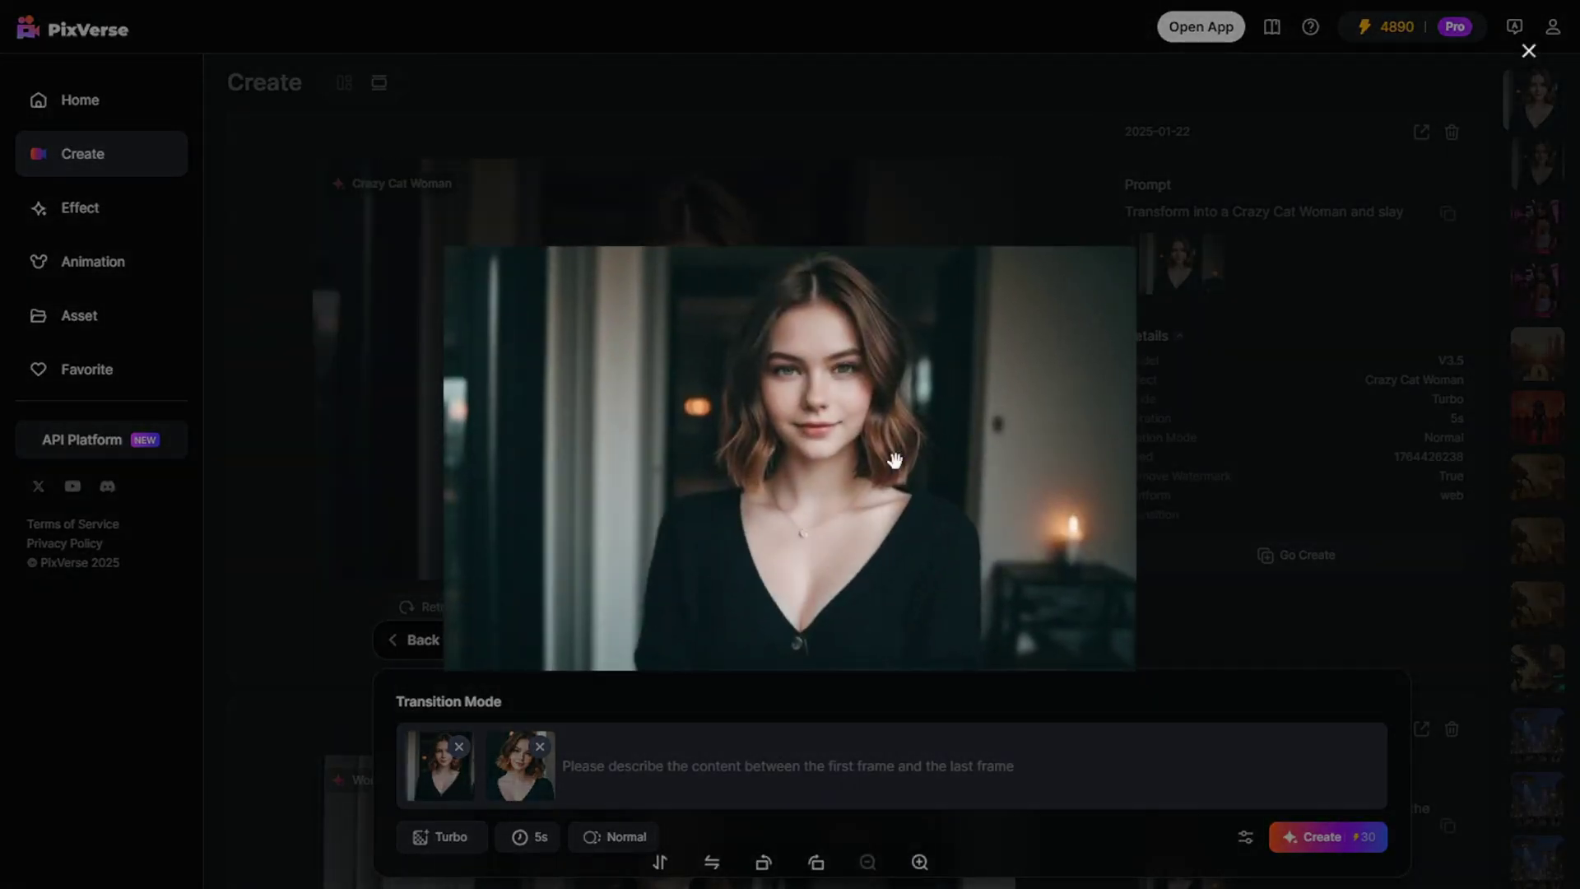
{"action": "left_click", "coordinate": [687, 763]}
- Enter the transition prompt "A young lady in a coffee shop, she take a sip of coffee and smile." and generate the 5s video
{"action": "left_click", "coordinate": [764, 772]}
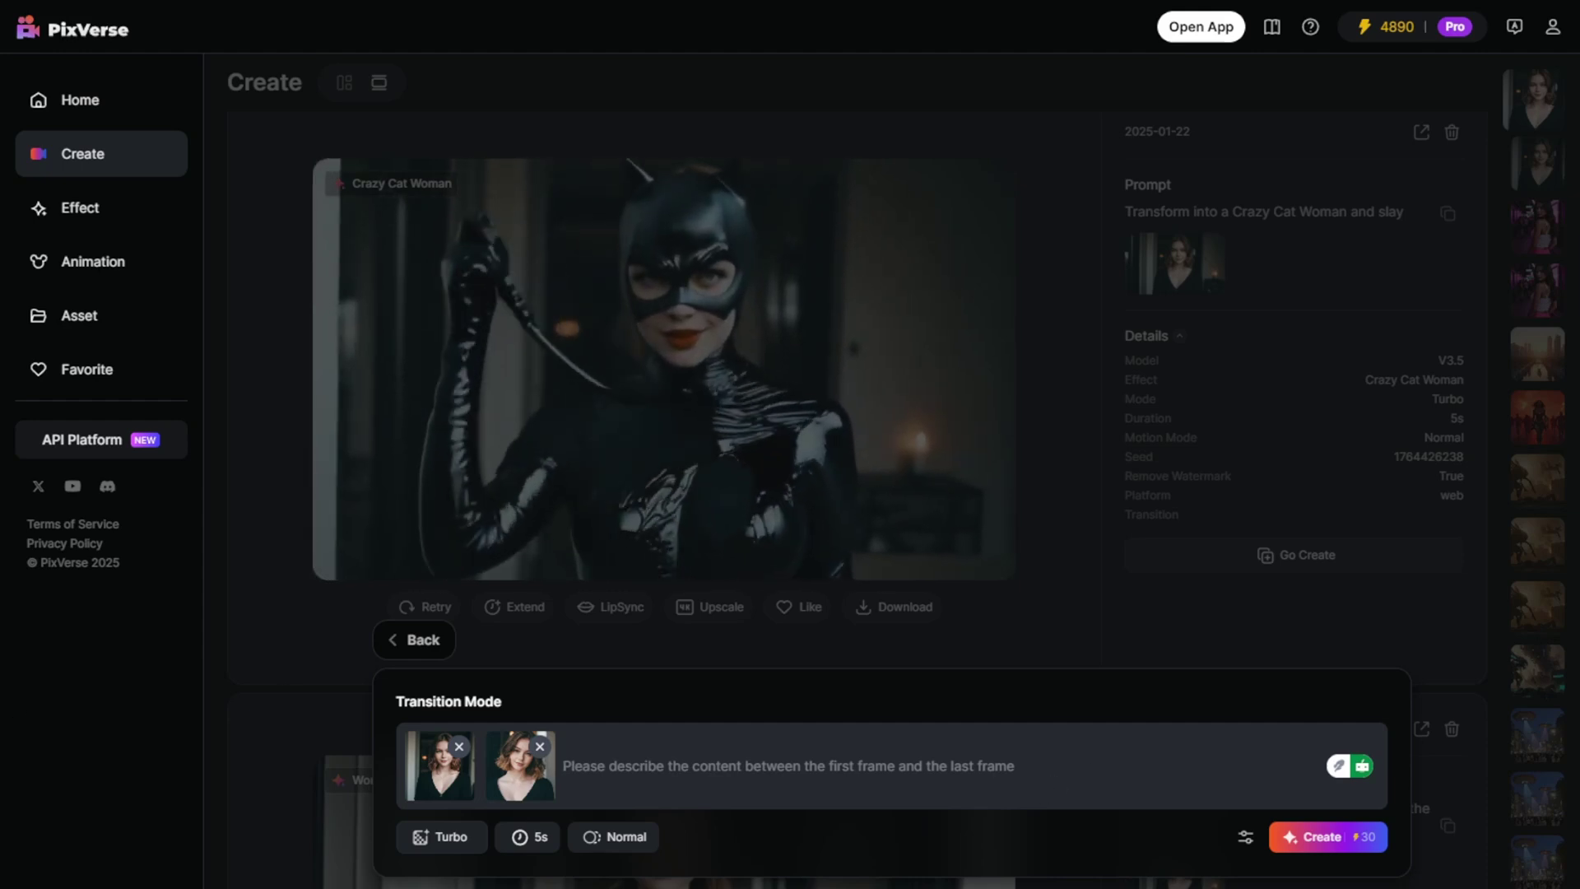
{"action": "type", "text": "A young lady in a coffee shop, she take a sip of coffee and smile."}
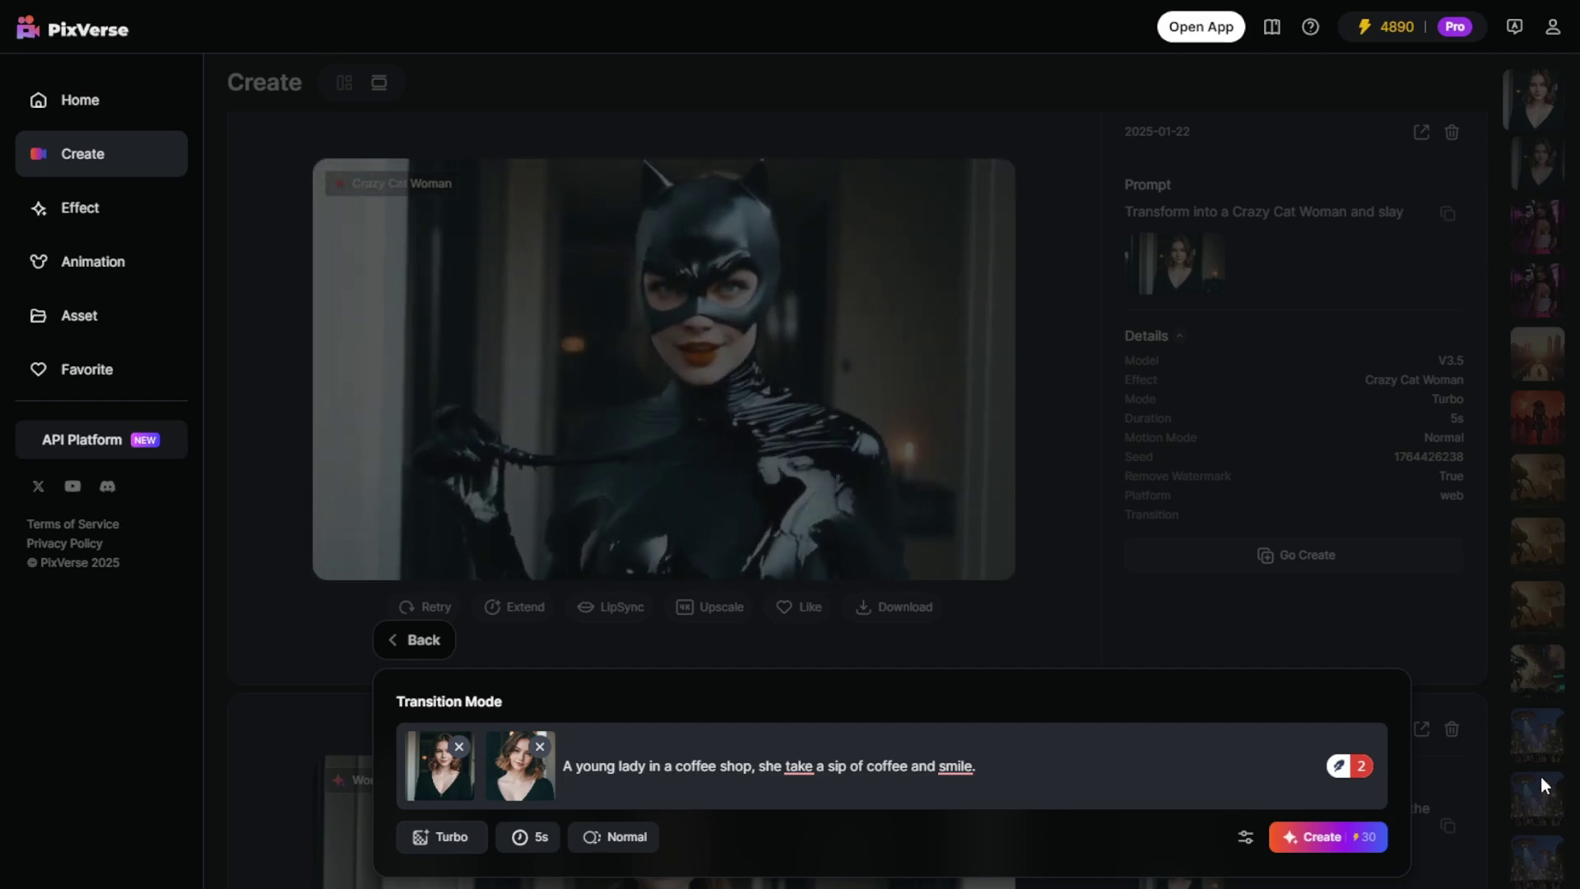
{"action": "left_click", "coordinate": [1314, 839]}
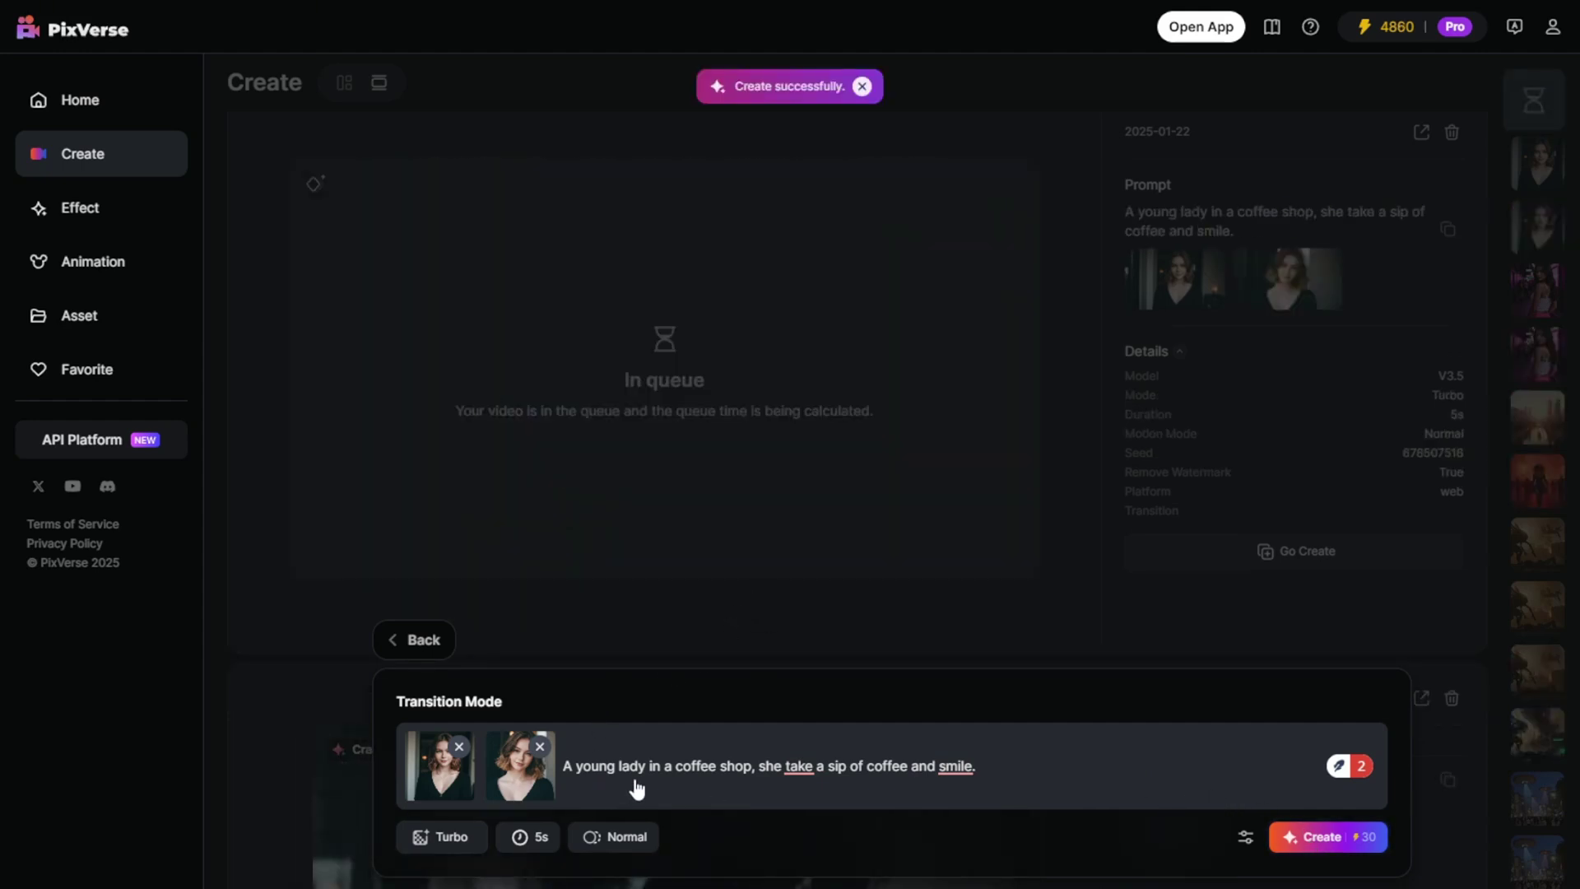
- Set the transition's duration to 8s and generate a second video from the same frames and prompt
{"action": "left_click", "coordinate": [532, 839]}
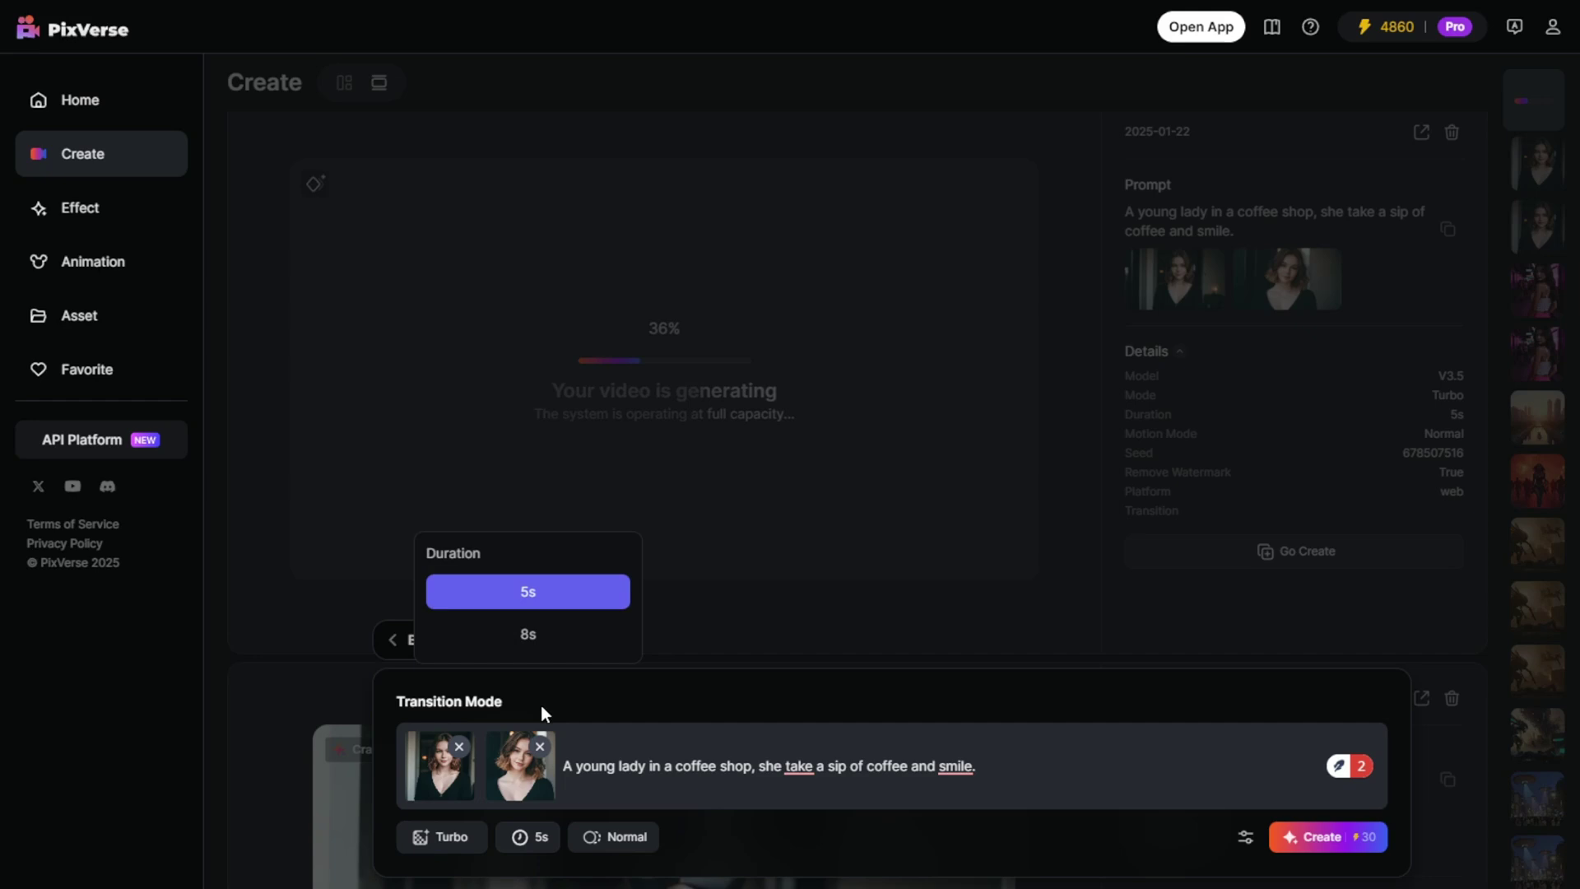
{"action": "left_click", "coordinate": [530, 636]}
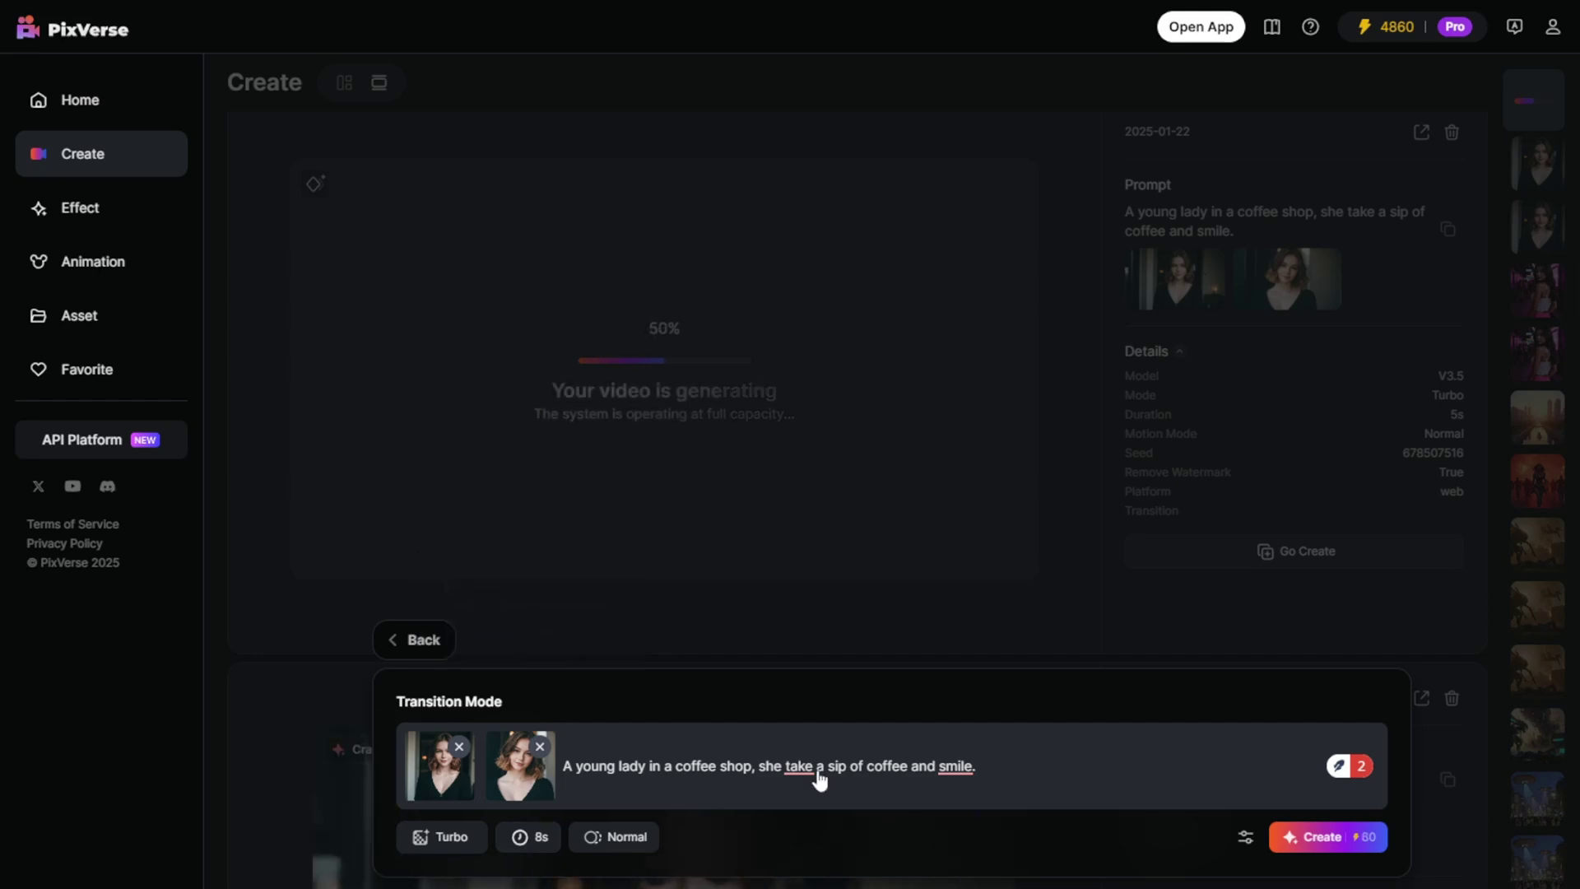
{"action": "left_click", "coordinate": [1320, 840]}
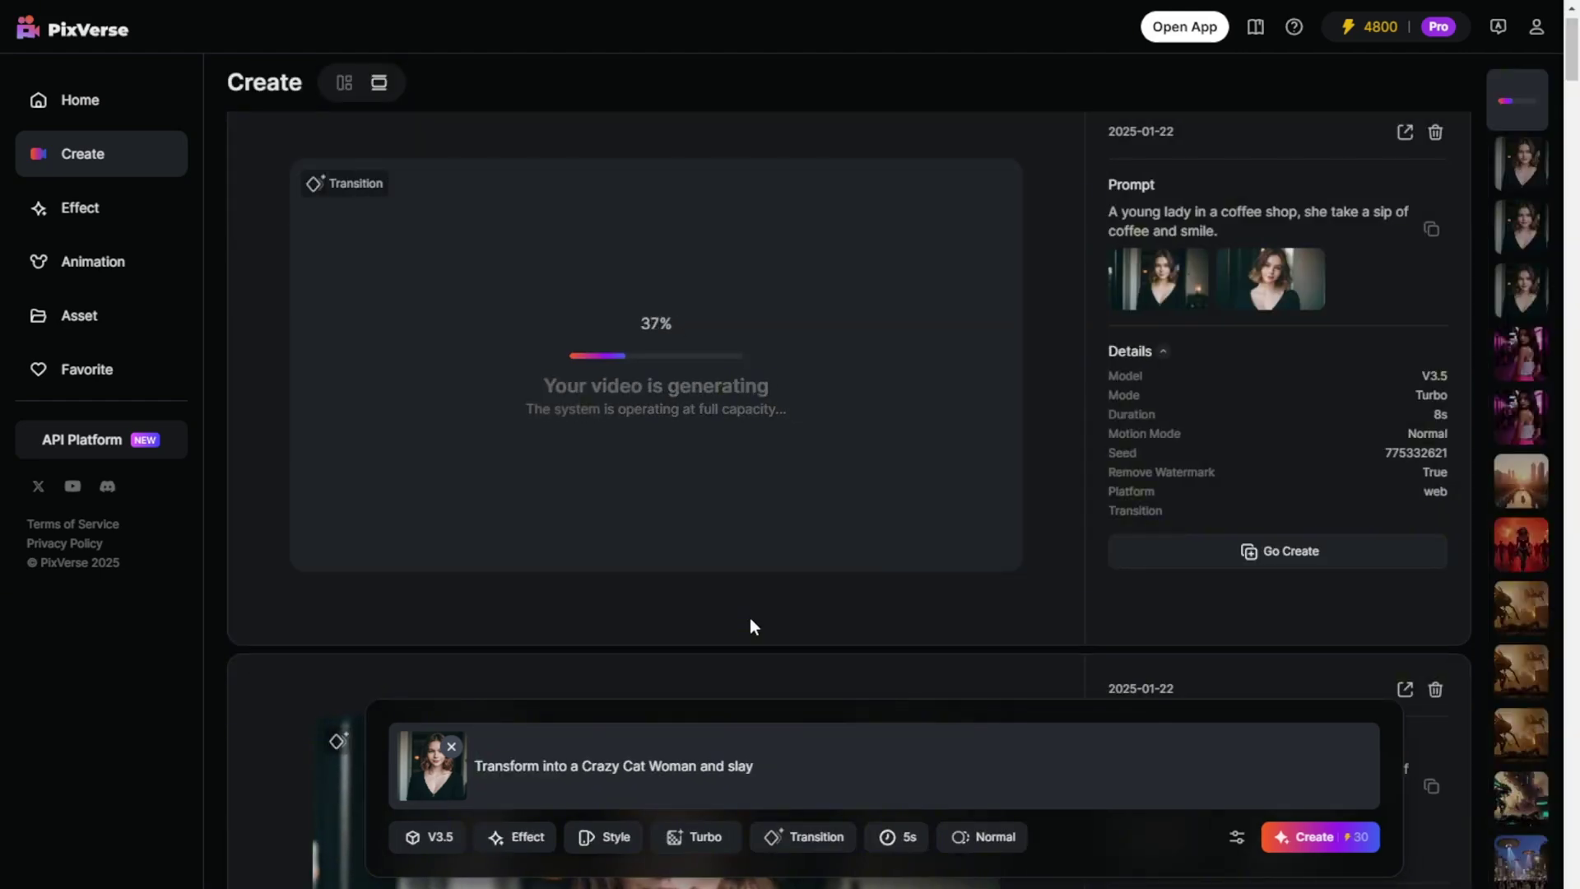
- Review the 5s coffee shop transition video and check the available video modes
{"action": "scroll", "coordinate": [354, 576], "scroll_direction": "down", "scroll_amount": 5}
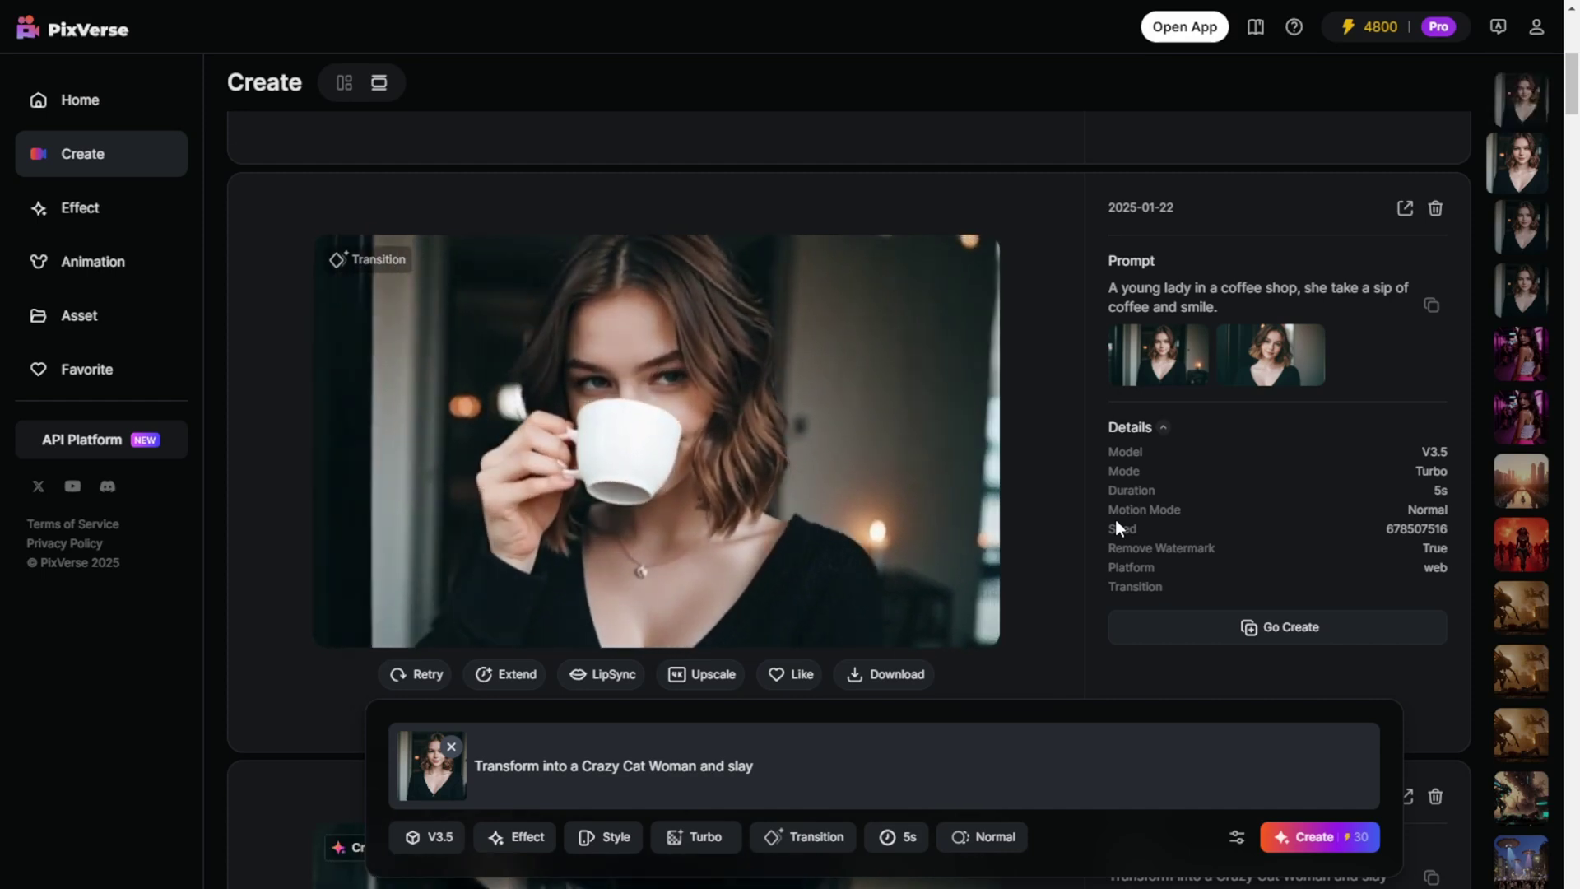
{"action": "left_click", "coordinate": [705, 836]}
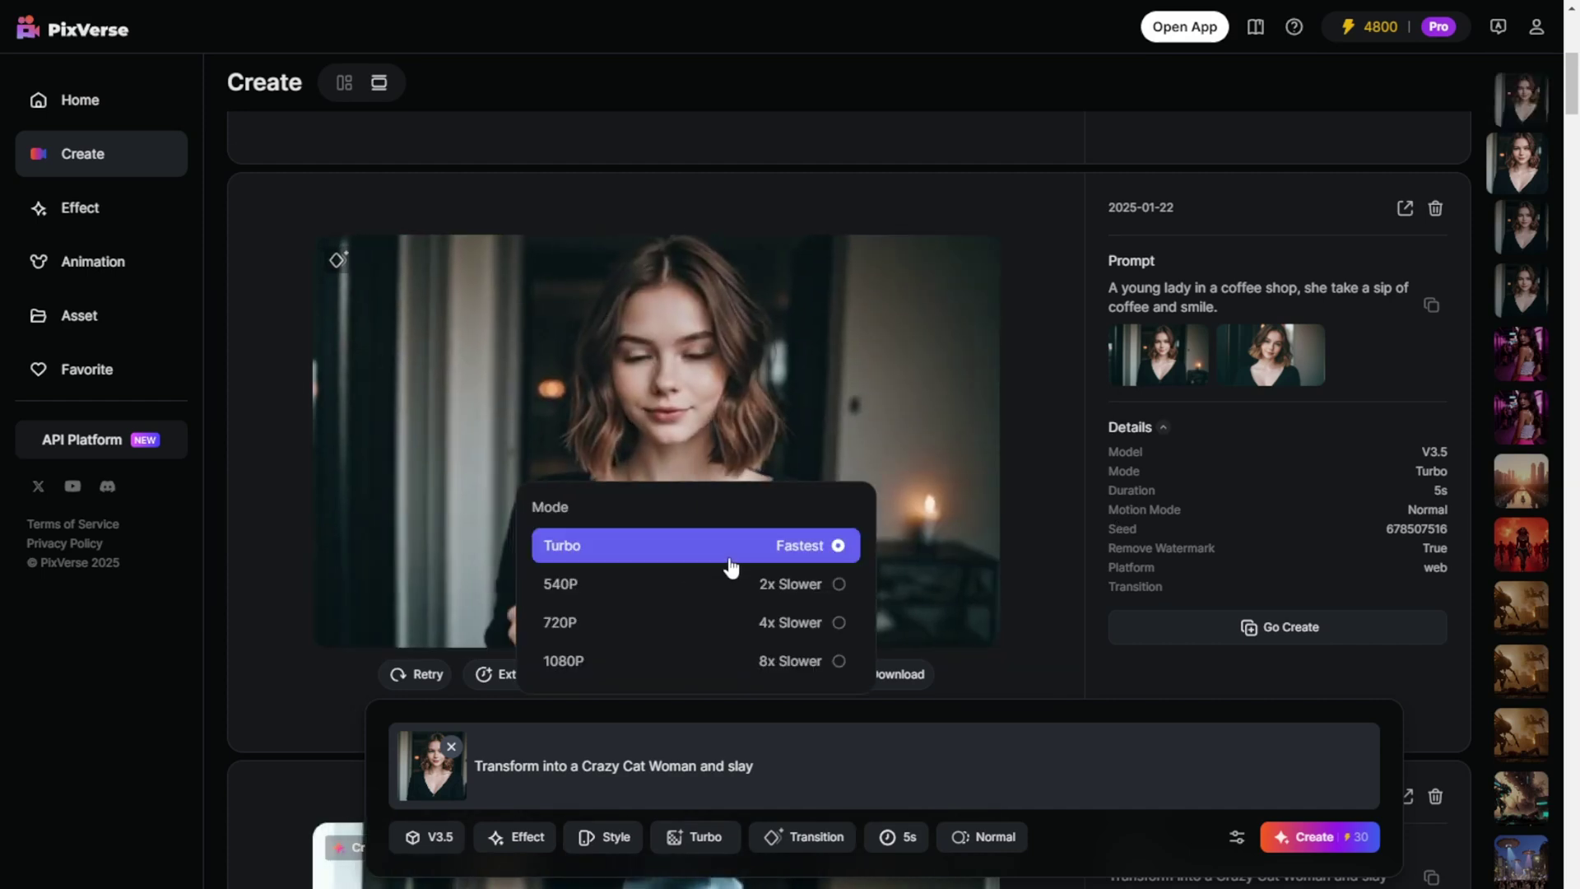
{"action": "left_click", "coordinate": [1082, 839]}
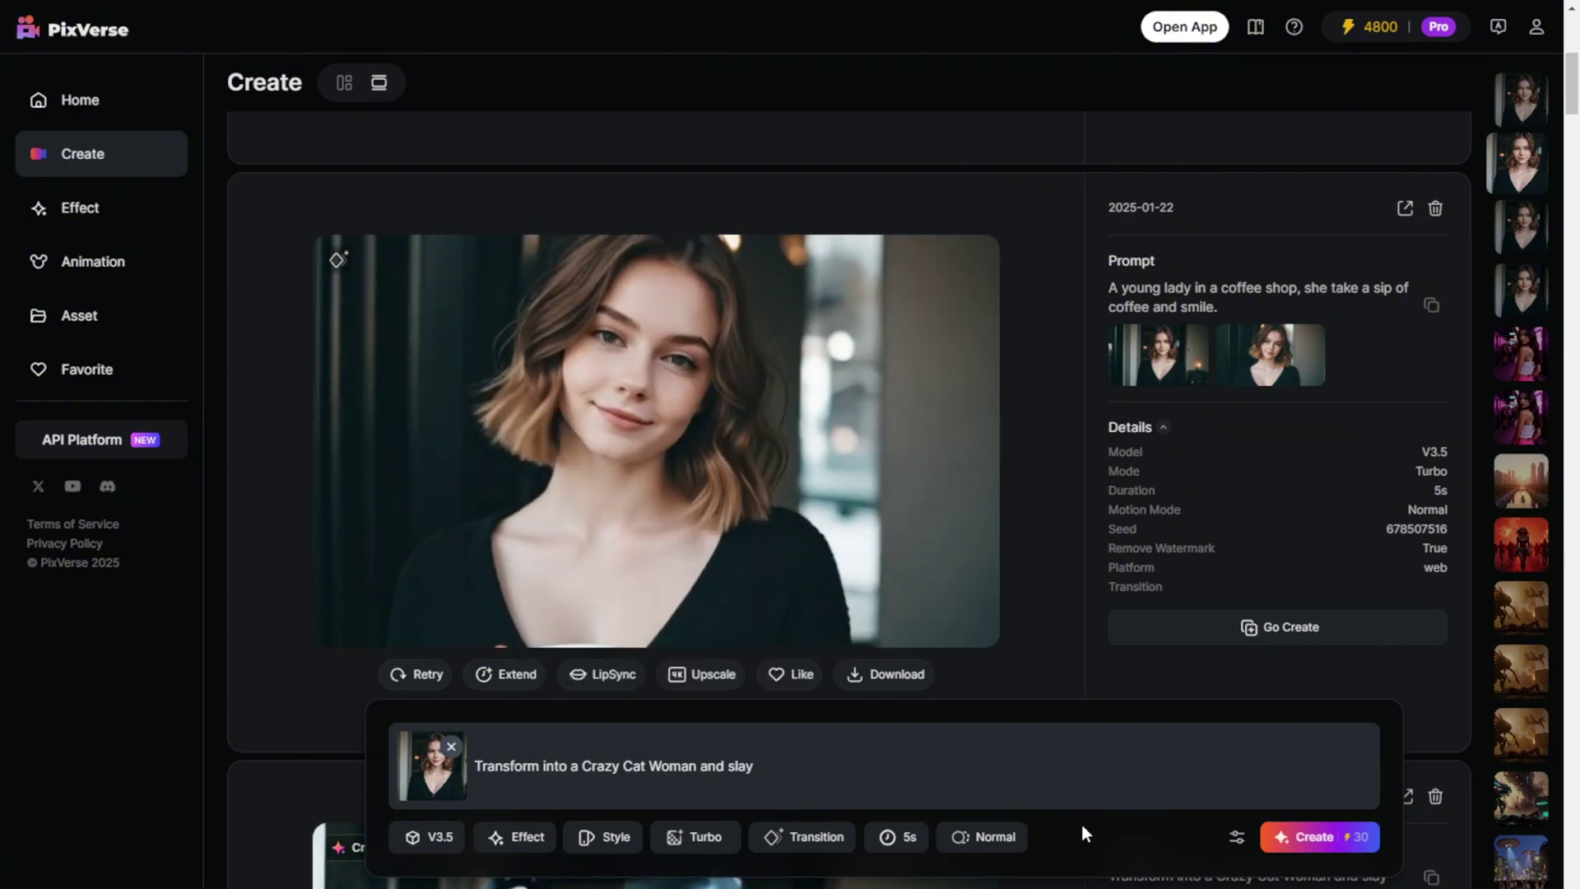
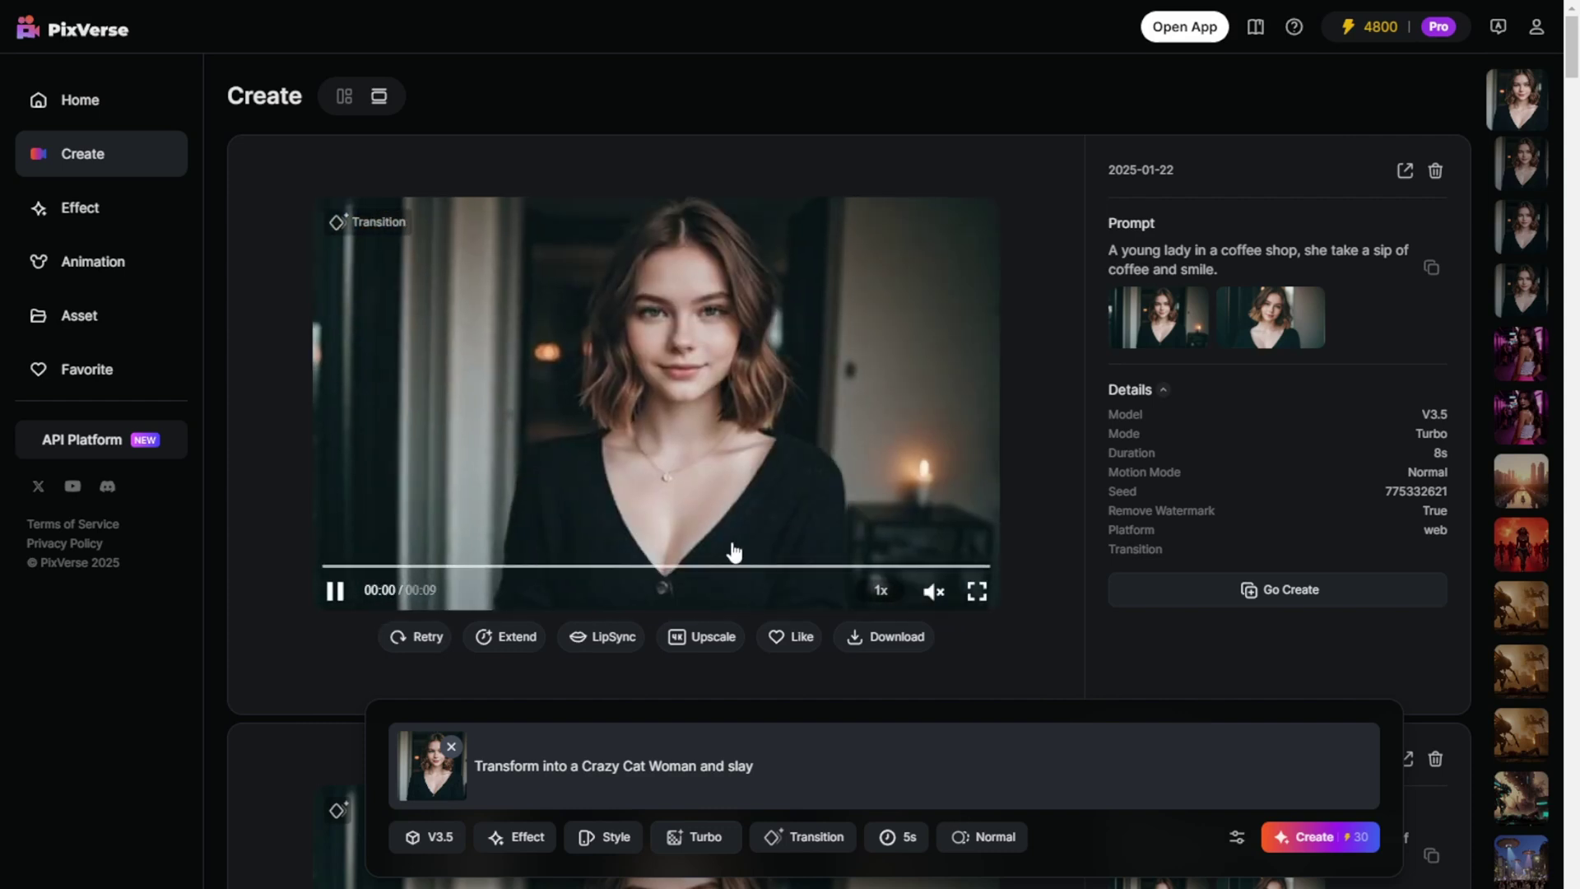
- Browse older creations, viewing the zombie apocalypse close-up and the neon-lit gym video of a muscular man
{"action": "scroll", "coordinate": [648, 440], "scroll_direction": "down", "scroll_amount": 15}
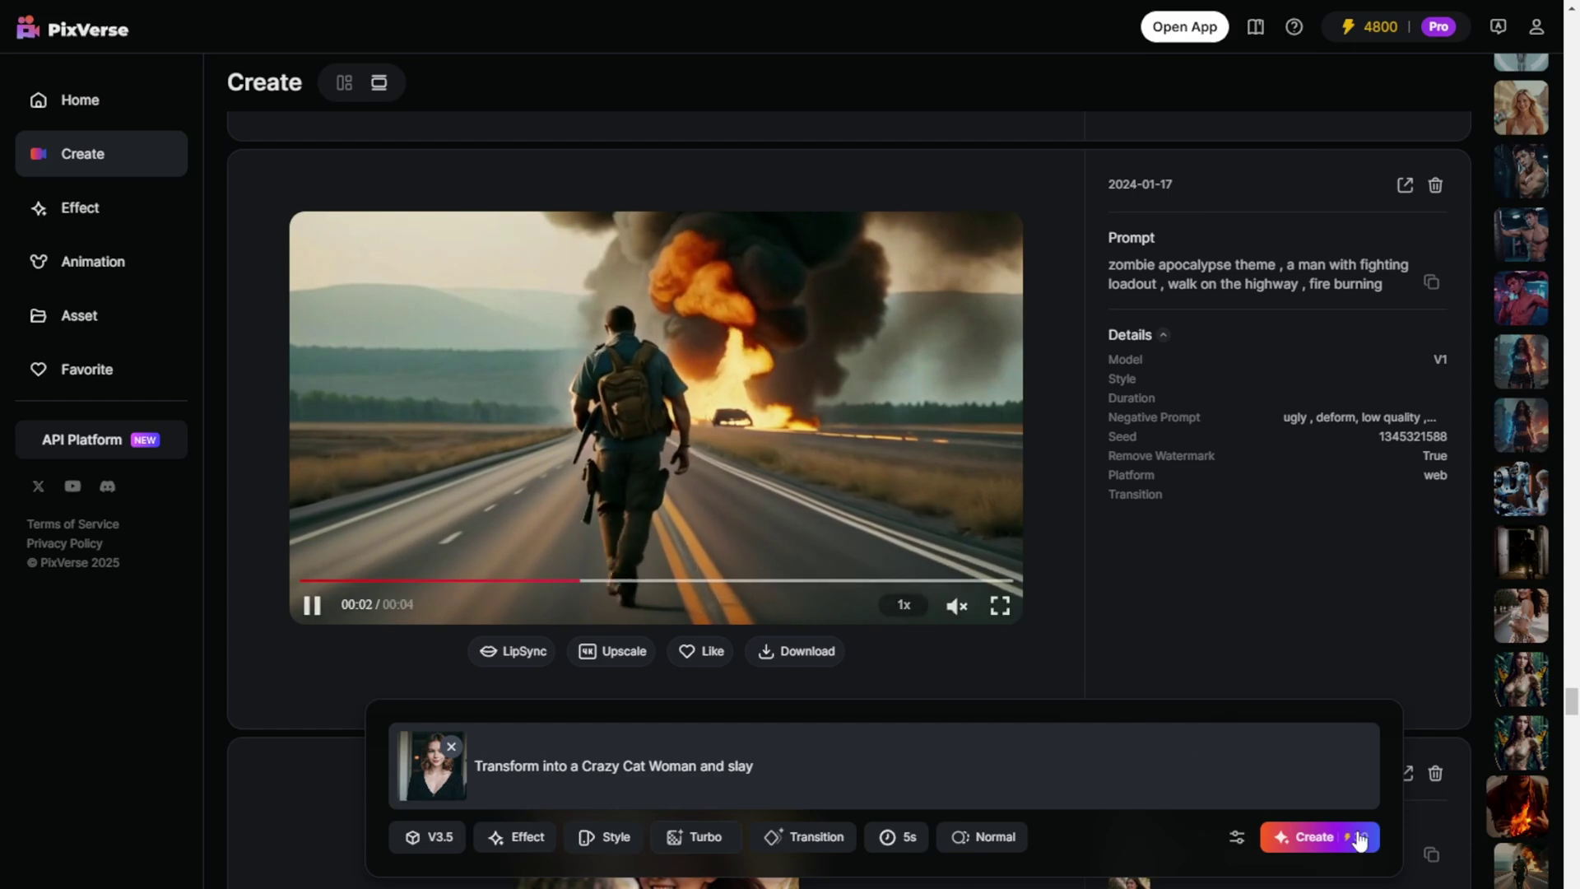
{"action": "left_click", "coordinate": [1518, 812]}
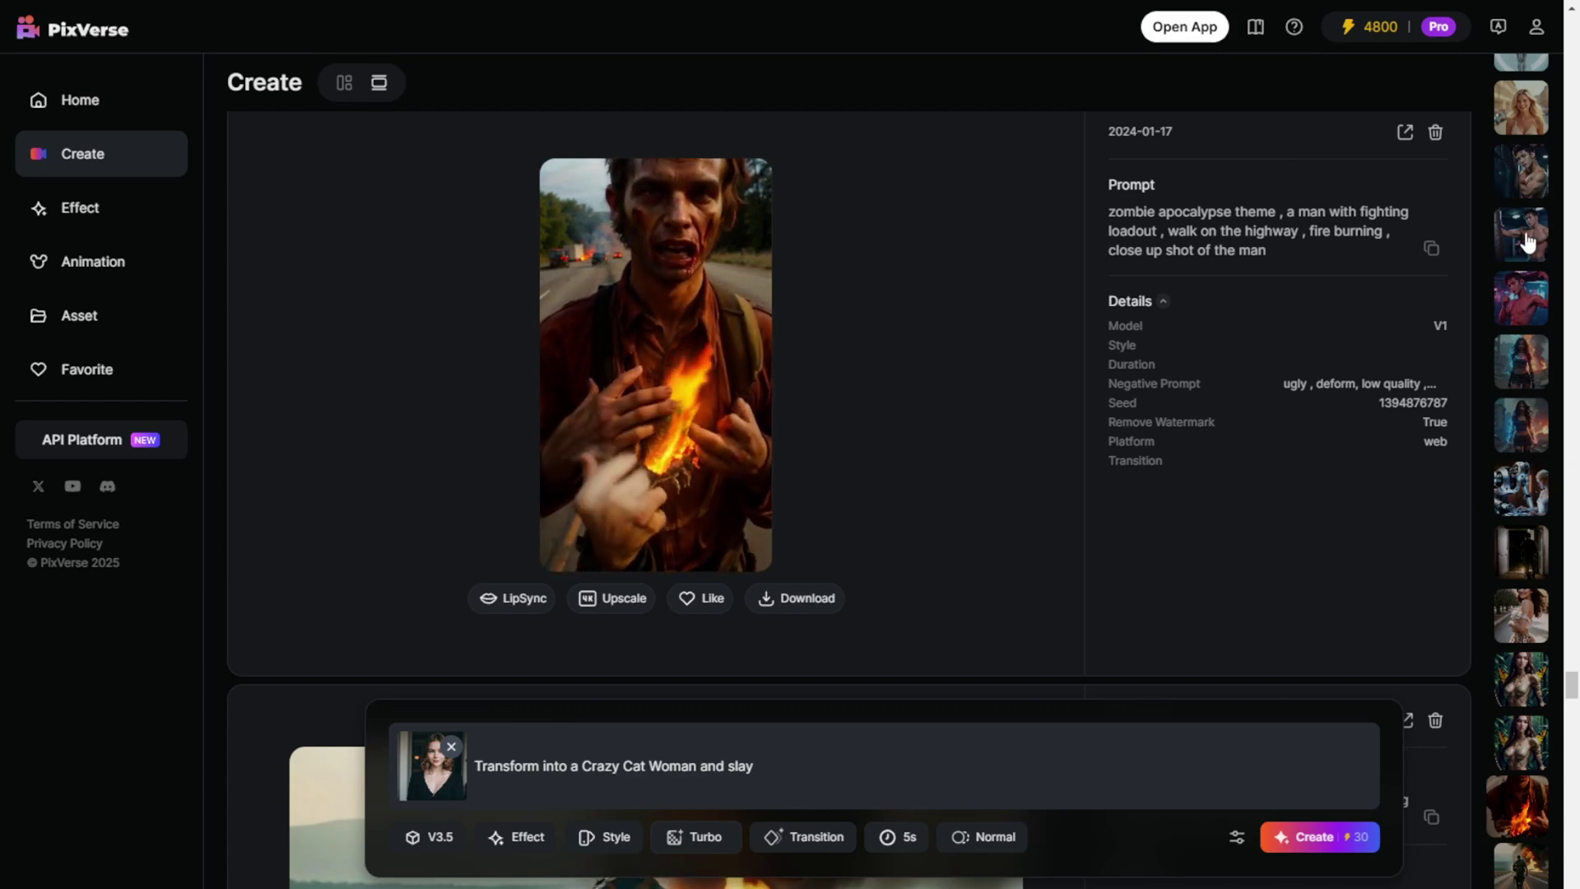
{"action": "left_click", "coordinate": [1520, 298]}
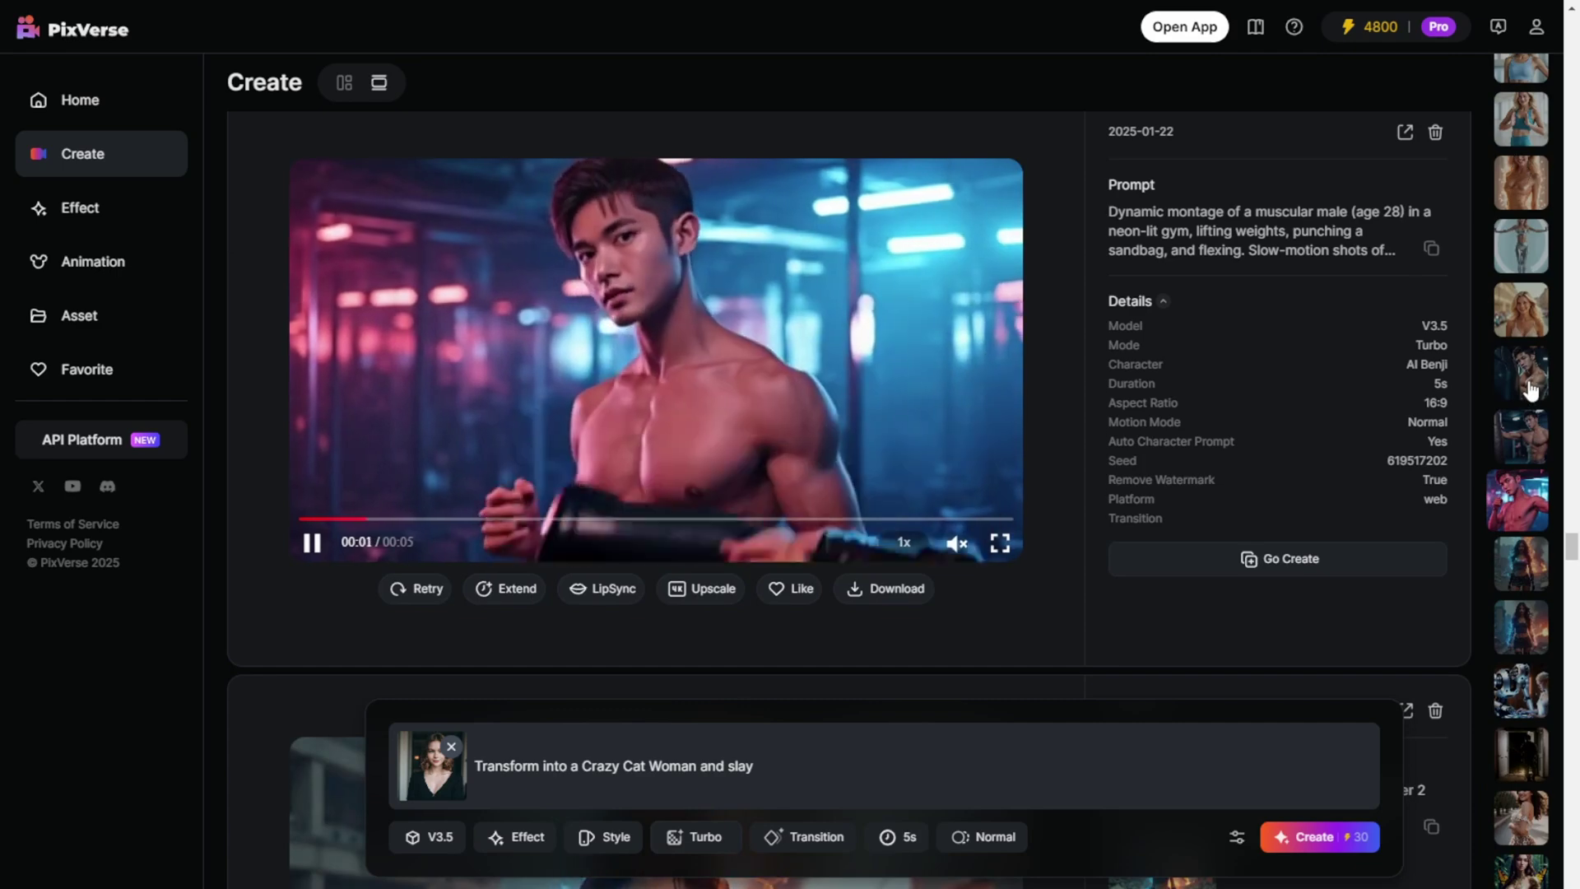
- Reuse the boxing gym video's prompt and settings for a new generation and view the available characters
{"action": "scroll", "coordinate": [1228, 686], "scroll_direction": "up", "scroll_amount": 2}
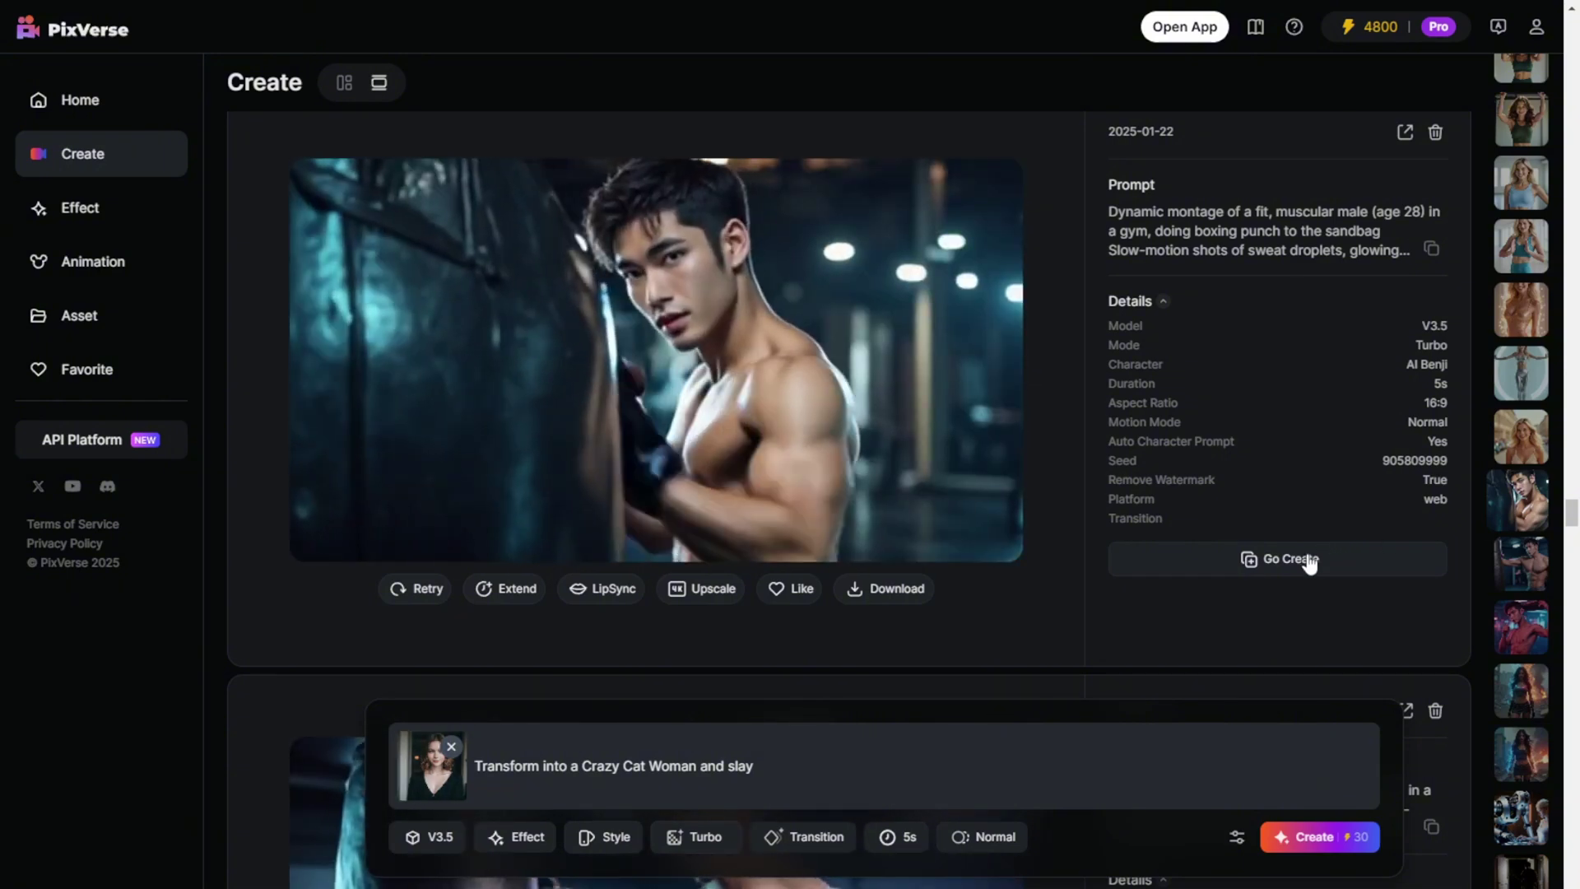
{"action": "left_click", "coordinate": [1303, 561]}
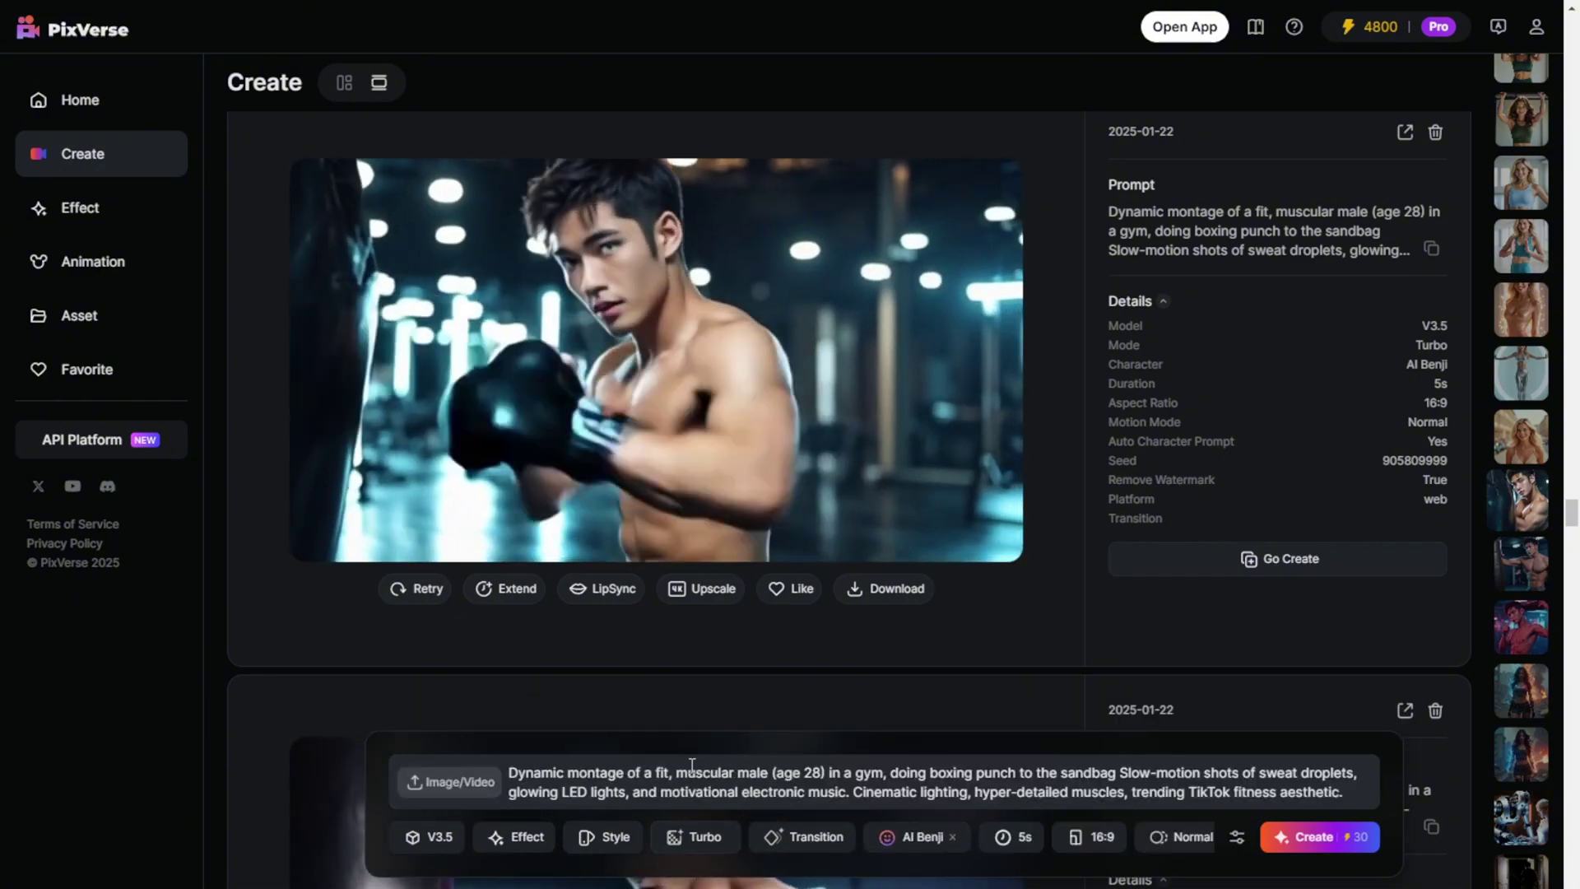
{"action": "left_click", "coordinate": [901, 847]}
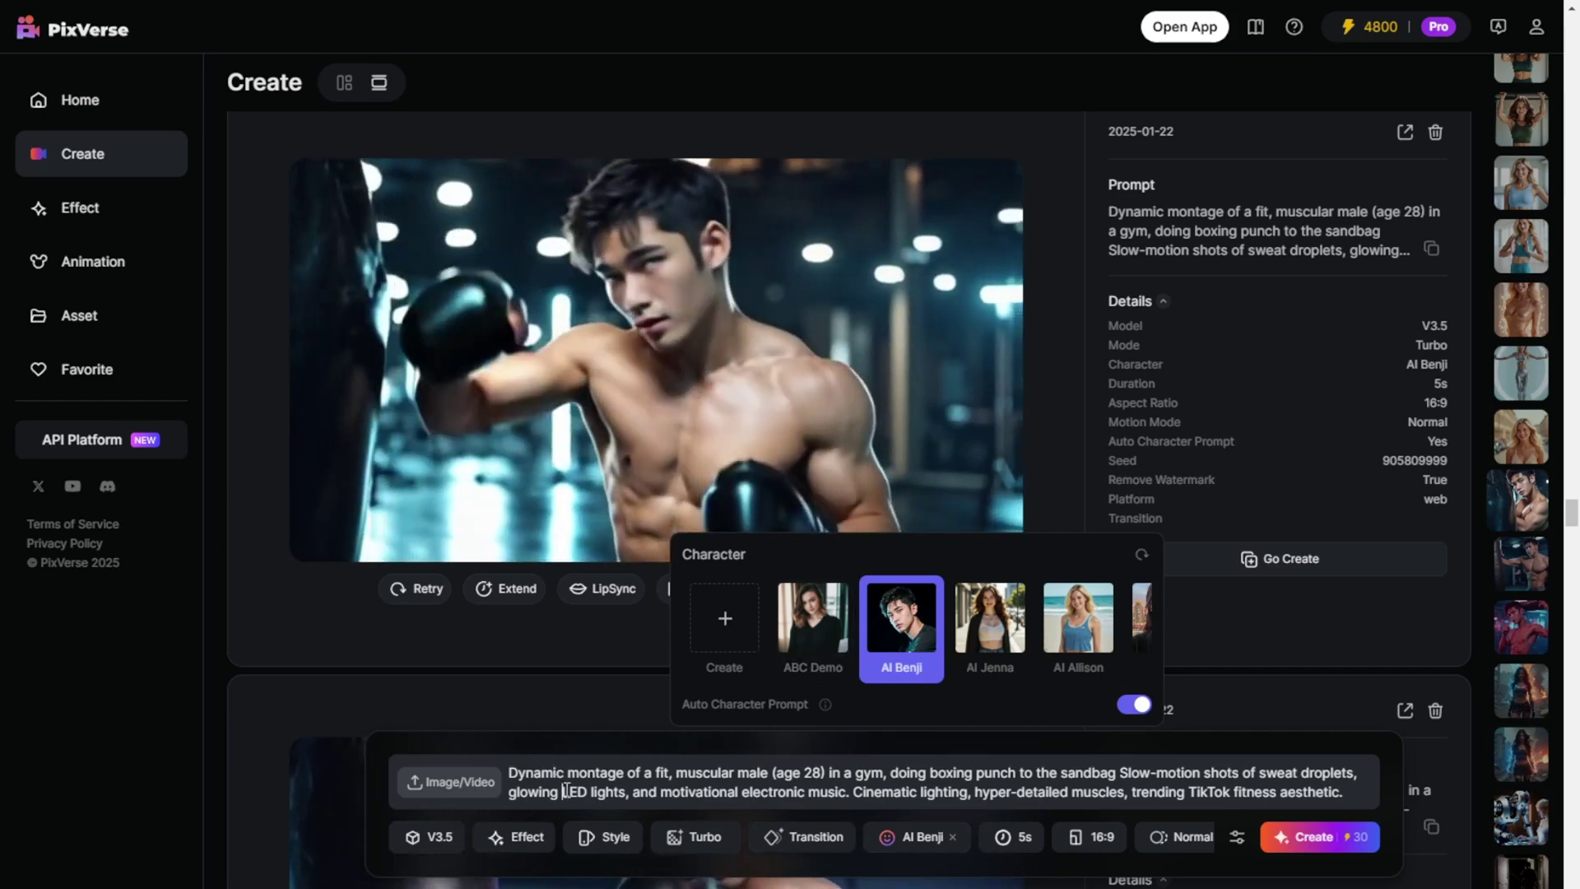
- Reuse the metallic yoga outfit video's prompt and settings, and set the aspect ratio to 16:9
{"action": "scroll", "coordinate": [564, 791], "scroll_direction": "up", "scroll_amount": 3}
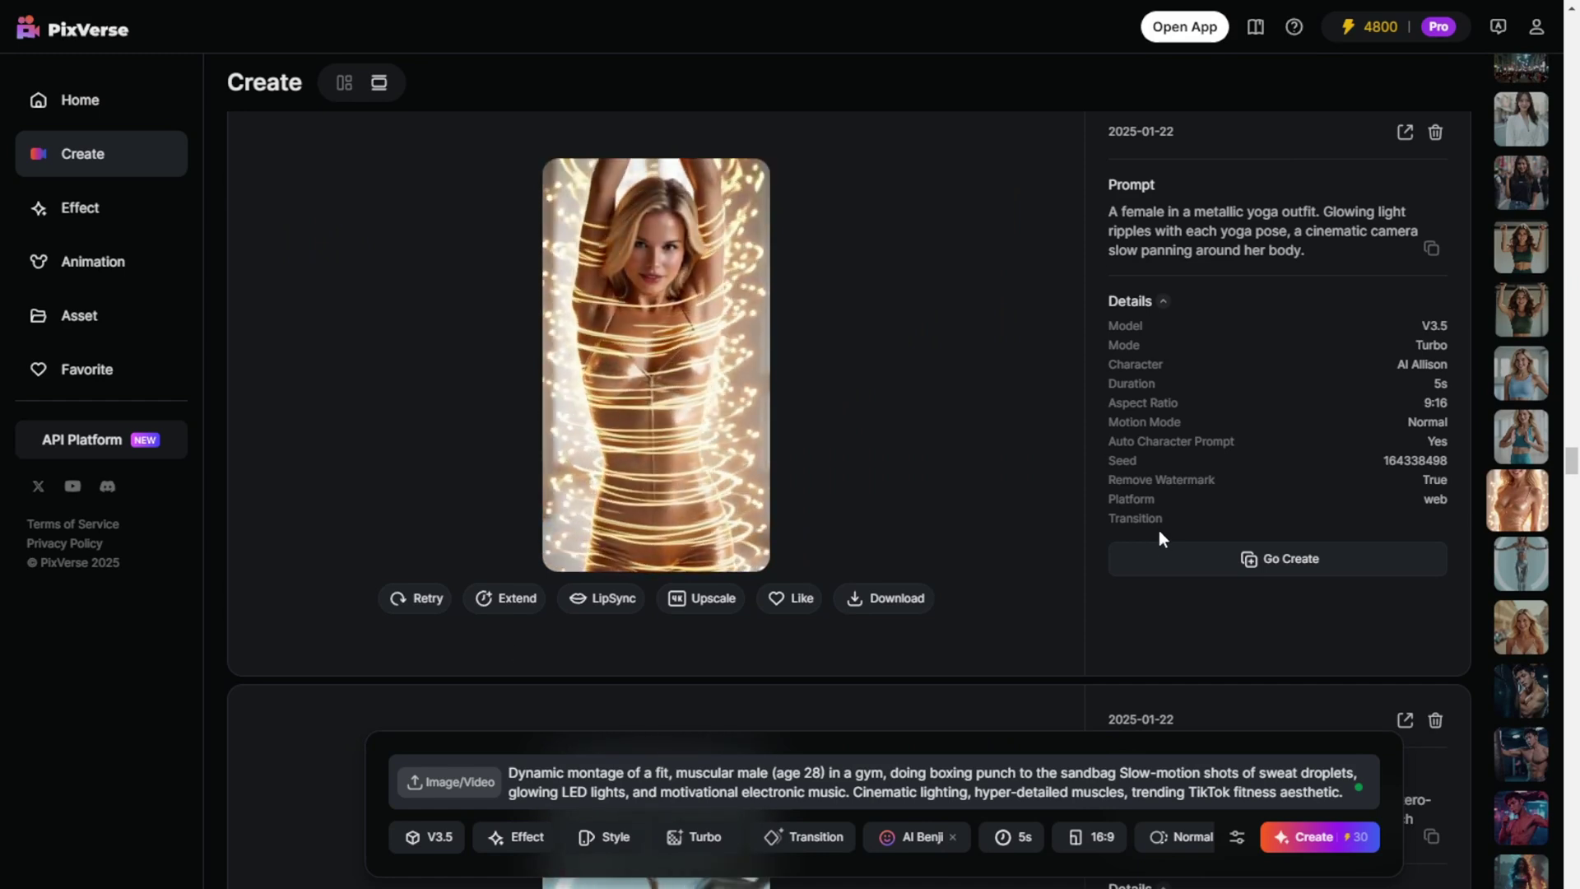
{"action": "left_click", "coordinate": [1231, 581]}
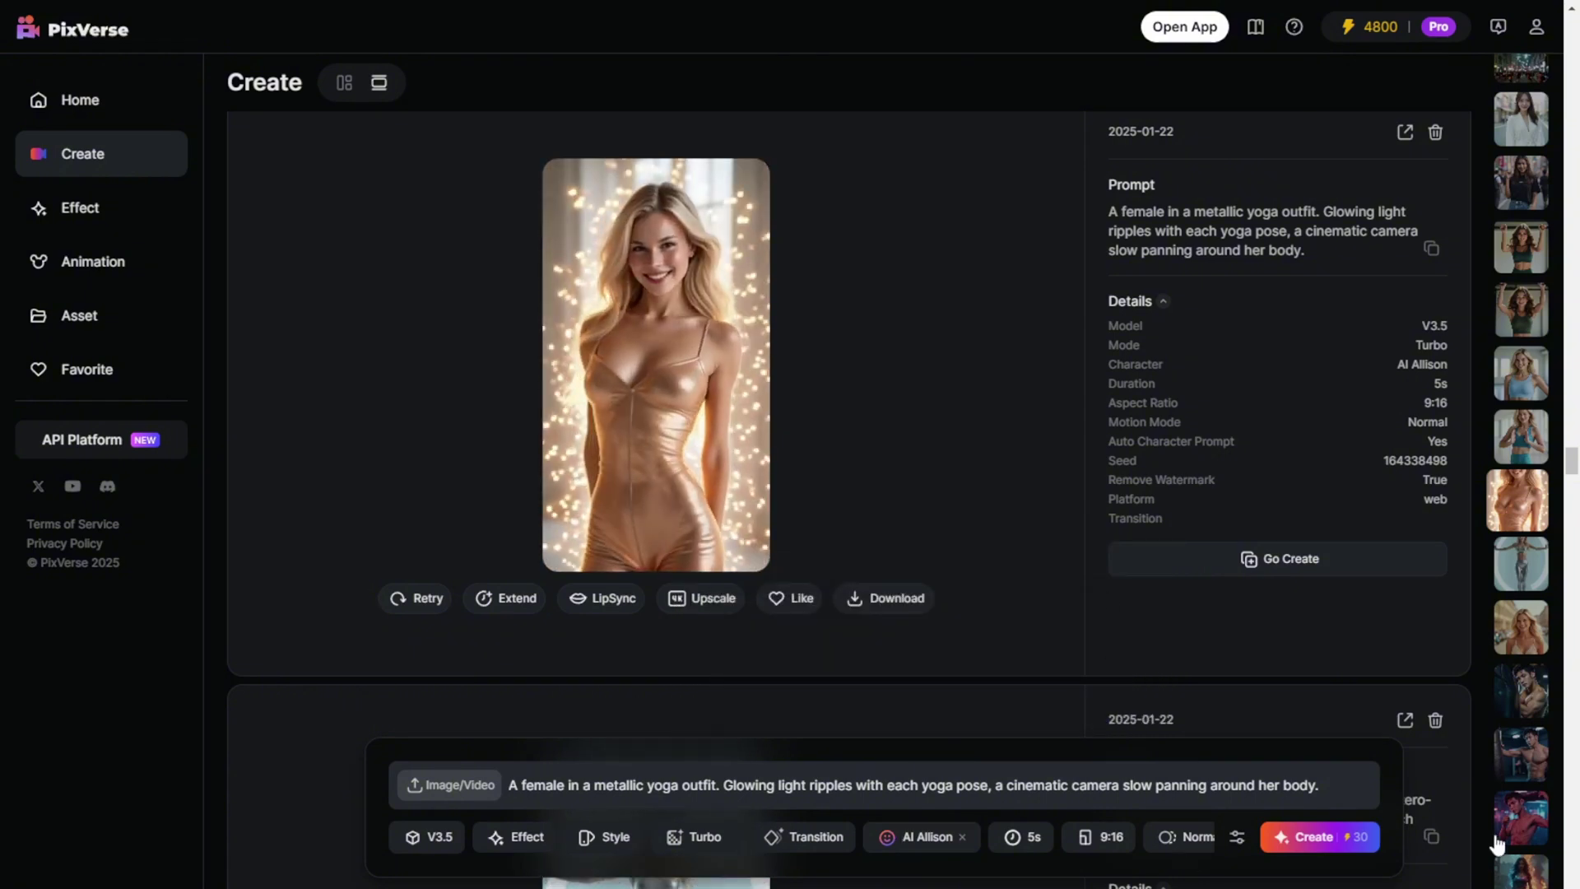
{"action": "scroll", "coordinate": [1540, 399], "scroll_direction": "down", "scroll_amount": 3}
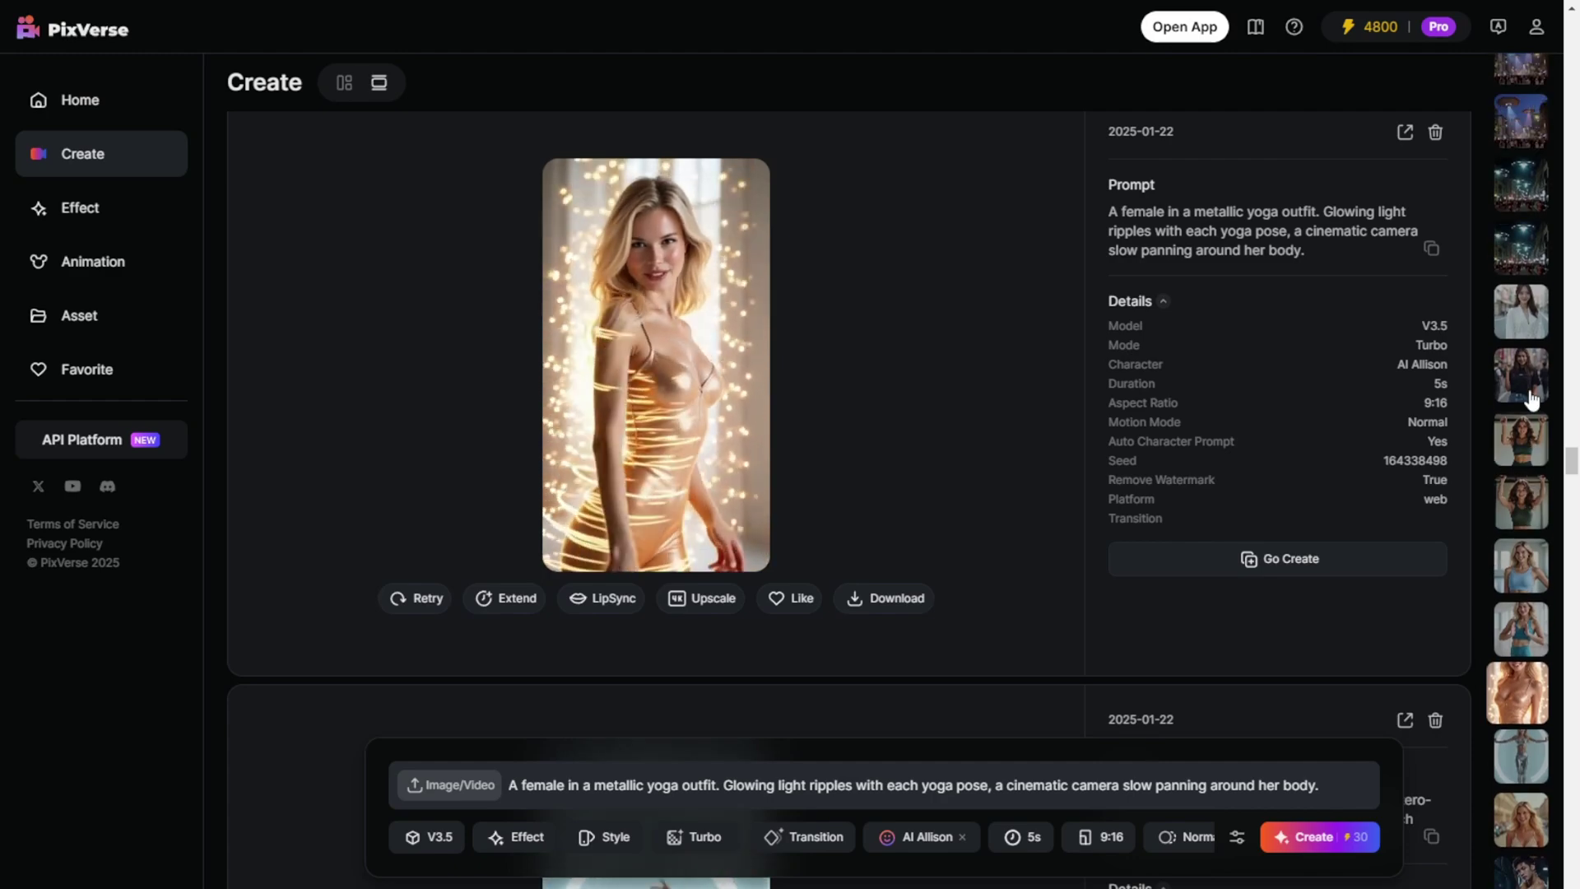
{"action": "left_click", "coordinate": [1541, 398]}
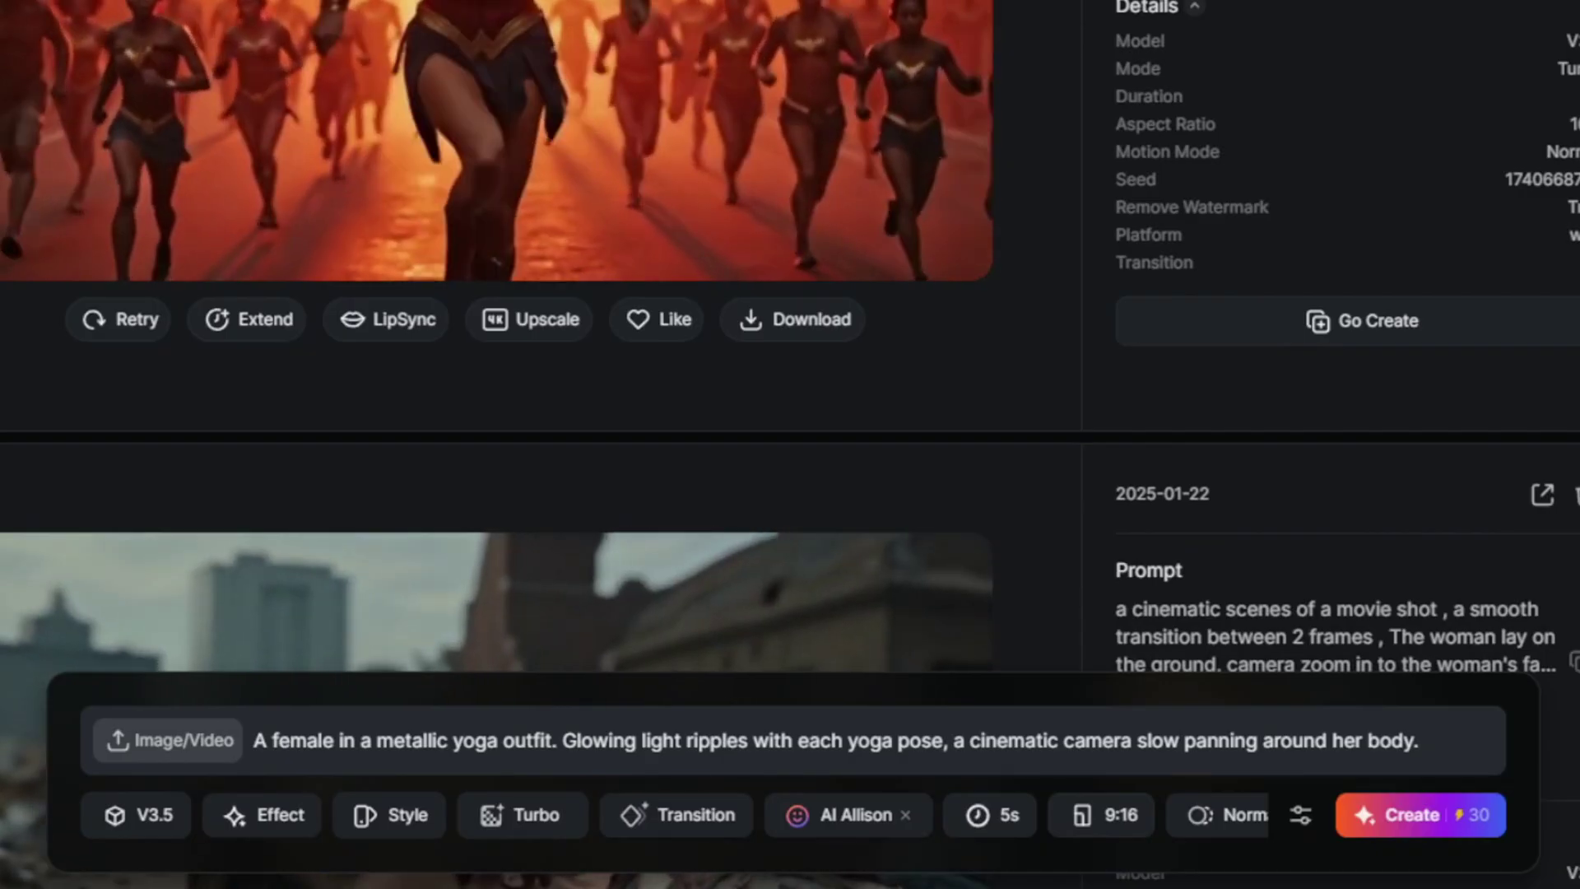
{"action": "mouse_move", "coordinate": [1094, 822]}
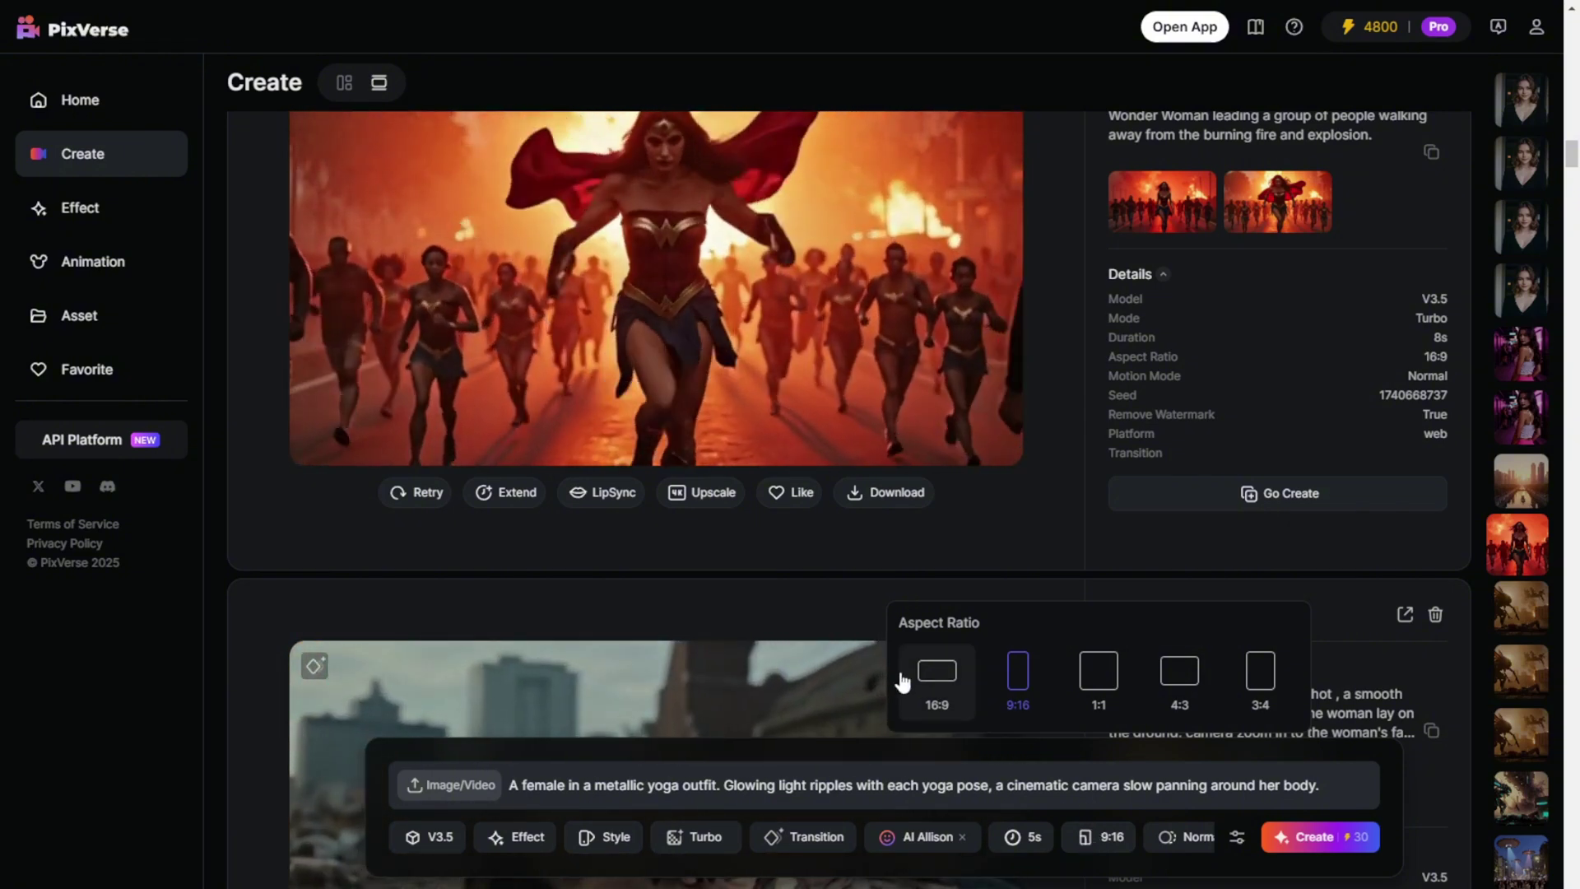
{"action": "left_click", "coordinate": [938, 675]}
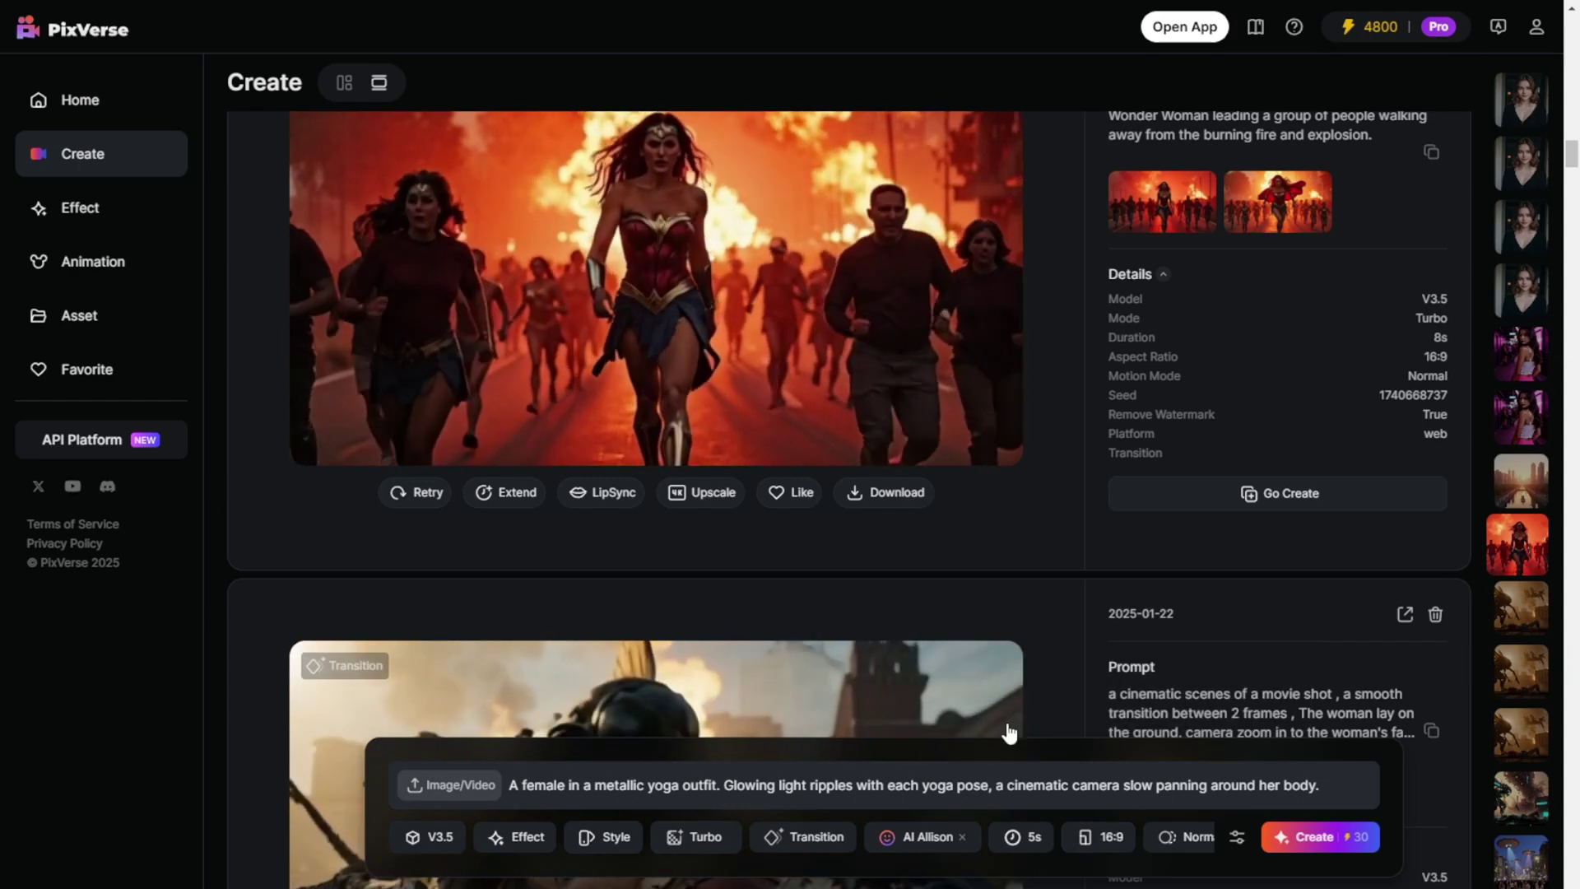
{"action": "left_click", "coordinate": [1098, 836]}
{"action": "left_click", "coordinate": [938, 708]}
- Load the Wonder Woman transition's frames and prompt into Transition Mode, and leave that mode again
{"action": "scroll", "coordinate": [1188, 450], "scroll_direction": "up", "scroll_amount": 2}
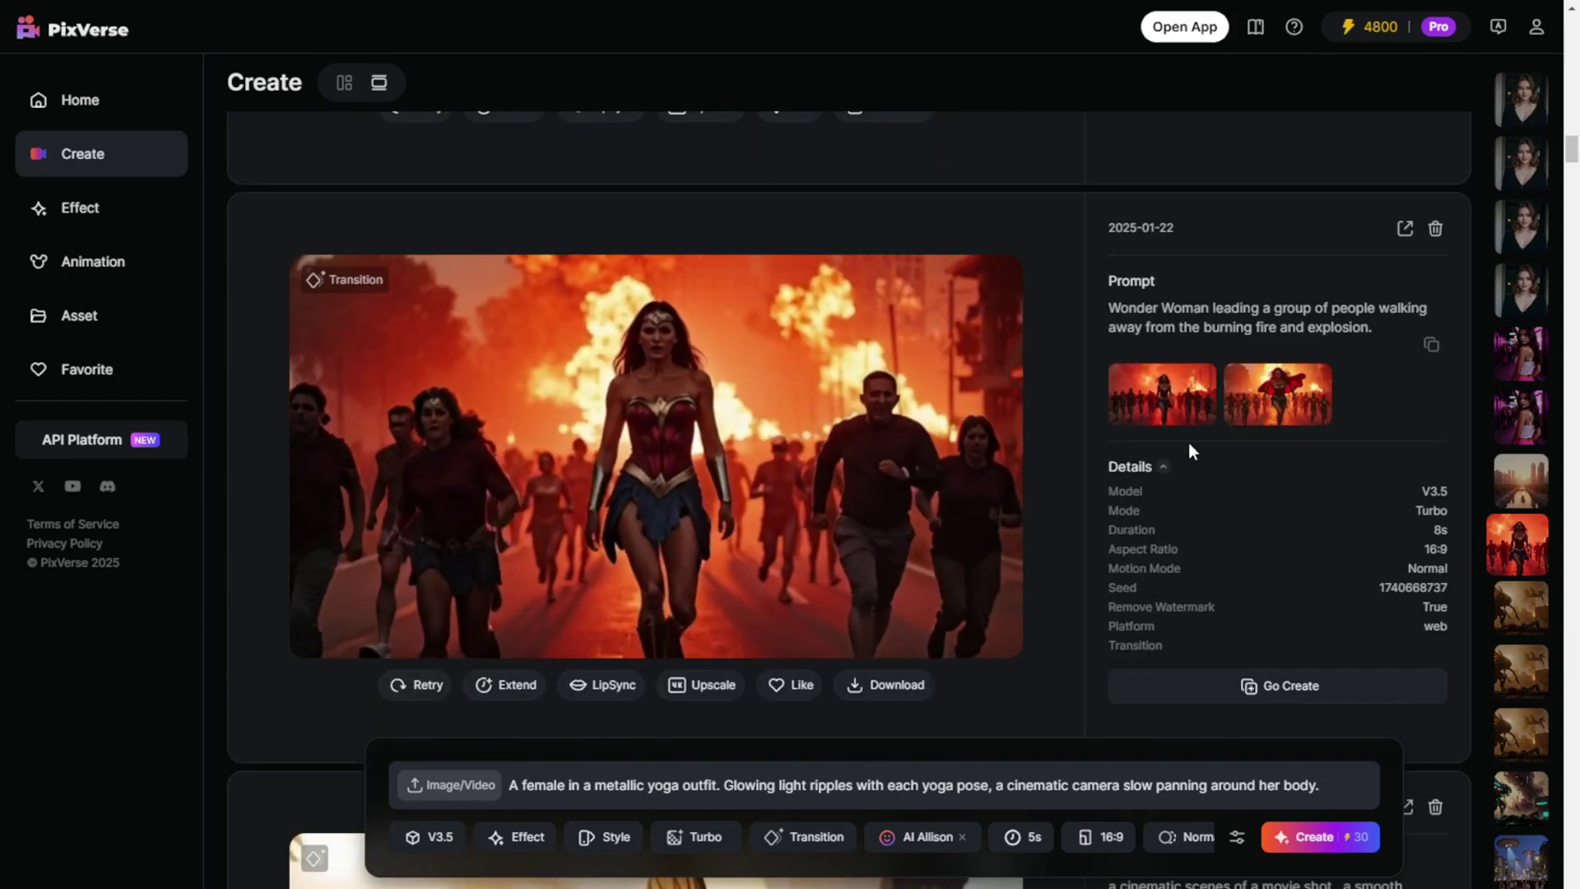
{"action": "left_click", "coordinate": [1244, 684]}
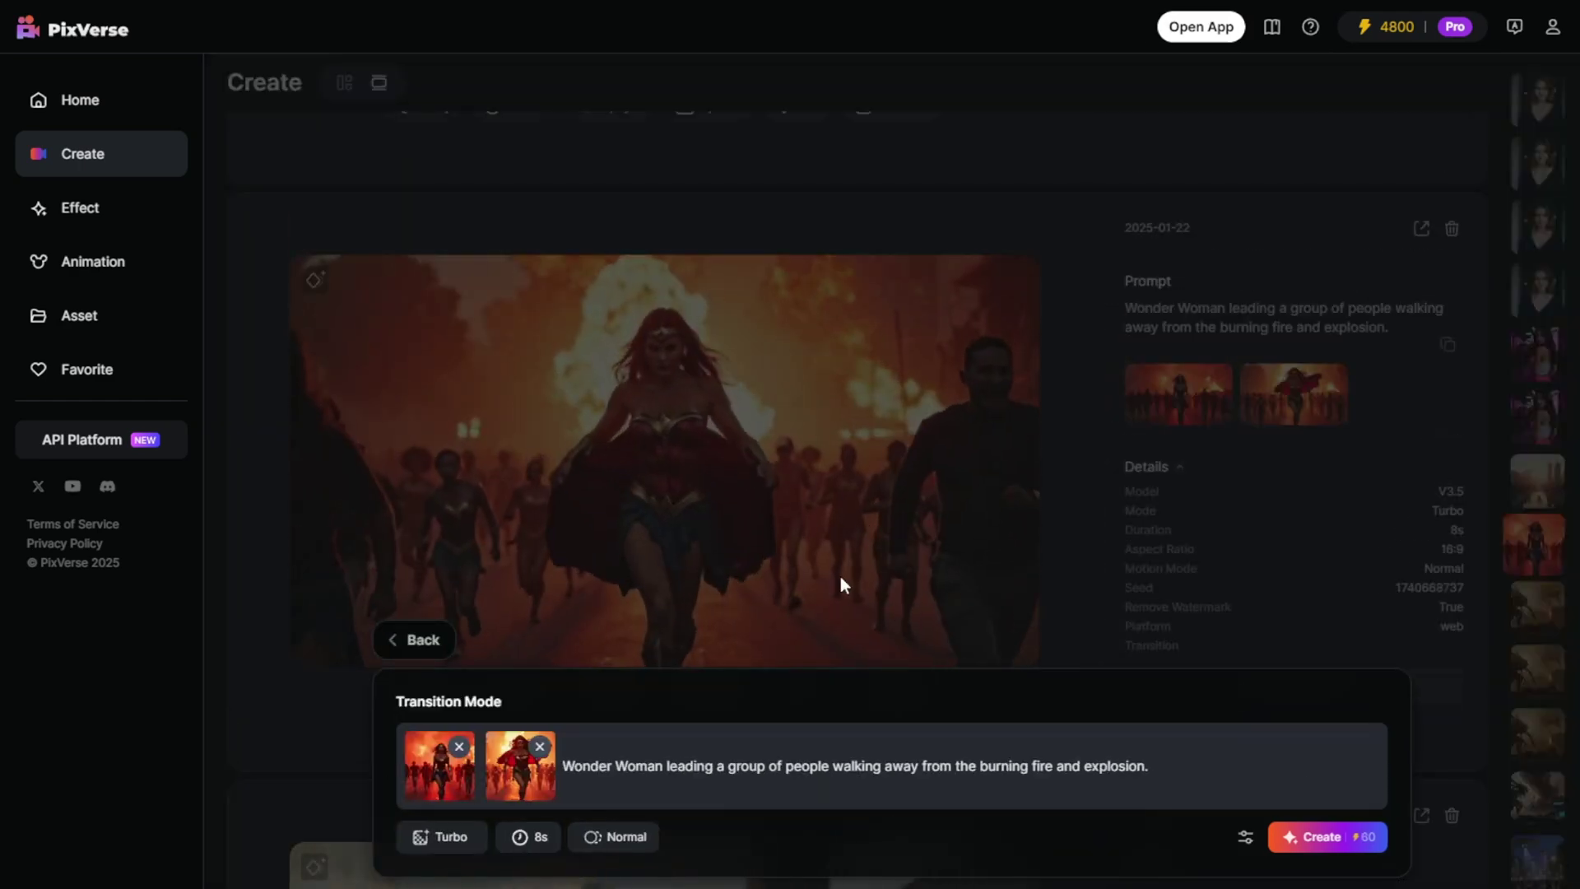
{"action": "left_click", "coordinate": [650, 556]}
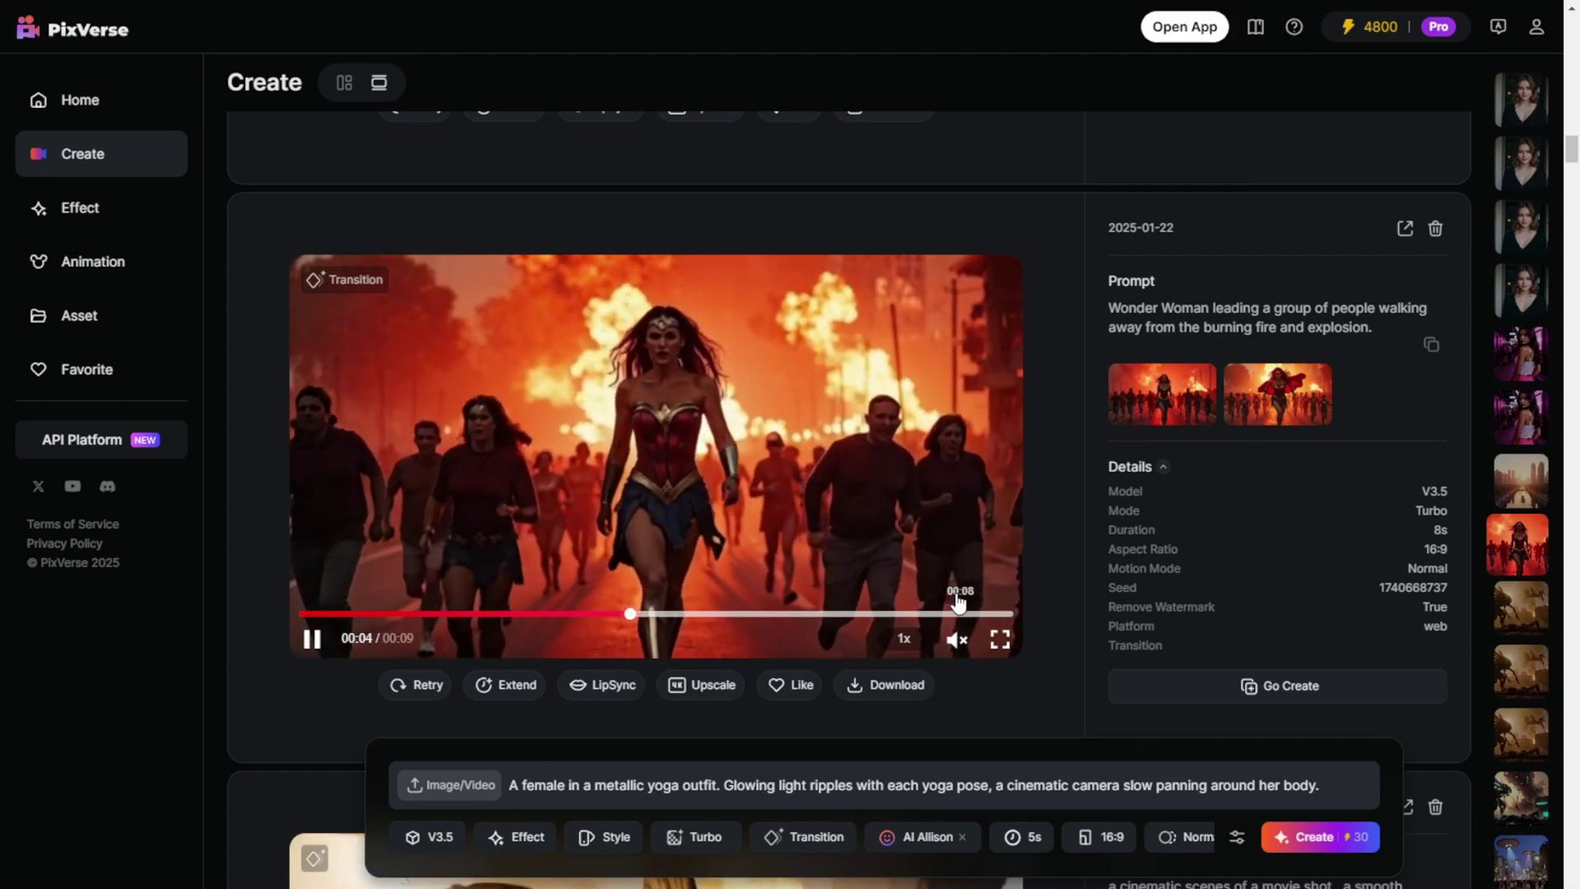
- Reuse the reference image, prompt and settings of the disco club video whose prompt says "The lady is walking into the hallway."
{"action": "scroll", "coordinate": [1173, 398], "scroll_direction": "down", "scroll_amount": 5}
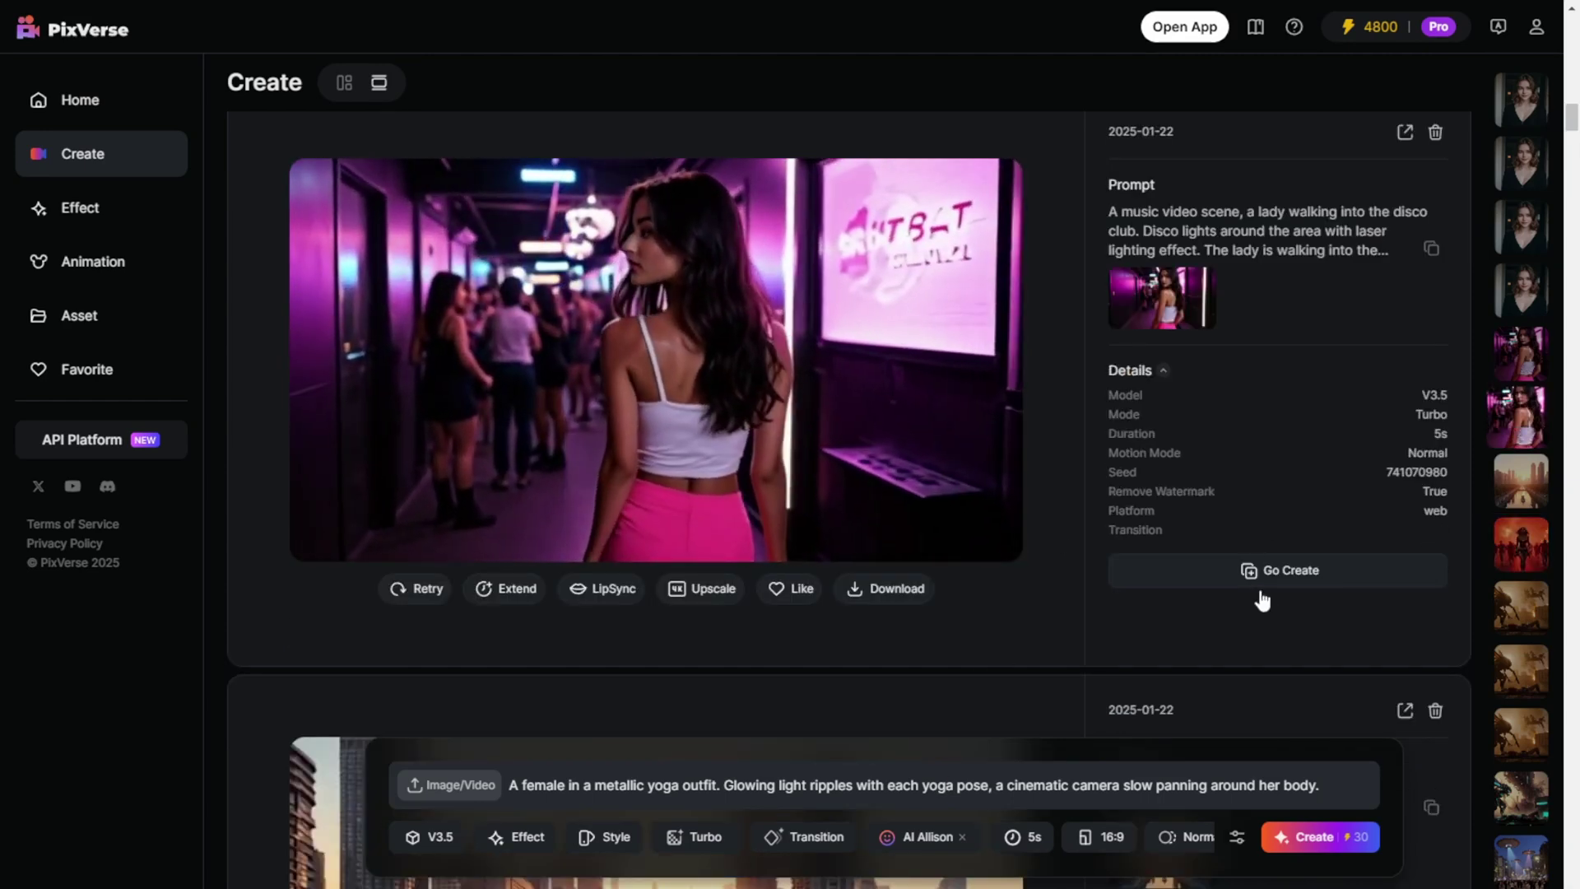
{"action": "left_click", "coordinate": [1268, 583]}
{"action": "scroll", "coordinate": [942, 638], "scroll_direction": "down", "scroll_amount": 3}
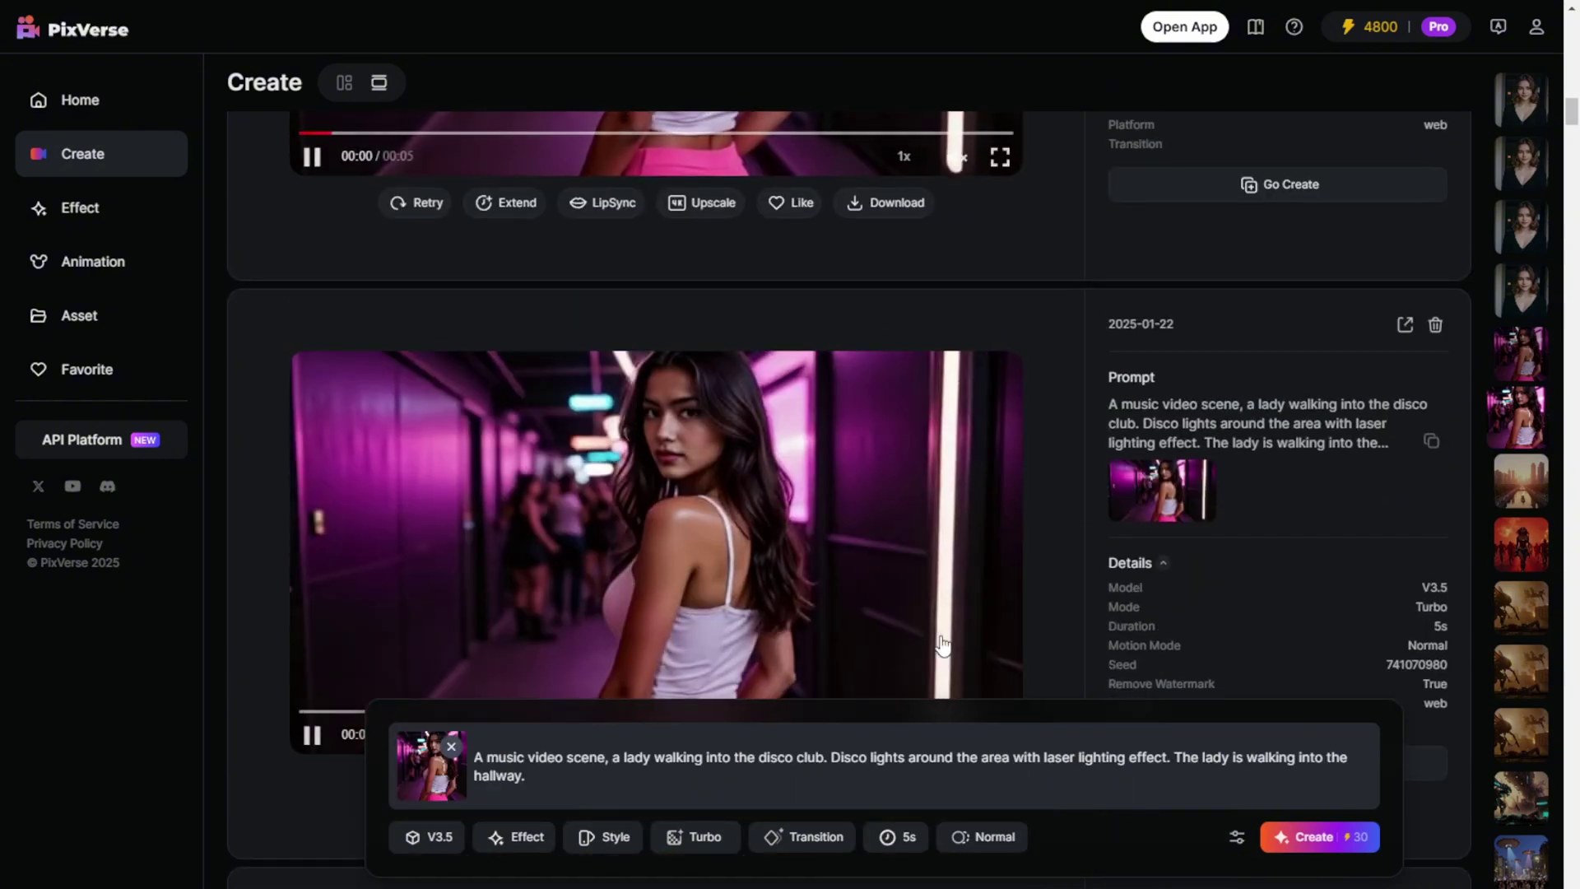
- Review the disco club video, its playback speed options and its enlarged reference image
{"action": "scroll", "coordinate": [943, 644], "scroll_direction": "down", "scroll_amount": 1}
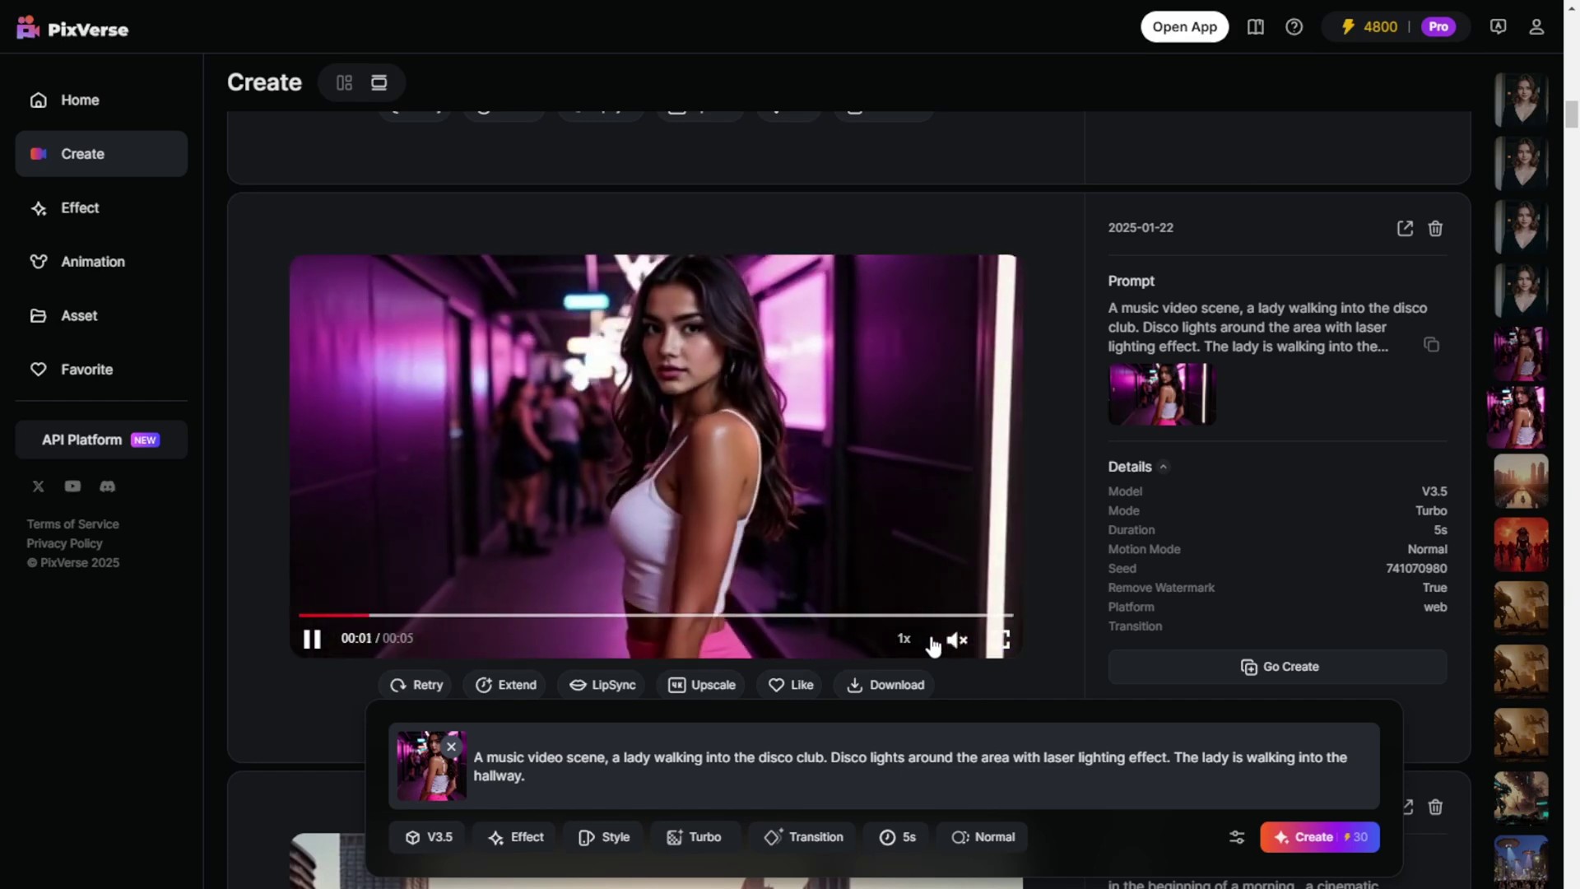
{"action": "left_click", "coordinate": [900, 642]}
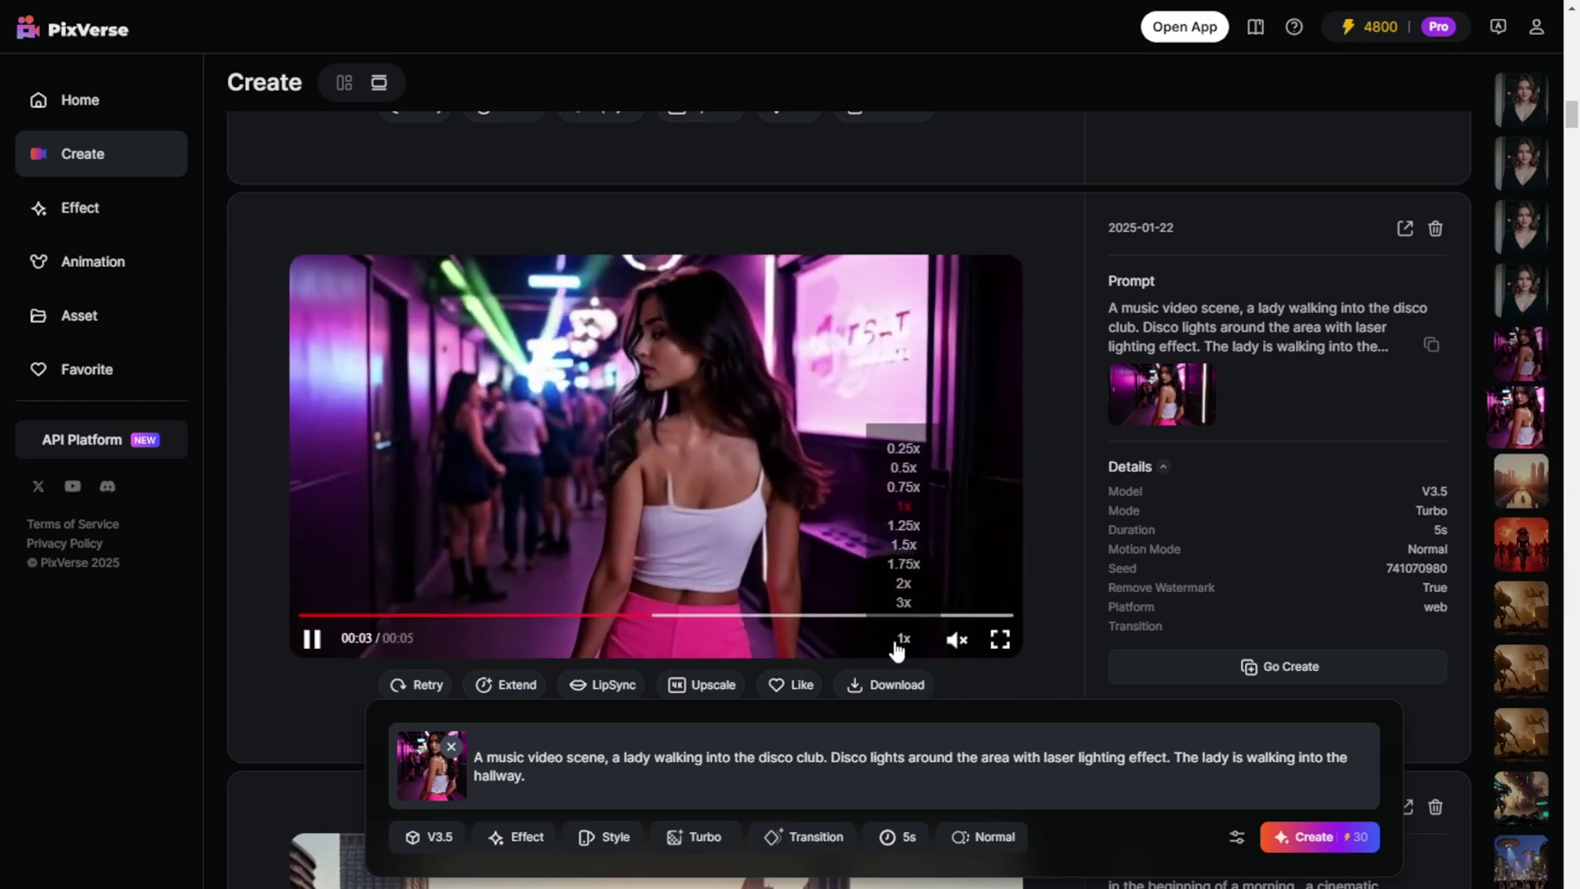
{"action": "left_click", "coordinate": [424, 765]}
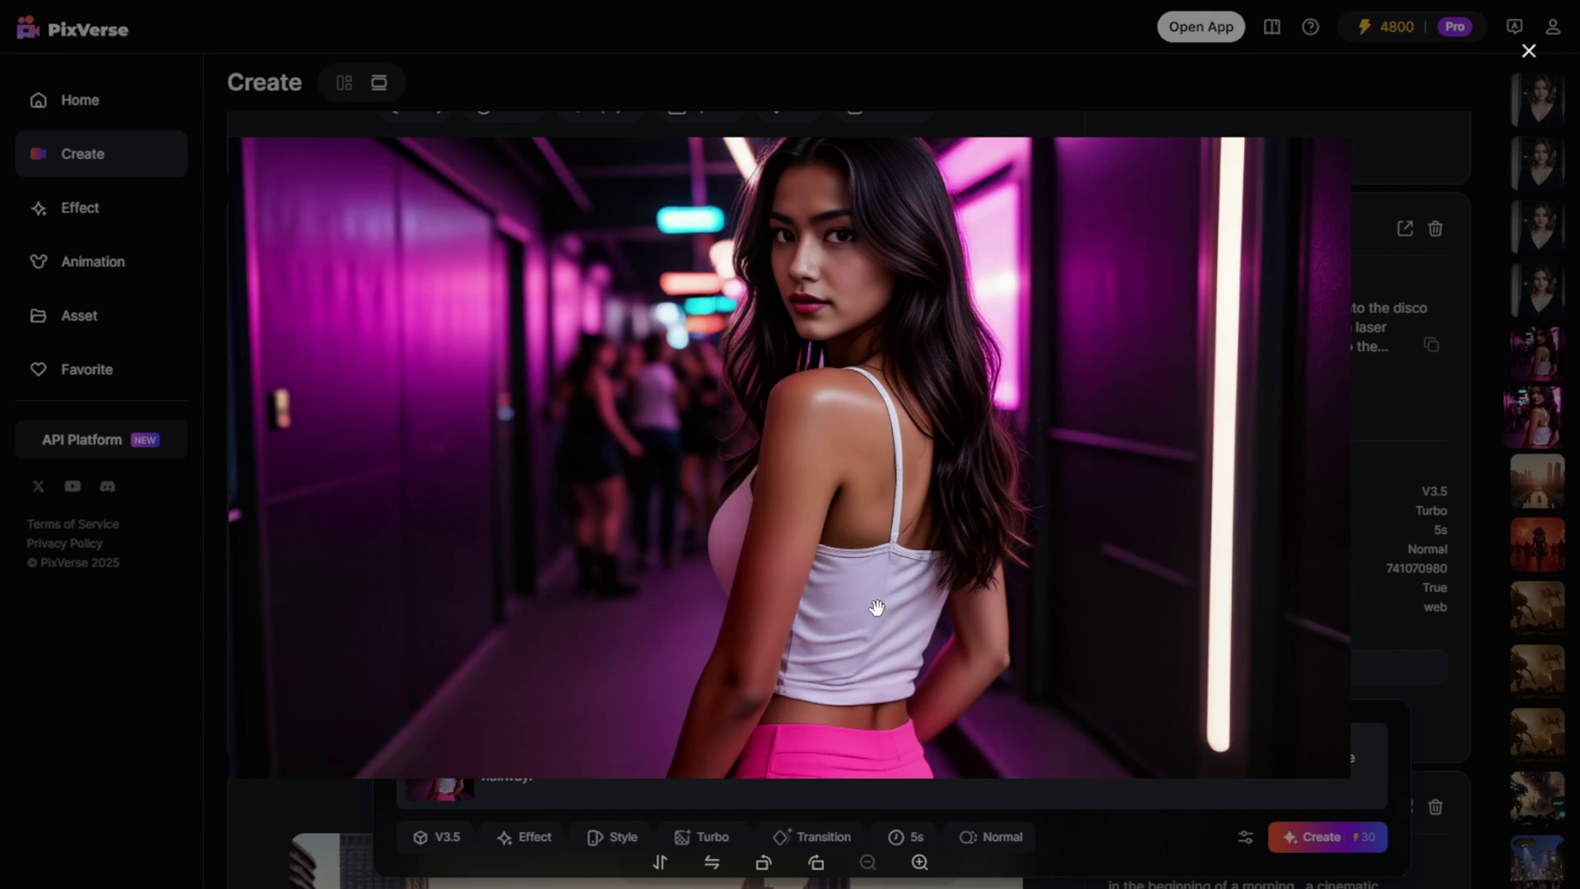
{"action": "left_click", "coordinate": [1067, 830]}
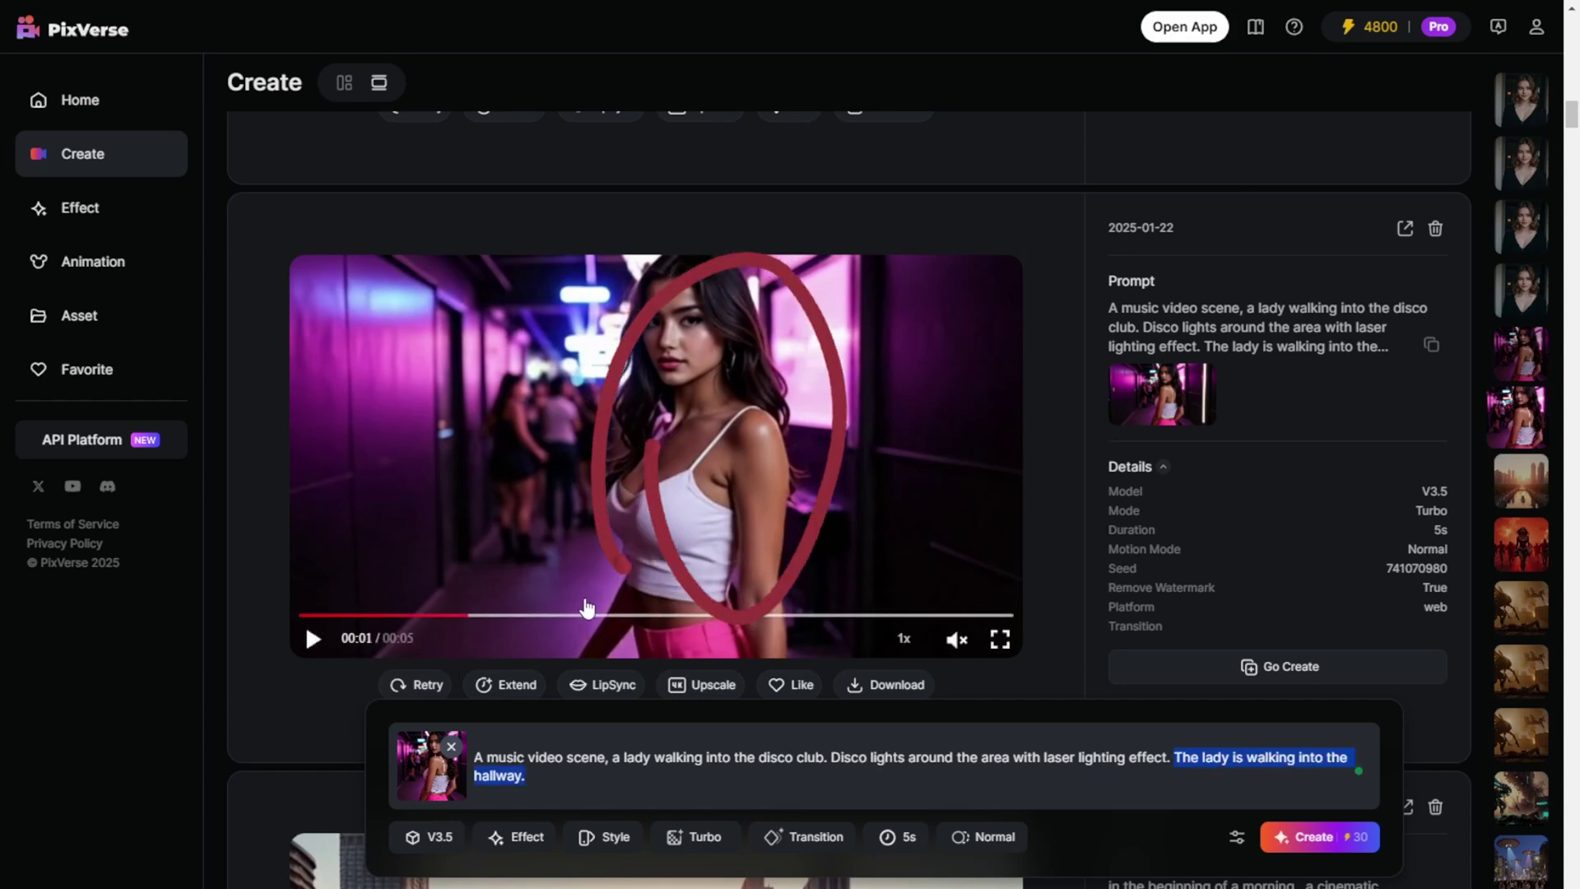
{"action": "left_click", "coordinate": [584, 610]}
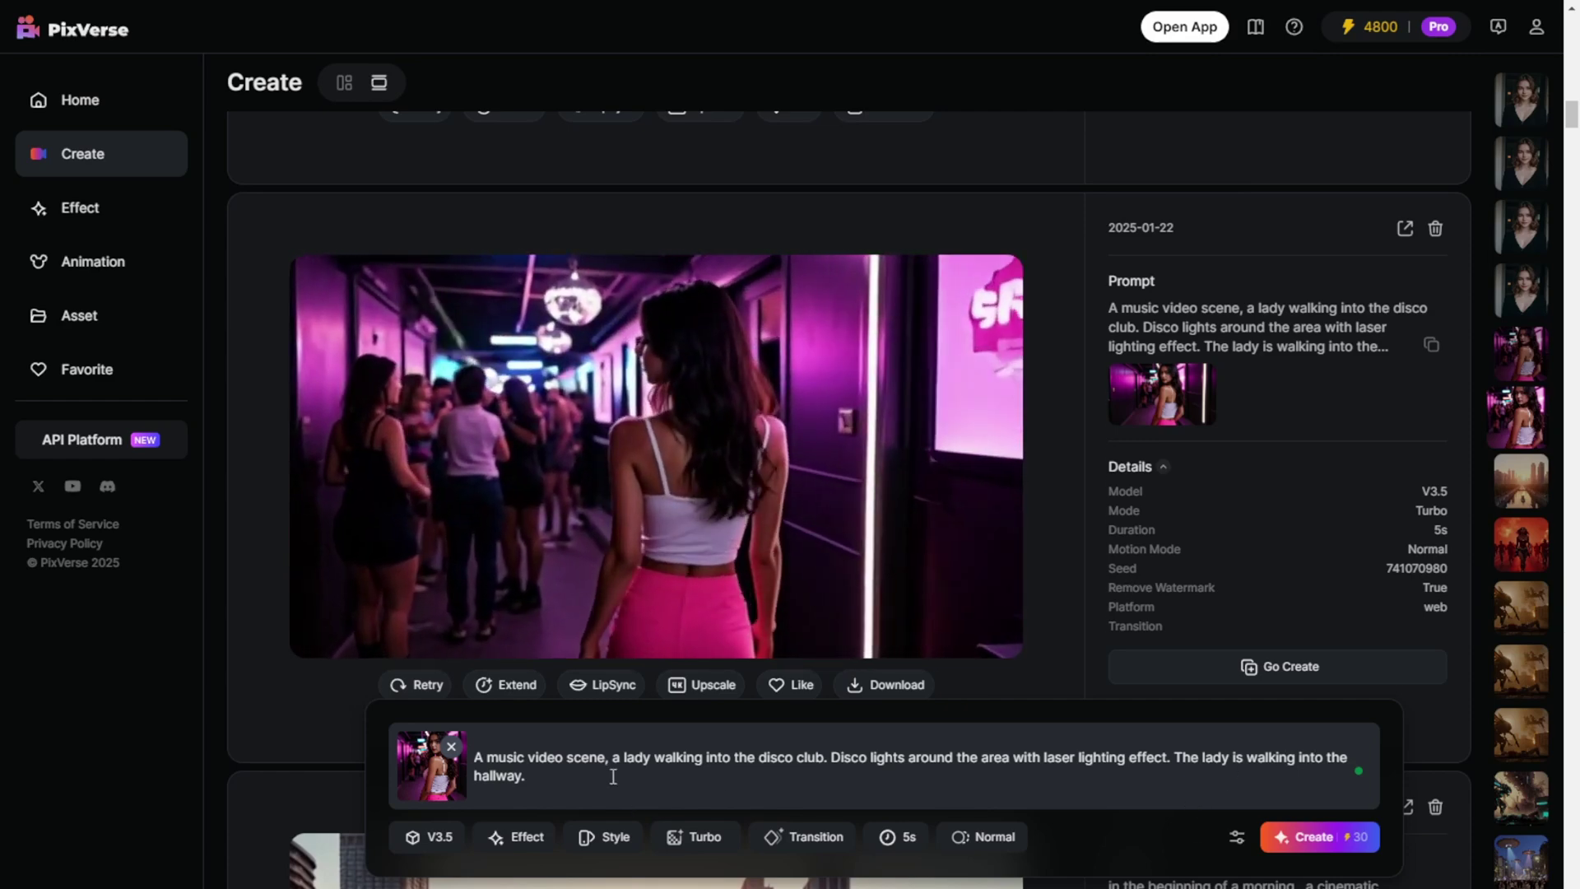
- Examine the prompt's sentences about the lady walking and the laser lighting against the disco video and its reference image
{"action": "left_click_drag", "start_coordinate": [613, 775], "coordinate": [1174, 757]}
{"action": "left_click", "coordinate": [908, 757]}
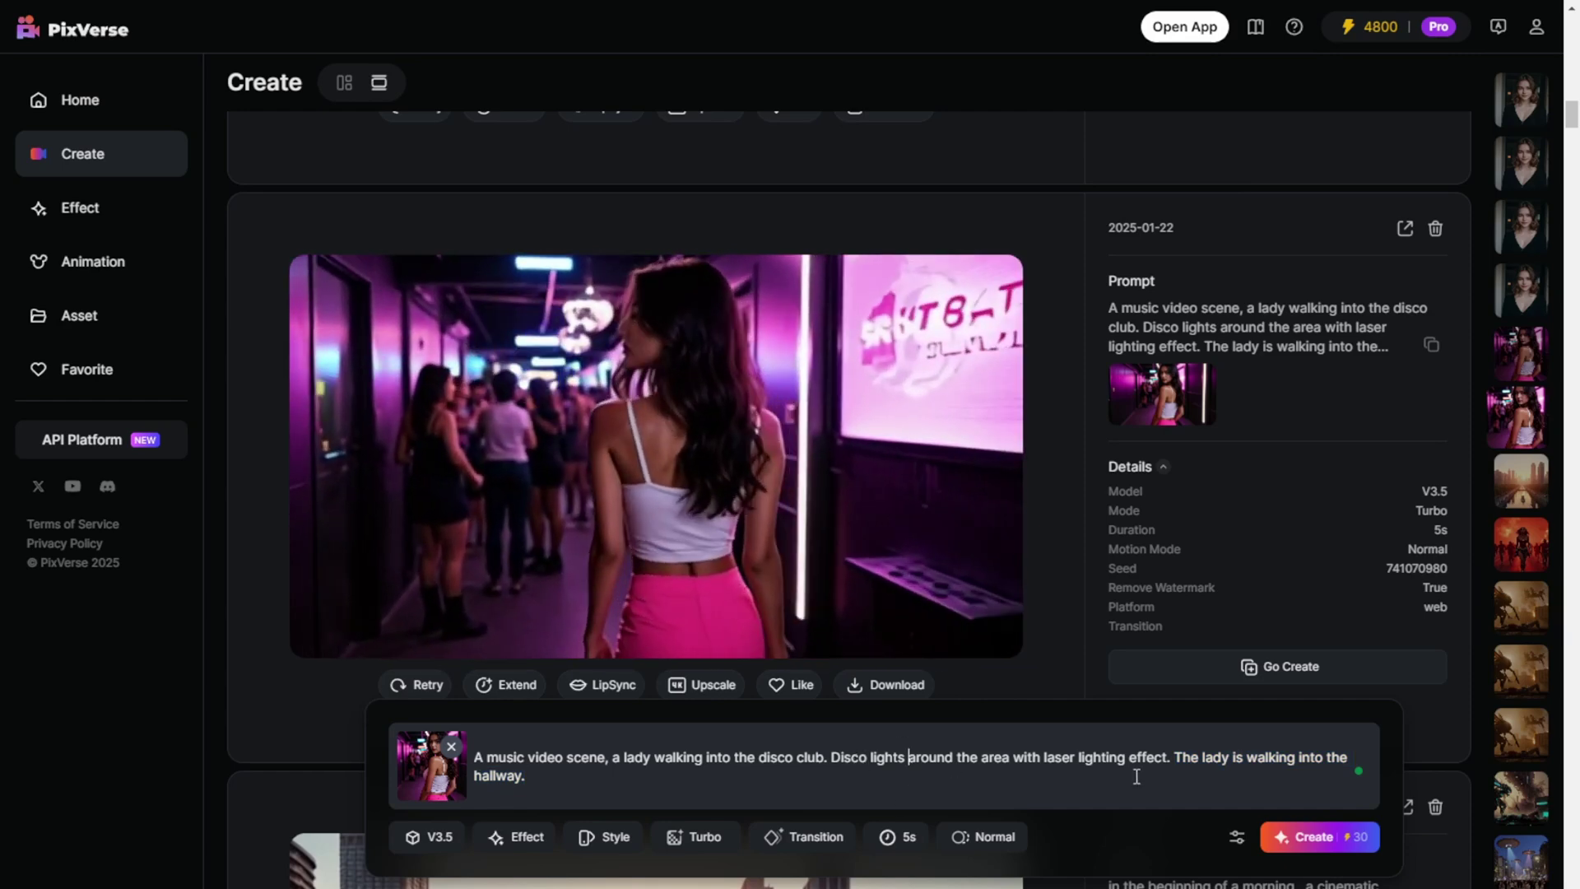
{"action": "left_click_drag", "start_coordinate": [1170, 757], "coordinate": [894, 758]}
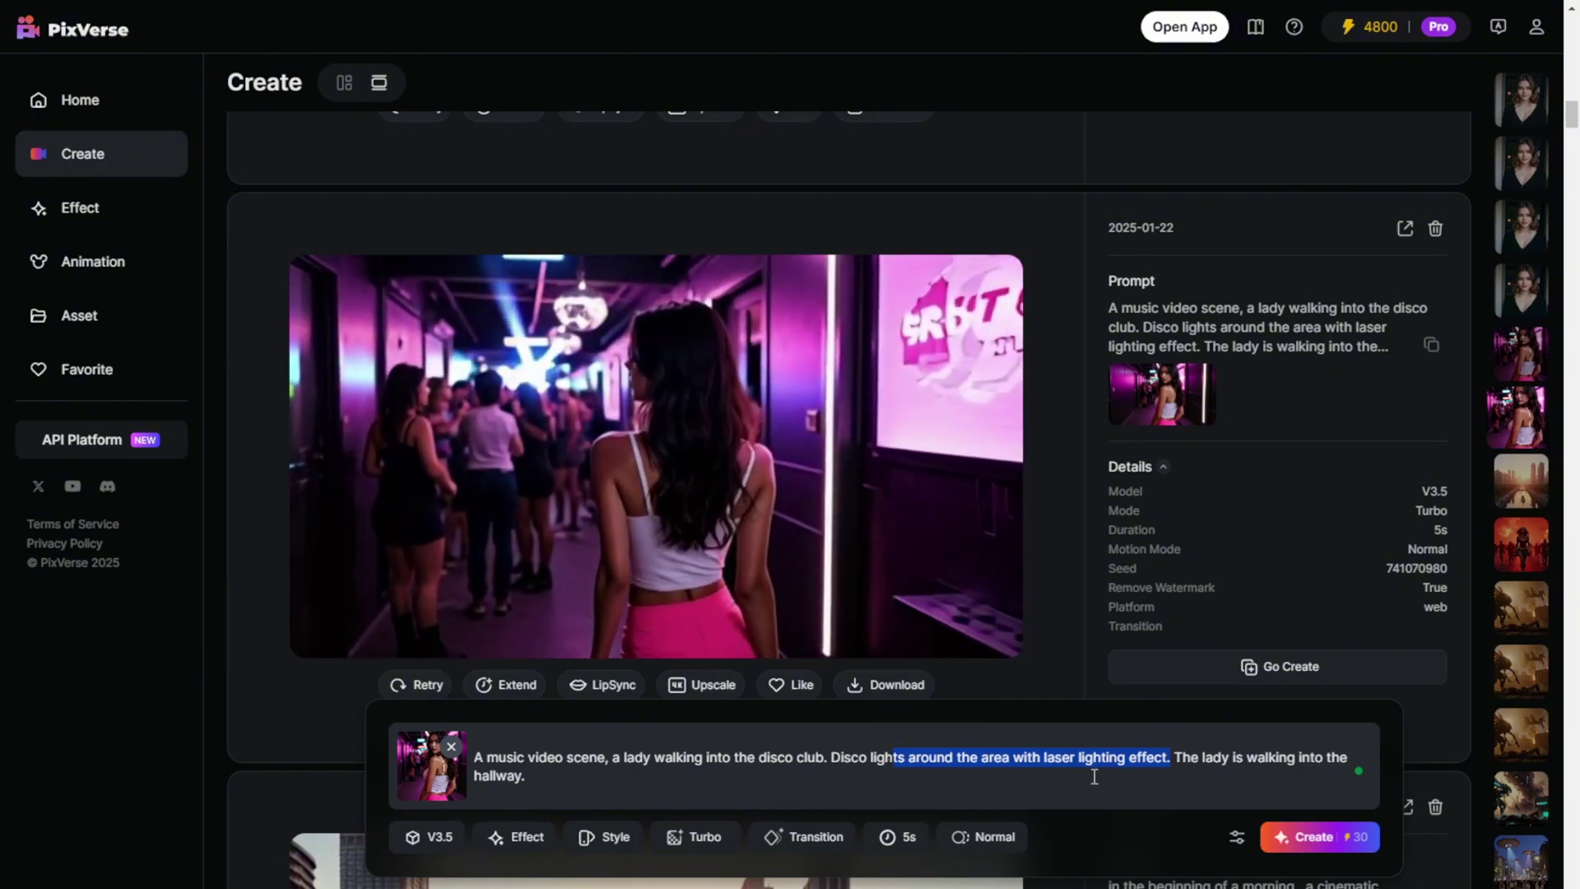
{"action": "mouse_move", "coordinate": [470, 373]}
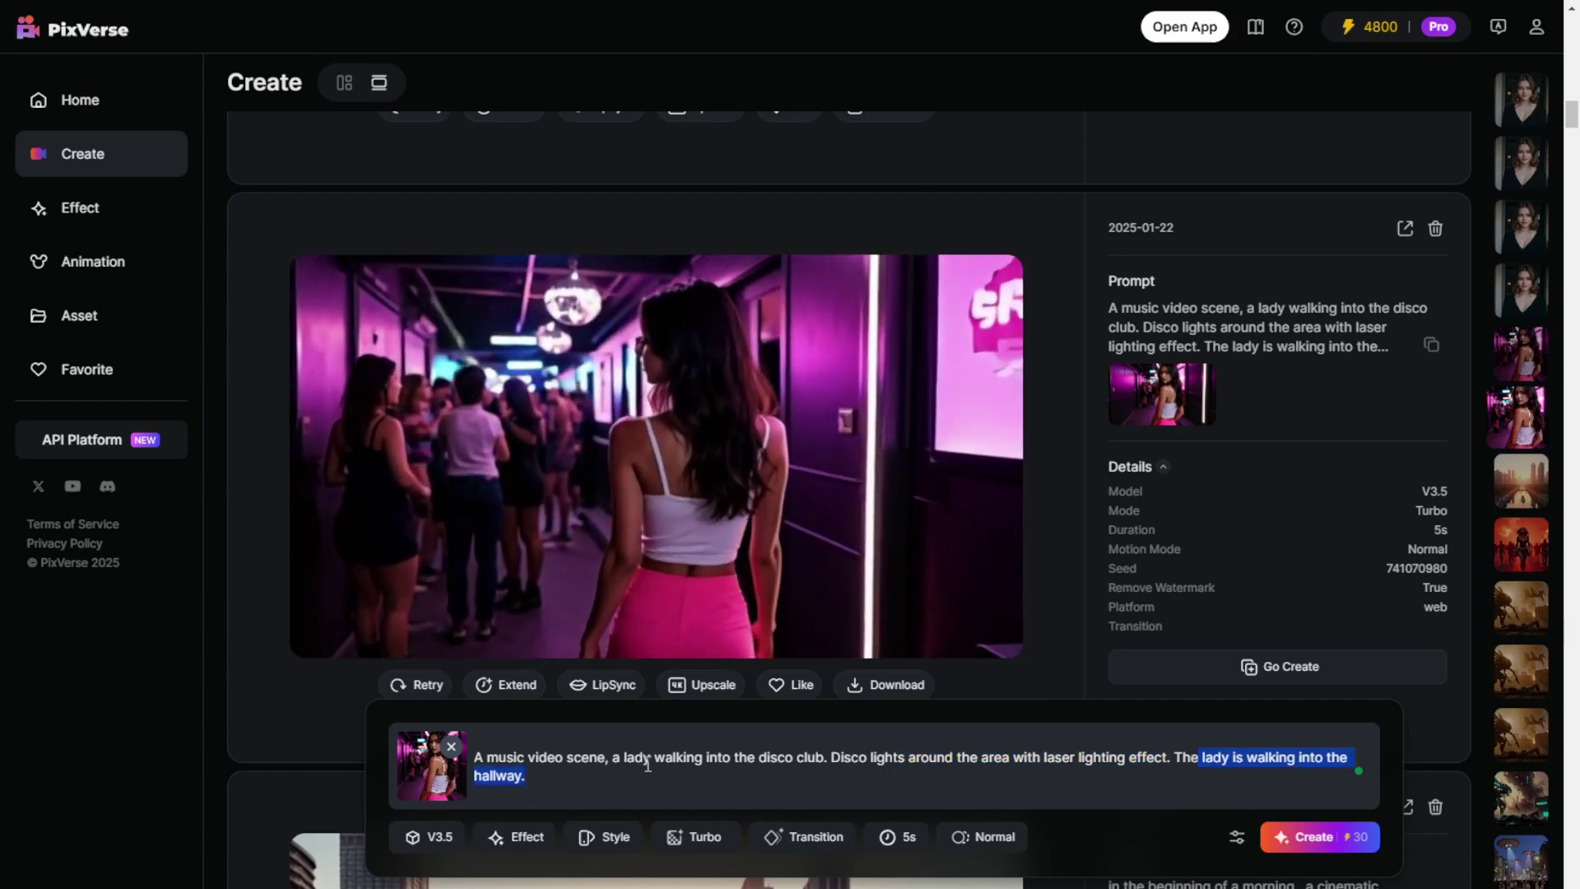
{"action": "mouse_move", "coordinate": [671, 494]}
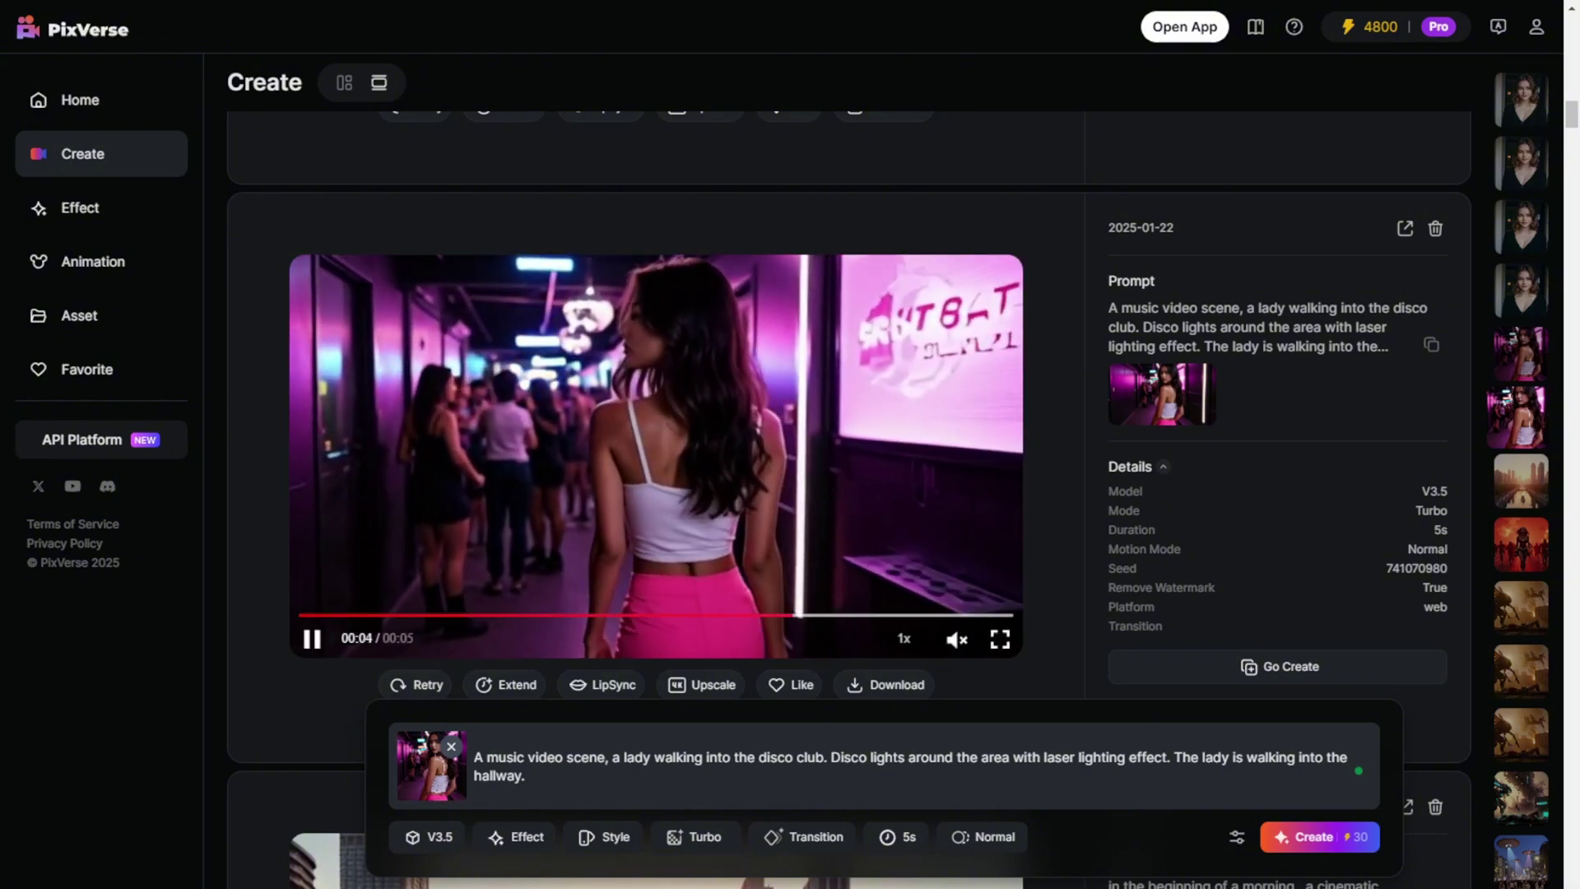
{"action": "left_click", "coordinate": [758, 529]}
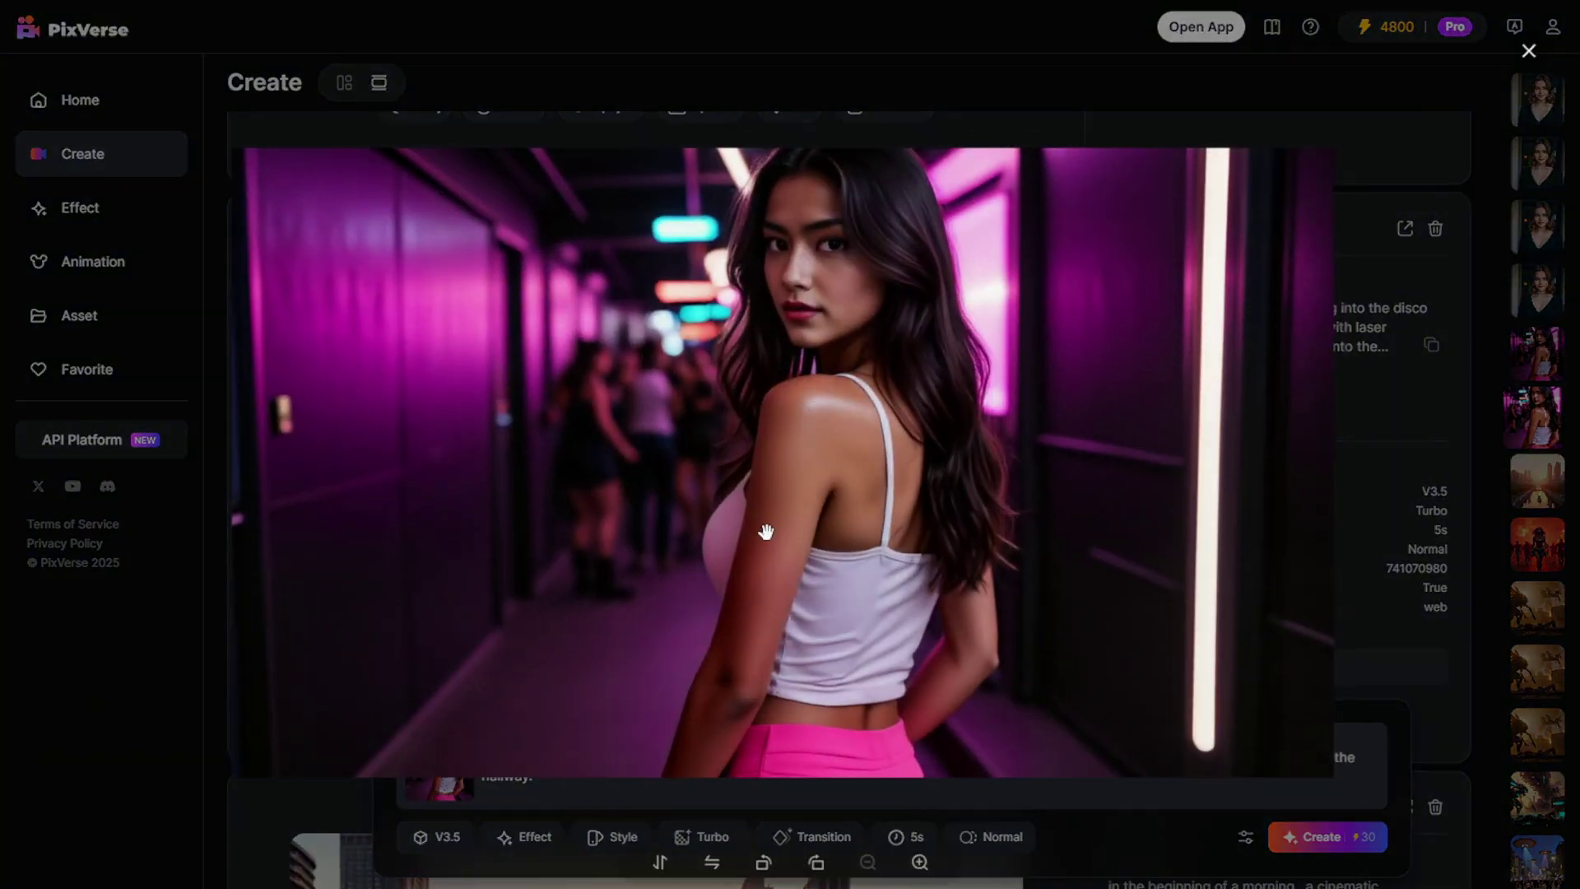
{"action": "key", "text": "Escape"}
- Reuse the image, prompt and settings of the other disco video, whose prompt reads "The lady turn back and walking into the hallway."
{"action": "scroll", "coordinate": [1126, 703], "scroll_direction": "up", "scroll_amount": 3}
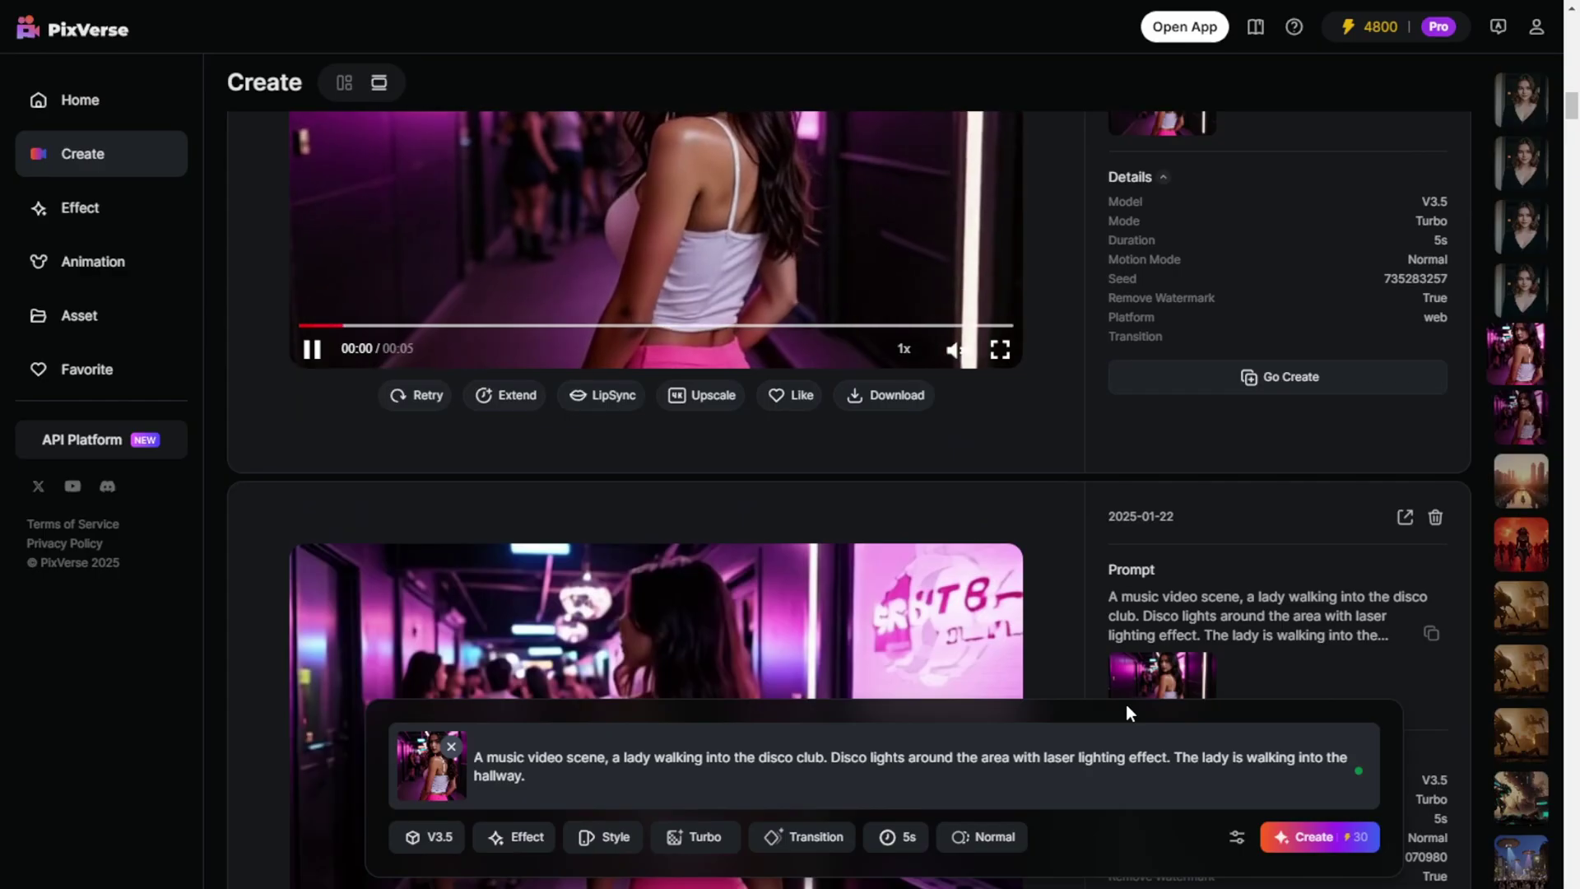
{"action": "scroll", "coordinate": [1048, 664], "scroll_direction": "up", "scroll_amount": 2}
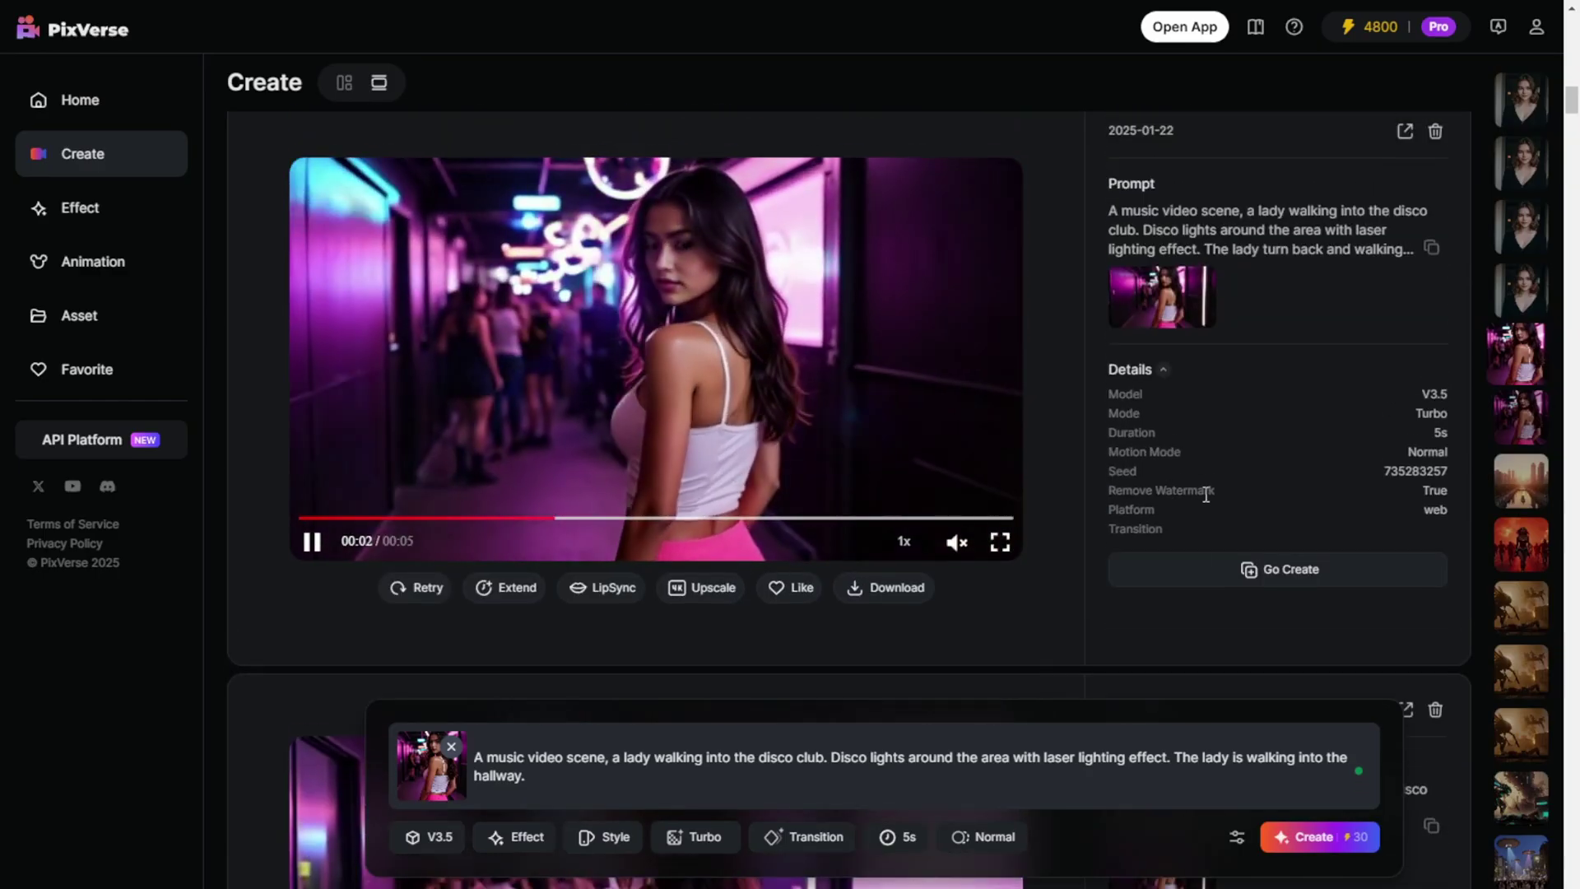
{"action": "left_click", "coordinate": [1193, 581]}
{"action": "scroll", "coordinate": [1126, 655], "scroll_direction": "down", "scroll_amount": 6}
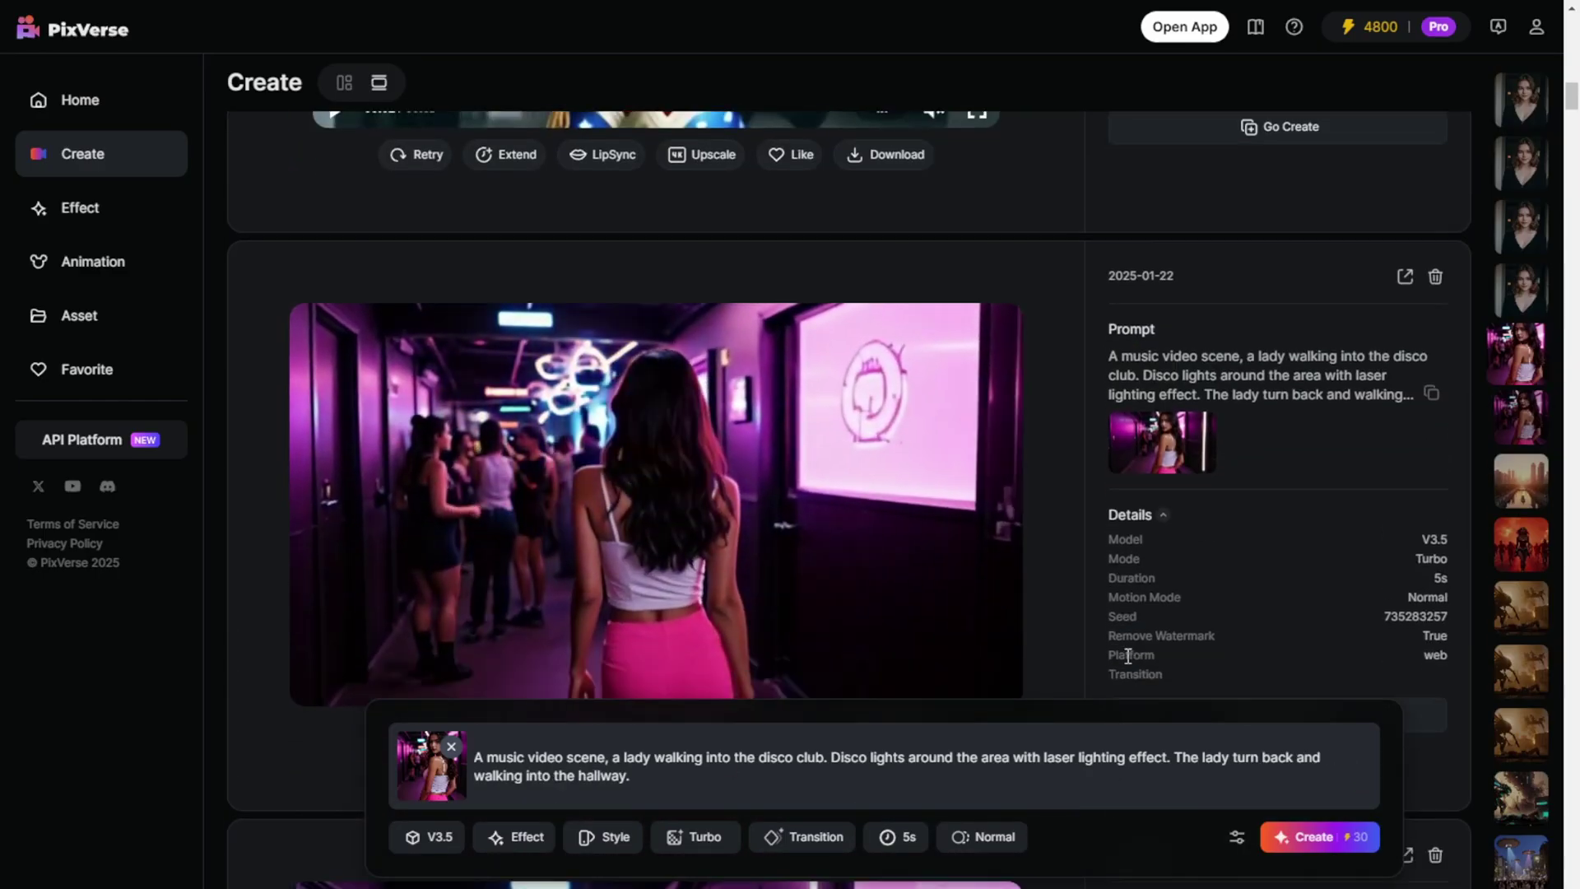
{"action": "scroll", "coordinate": [1125, 655], "scroll_direction": "up", "scroll_amount": 1}
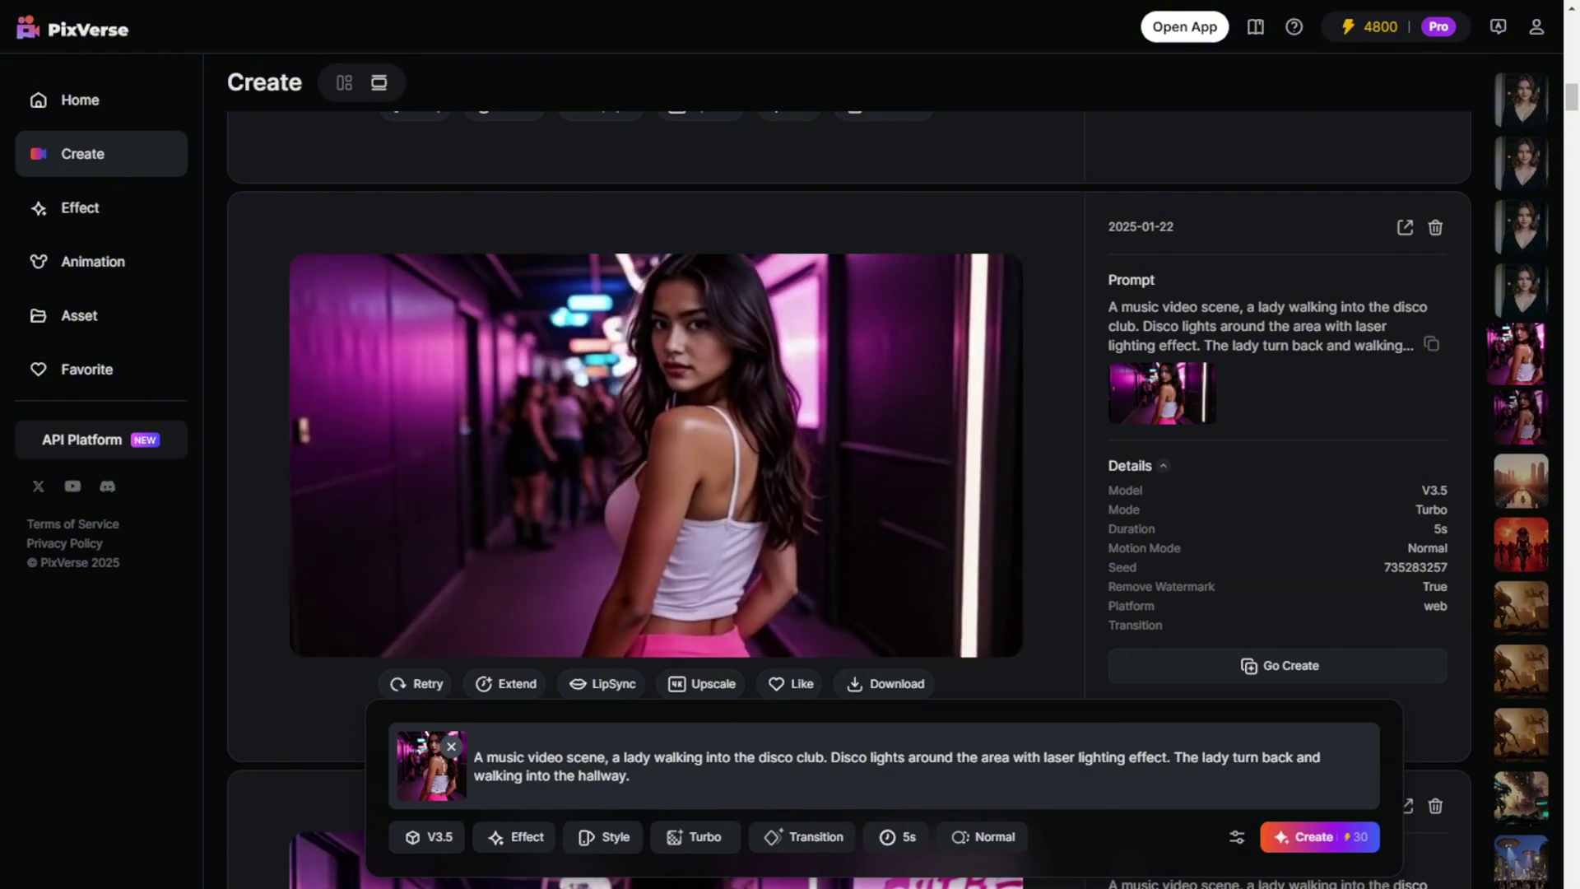
- Examine the turn-back video's reference image and the prompt sentence describing the lady turning back
{"action": "left_click", "coordinate": [944, 338]}
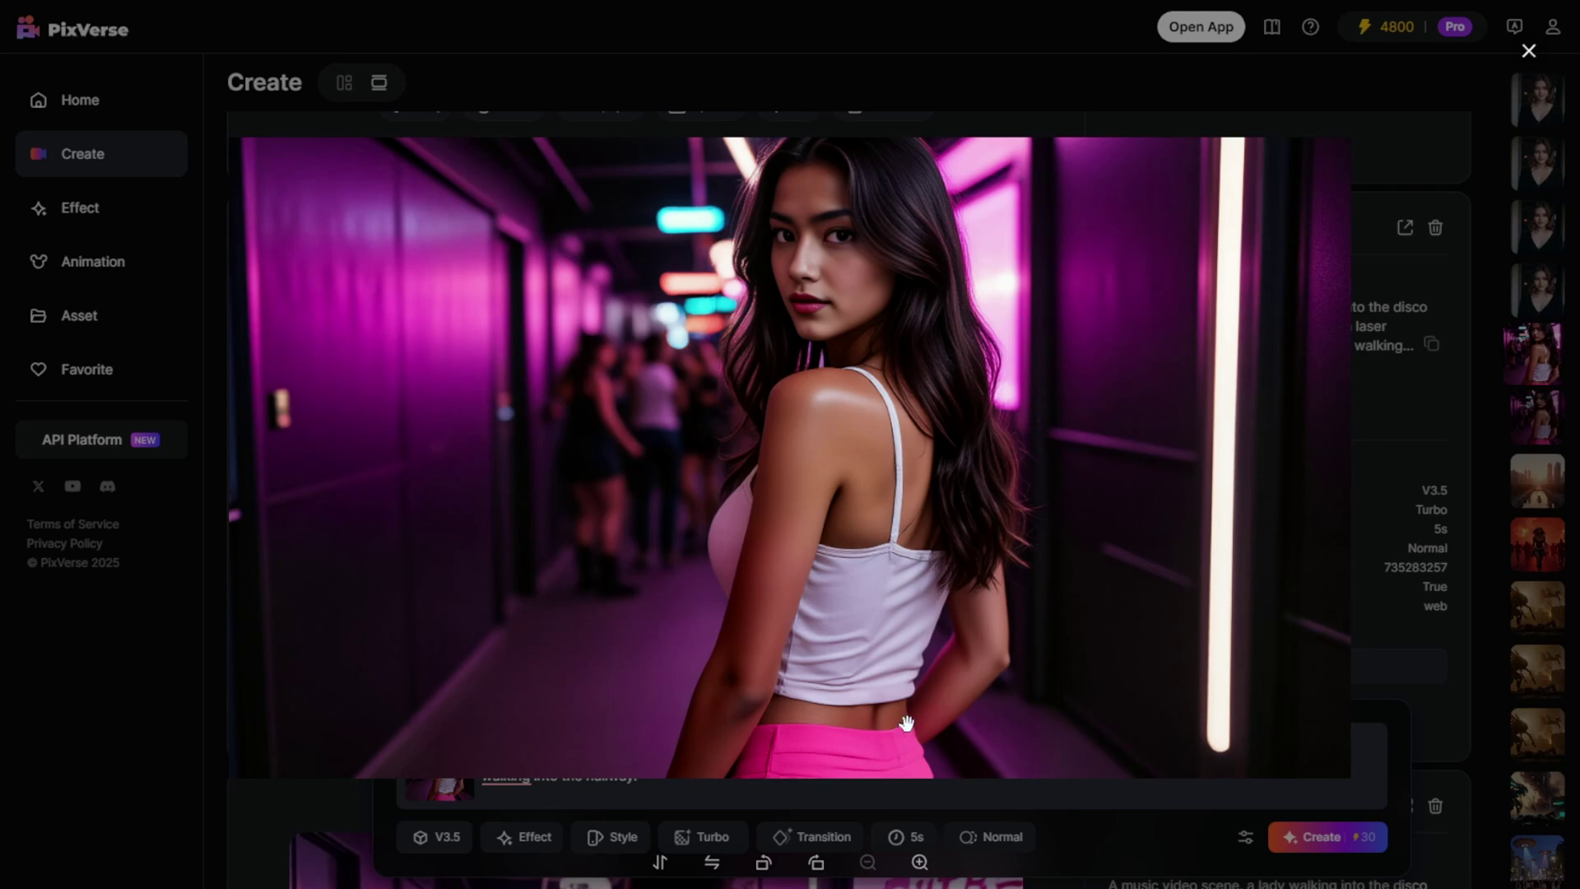
{"action": "left_click", "coordinate": [1401, 152]}
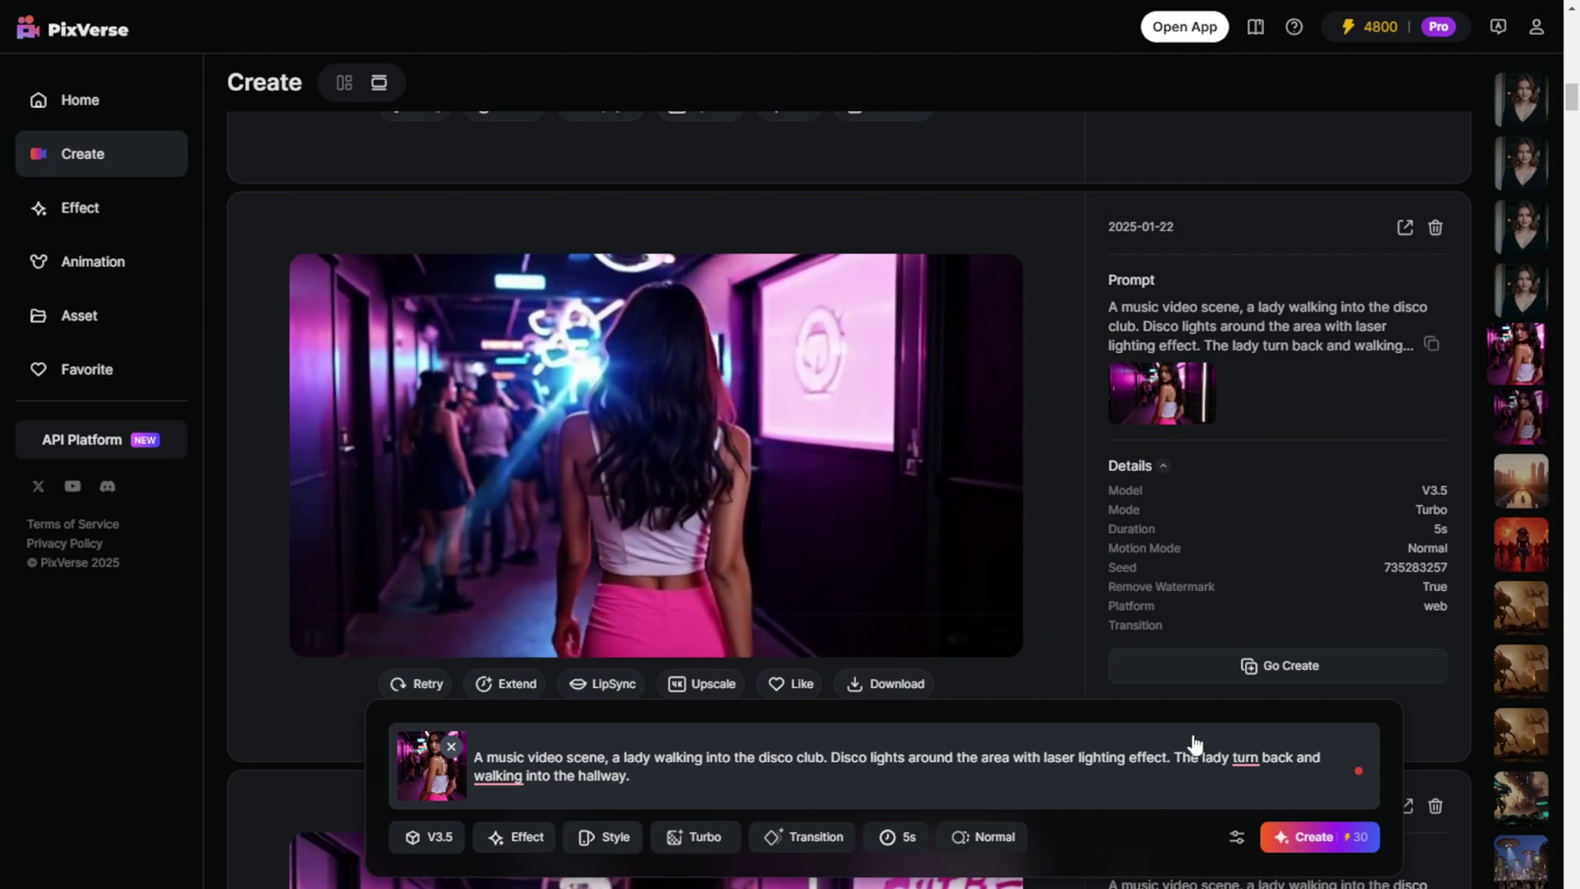
{"action": "left_click_drag", "start_coordinate": [1182, 757], "coordinate": [1271, 779]}
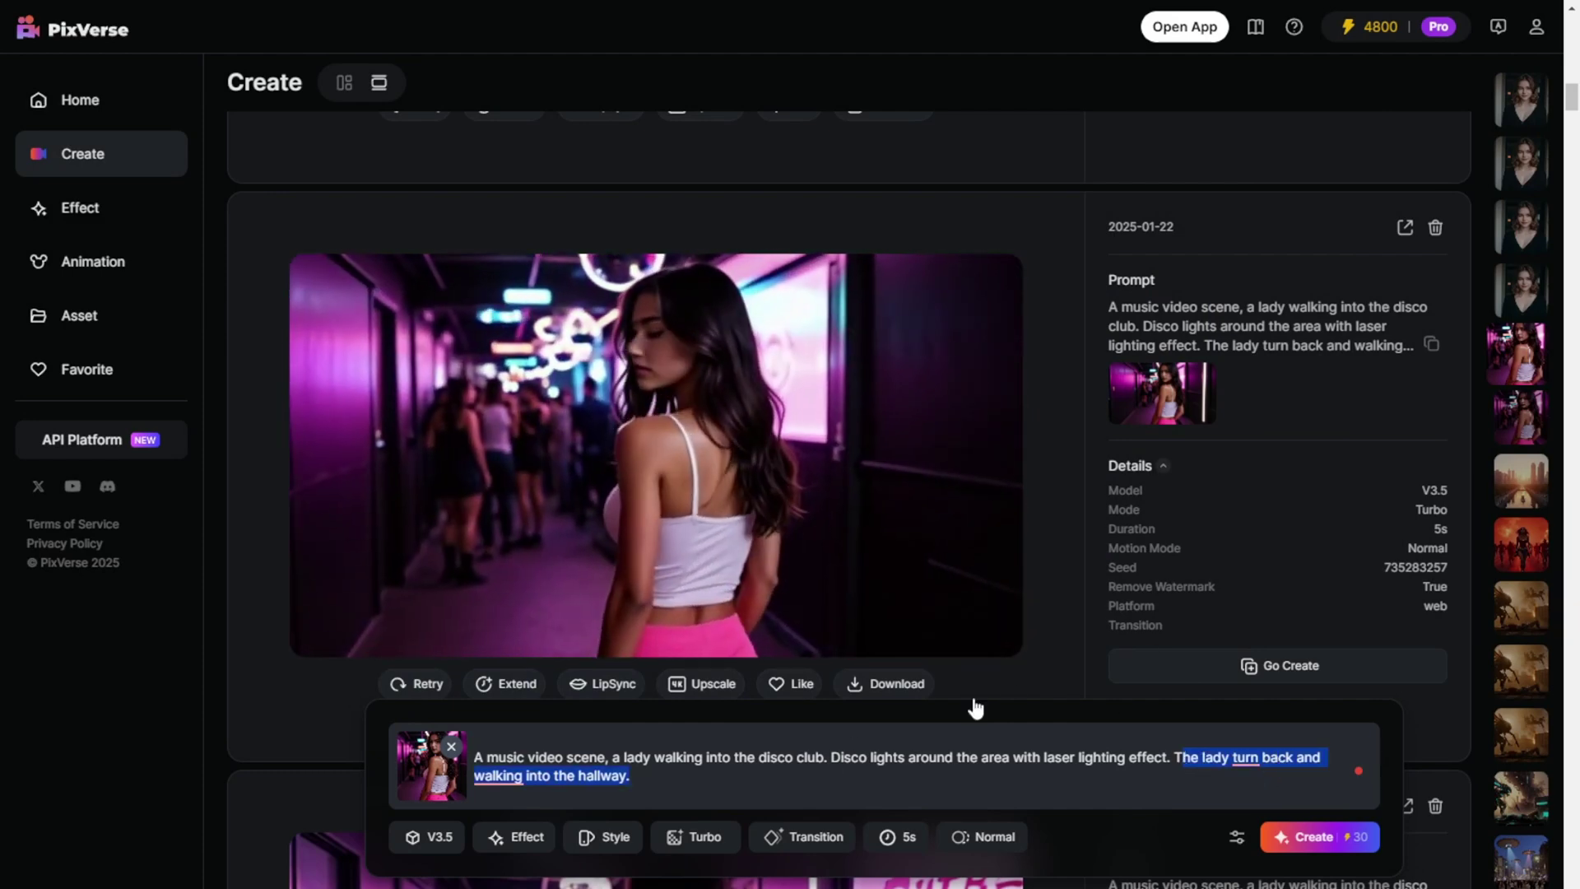
{"action": "left_click", "coordinate": [1054, 662]}
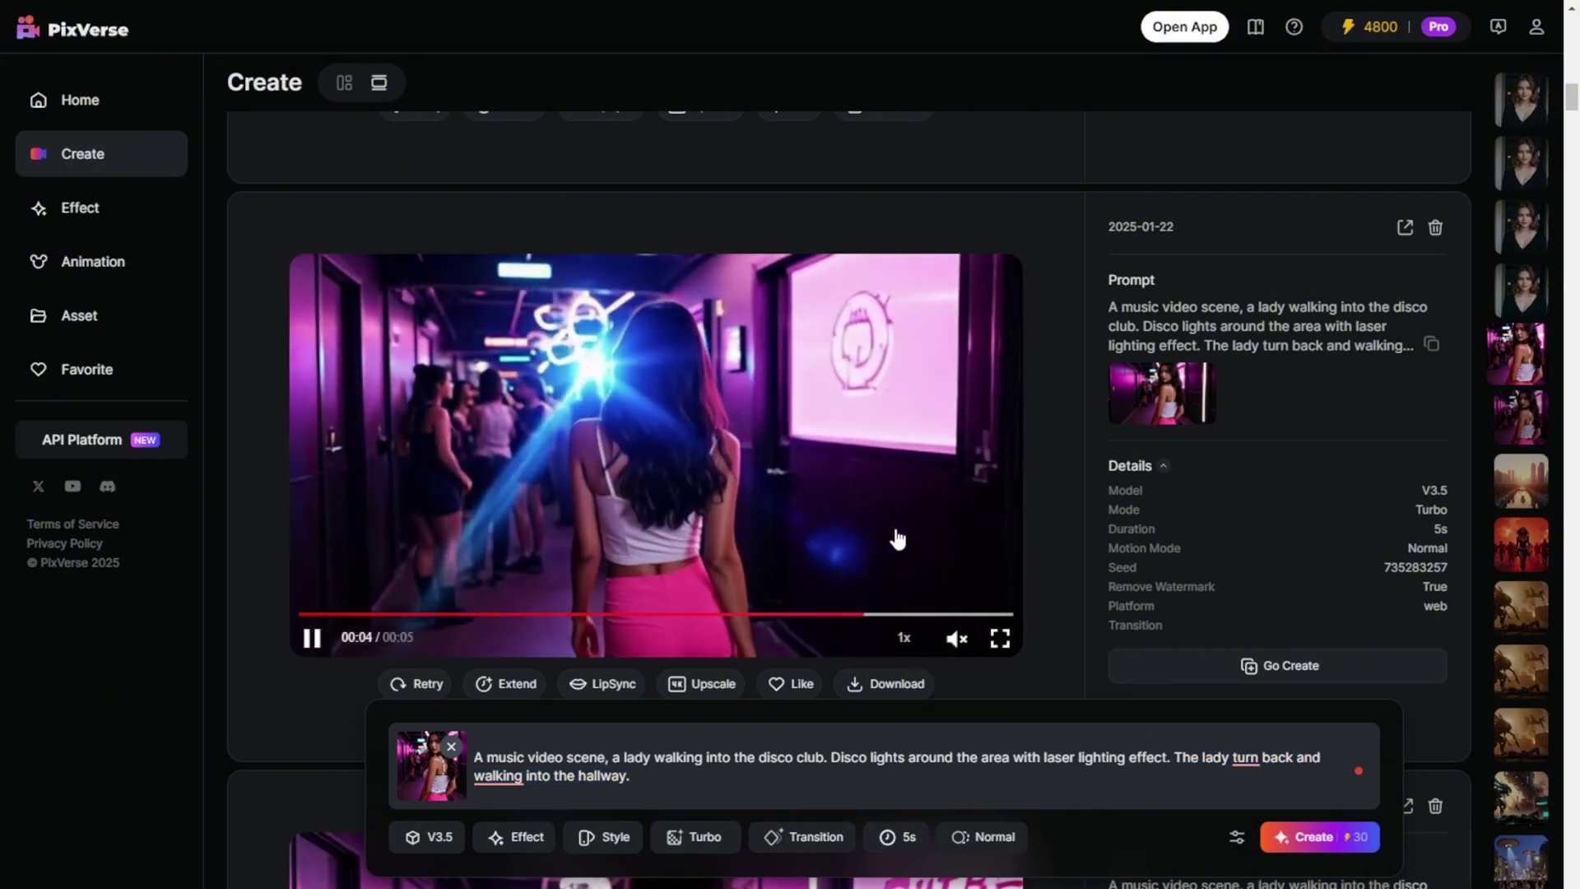
- View the turn-back disco video in full screen and highlight its entire prompt
{"action": "scroll", "coordinate": [906, 543], "scroll_direction": "down", "scroll_amount": 1}
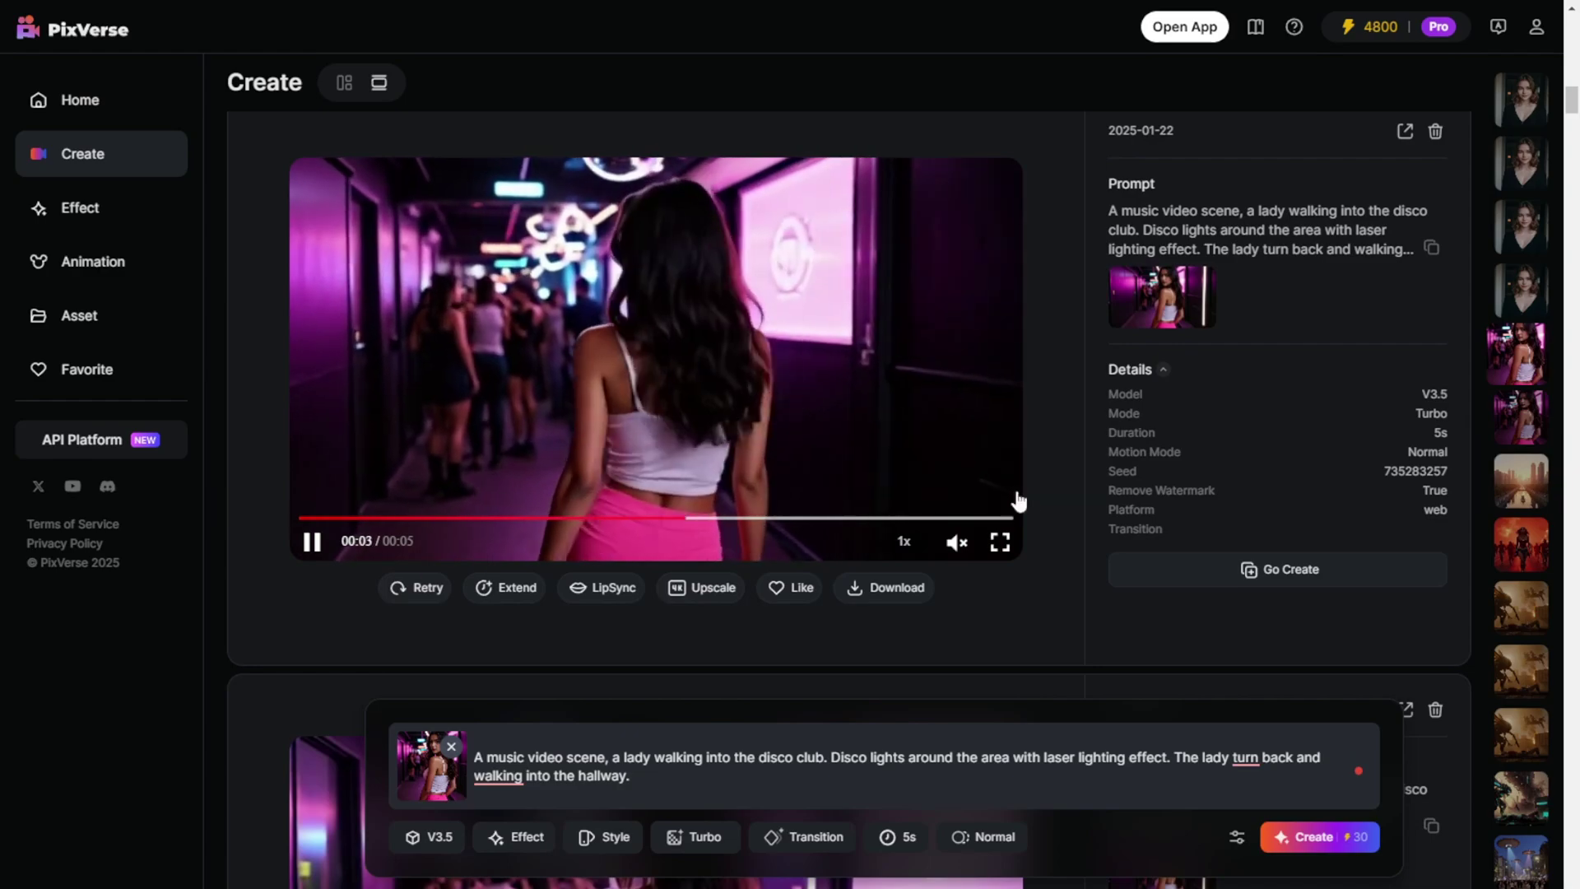
{"action": "left_click", "coordinate": [1000, 541]}
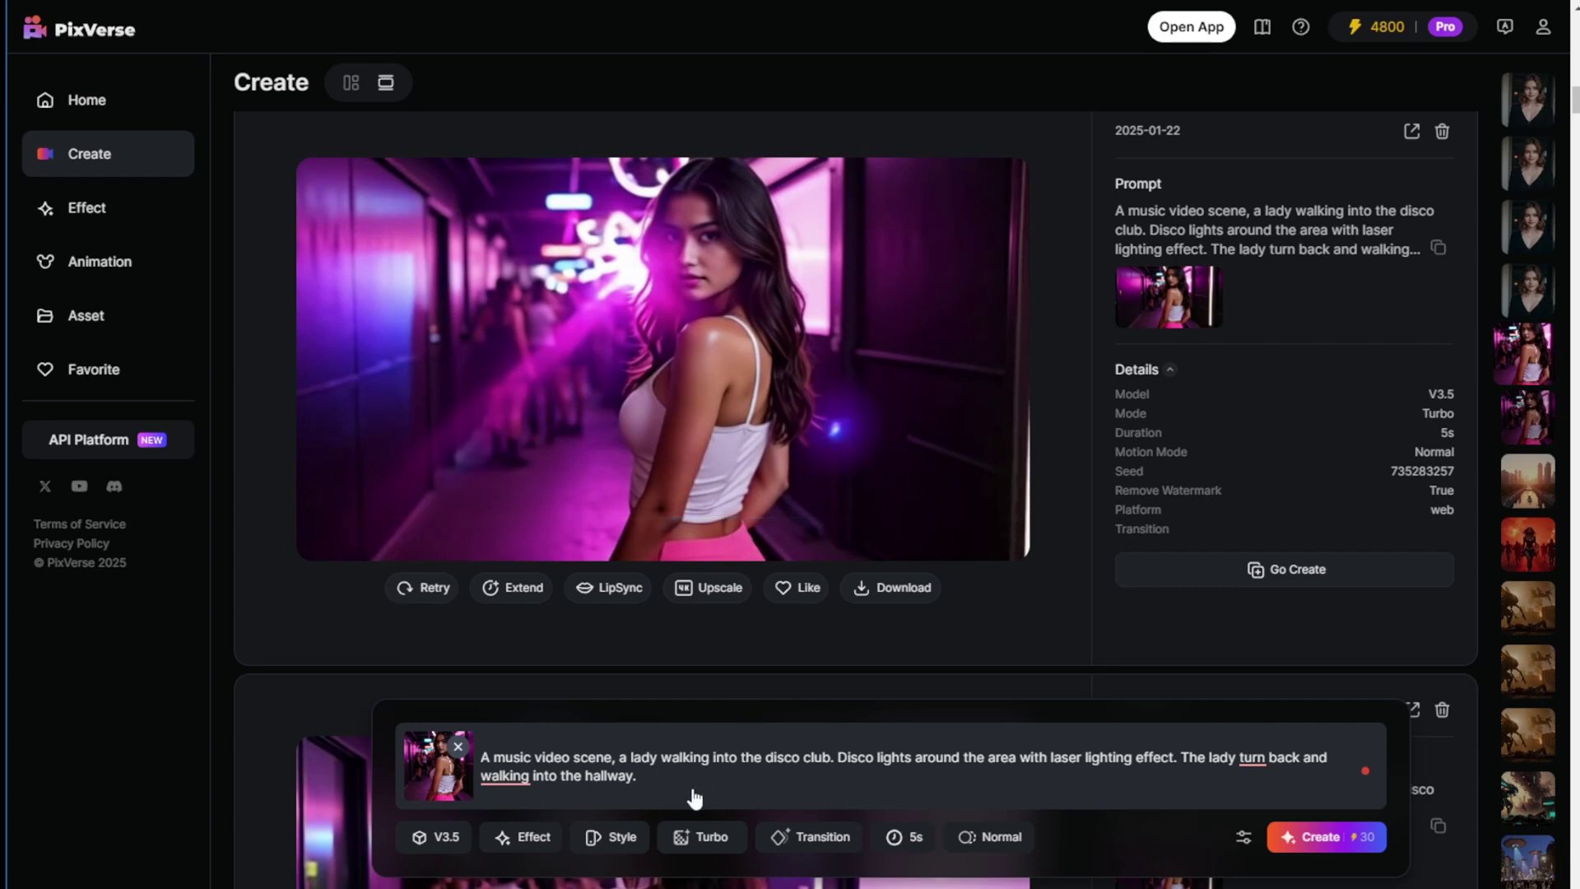
{"action": "left_click_drag", "start_coordinate": [694, 796], "coordinate": [484, 763]}
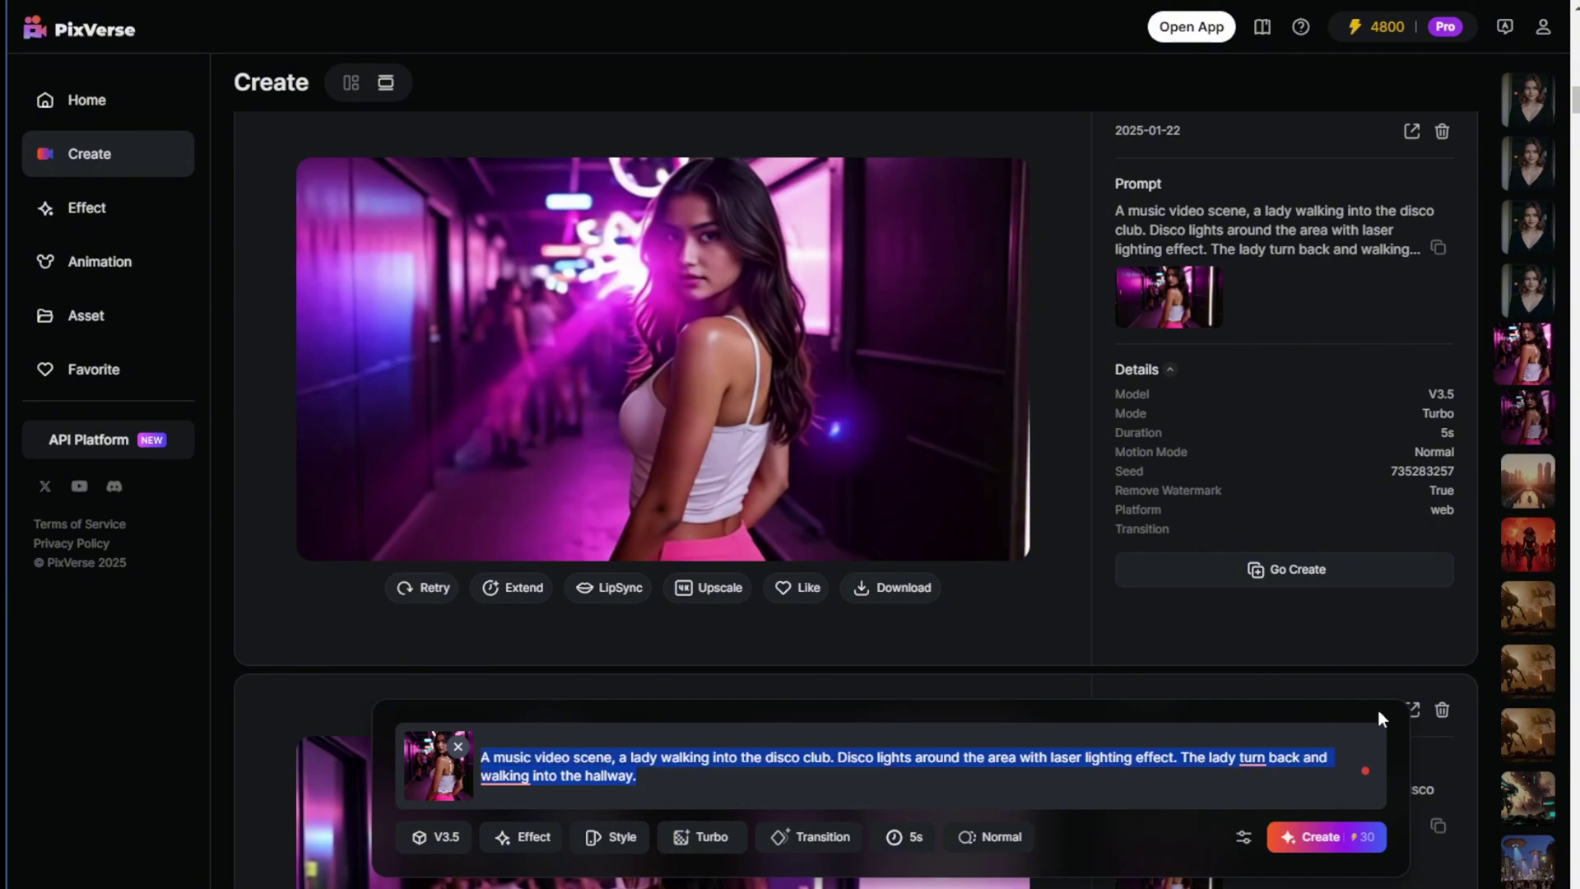
- Review the past creations from the disco videos back up to the coffee shop transition video
{"action": "scroll", "coordinate": [1386, 707], "scroll_direction": "up", "scroll_amount": 1}
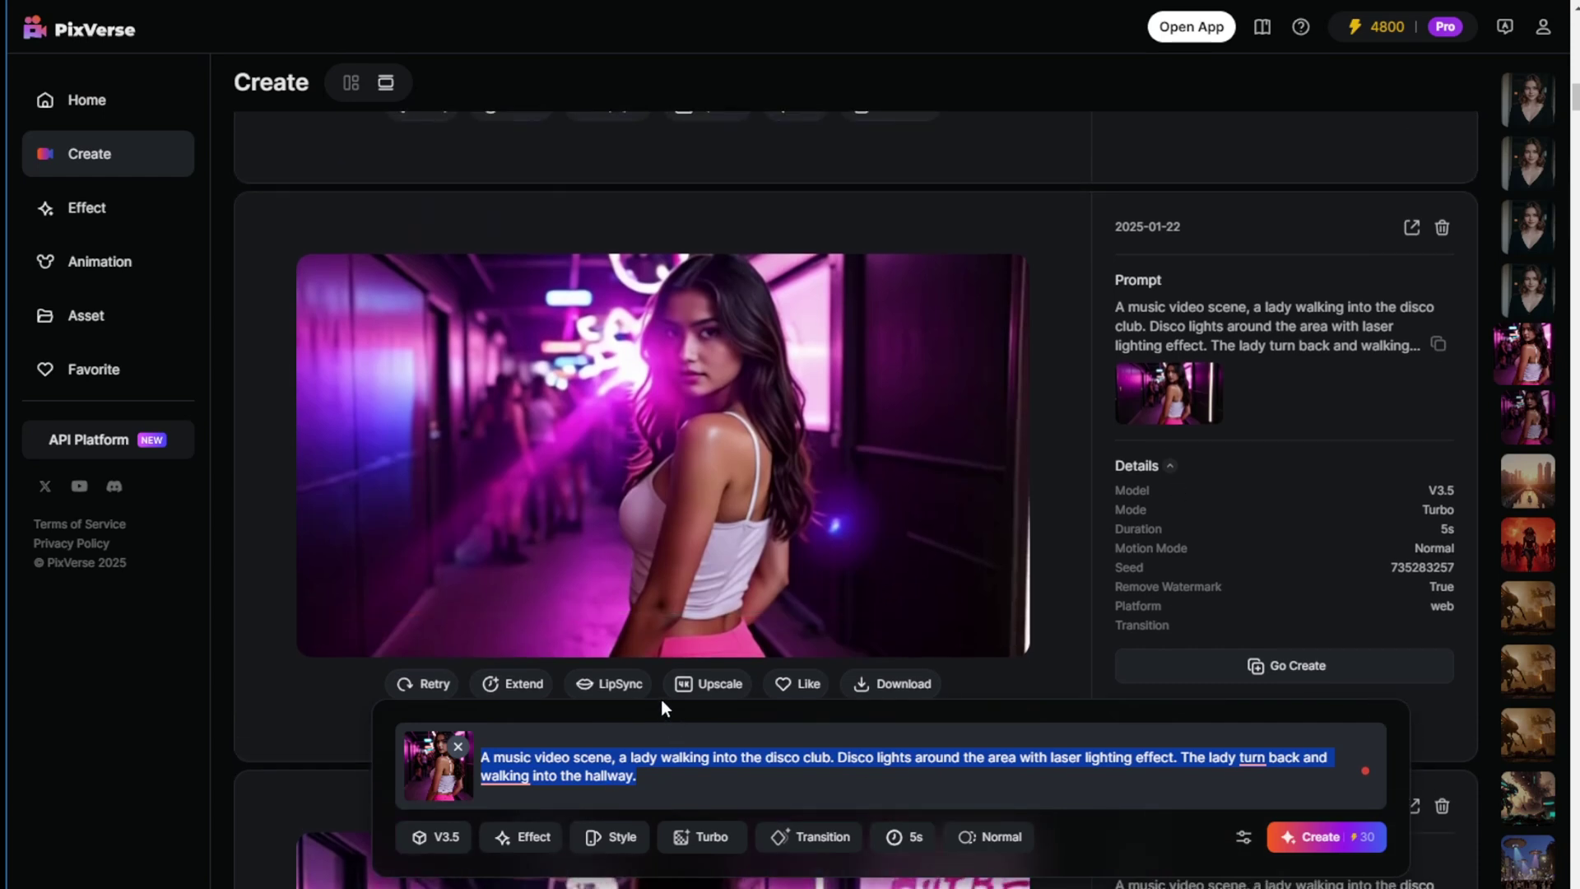
{"action": "scroll", "coordinate": [941, 632], "scroll_direction": "up", "scroll_amount": 5}
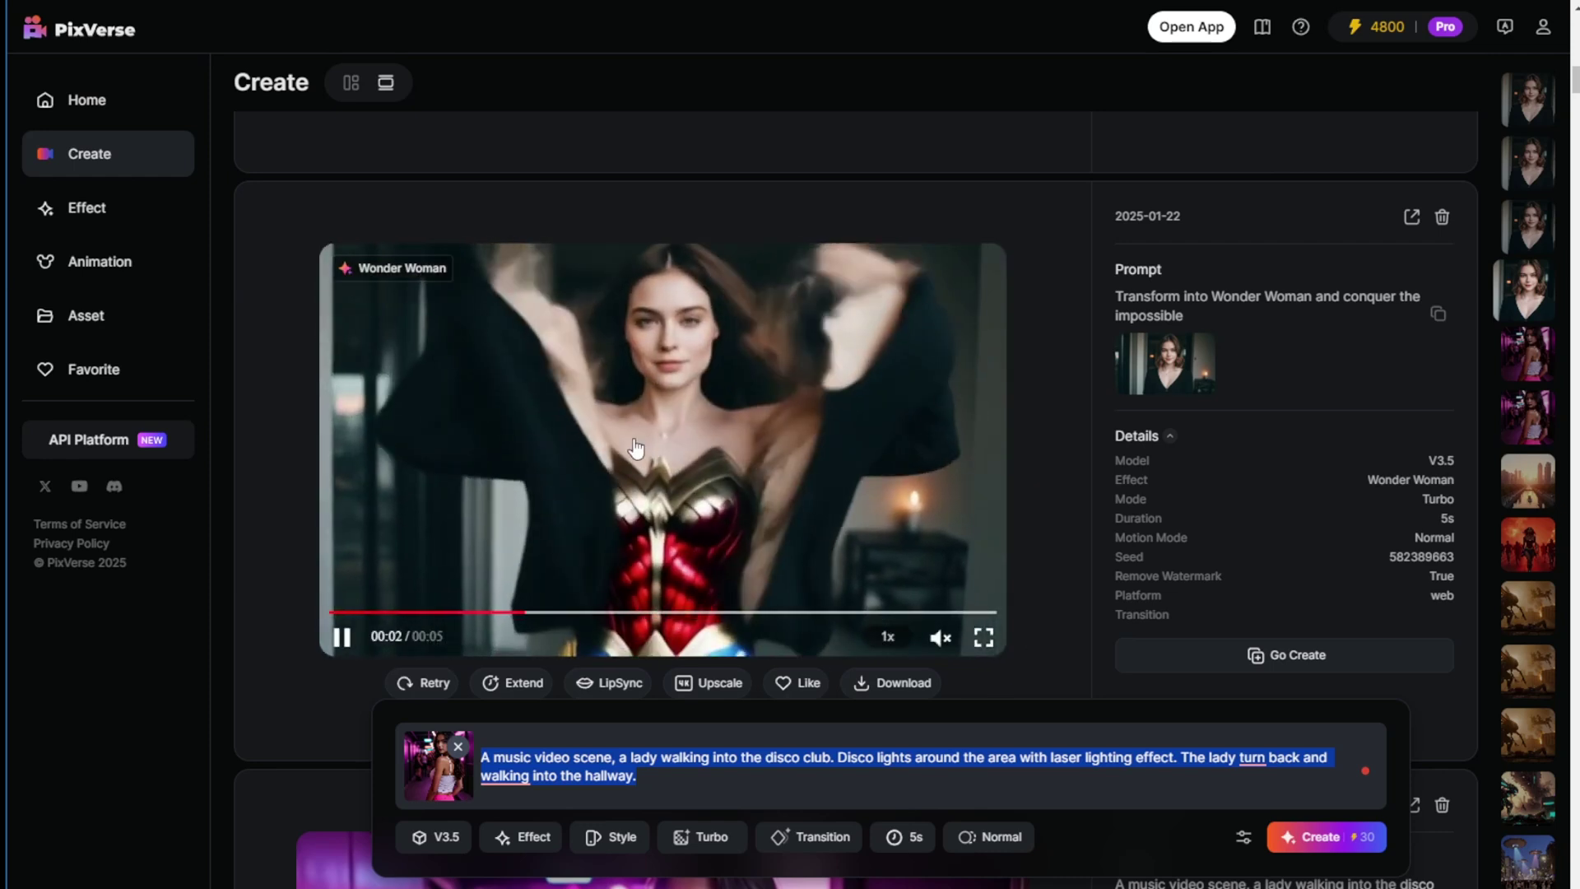
{"action": "scroll", "coordinate": [1423, 537], "scroll_direction": "up", "scroll_amount": 5}
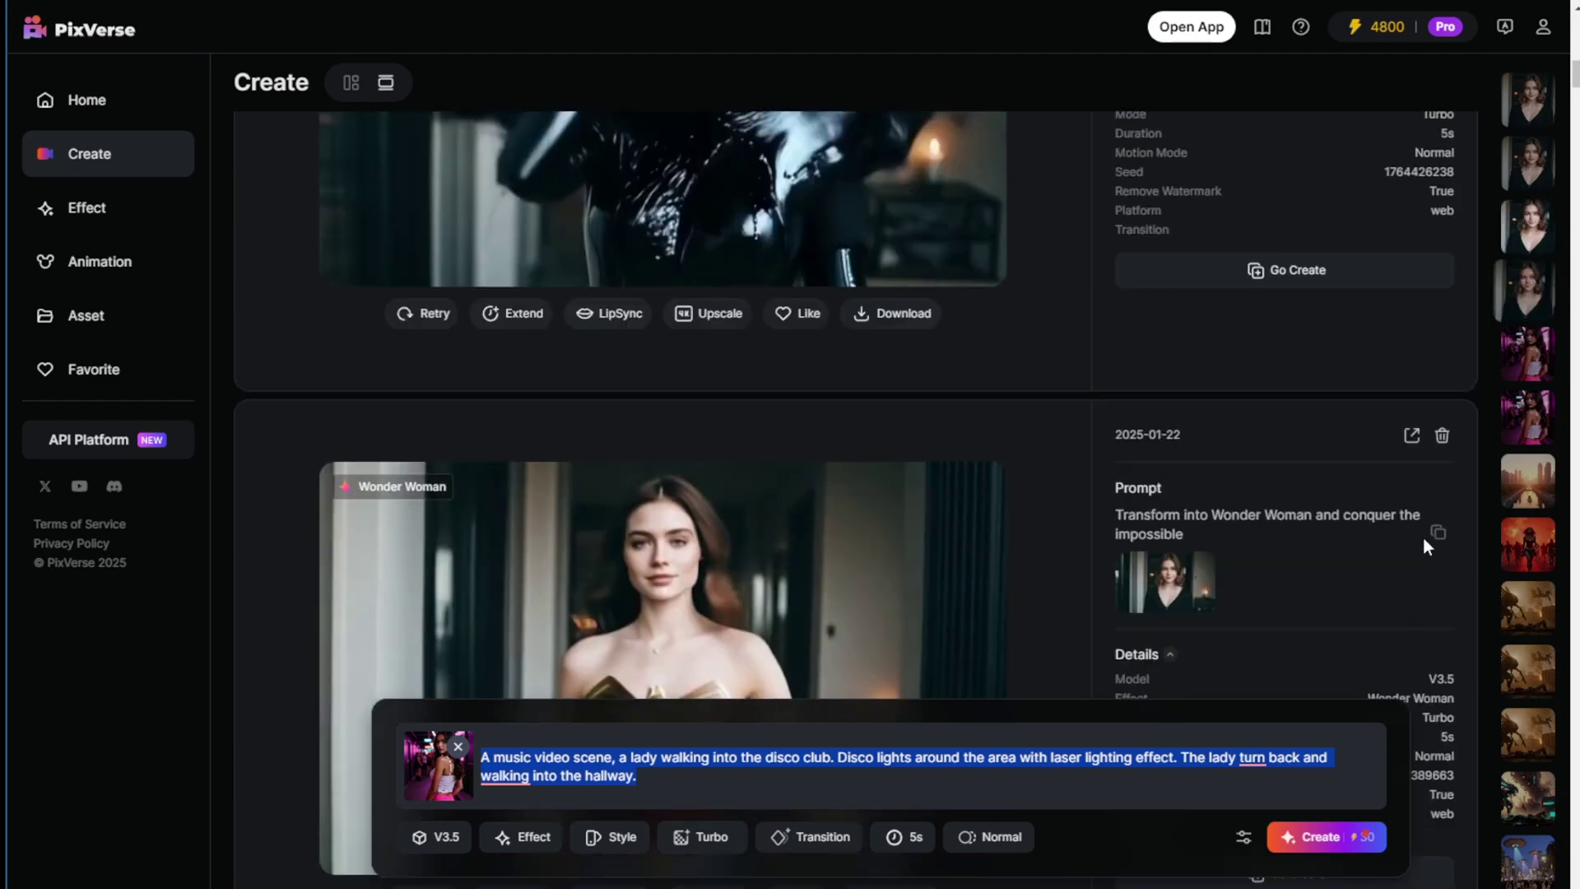
{"action": "scroll", "coordinate": [843, 322], "scroll_direction": "up", "scroll_amount": 5}
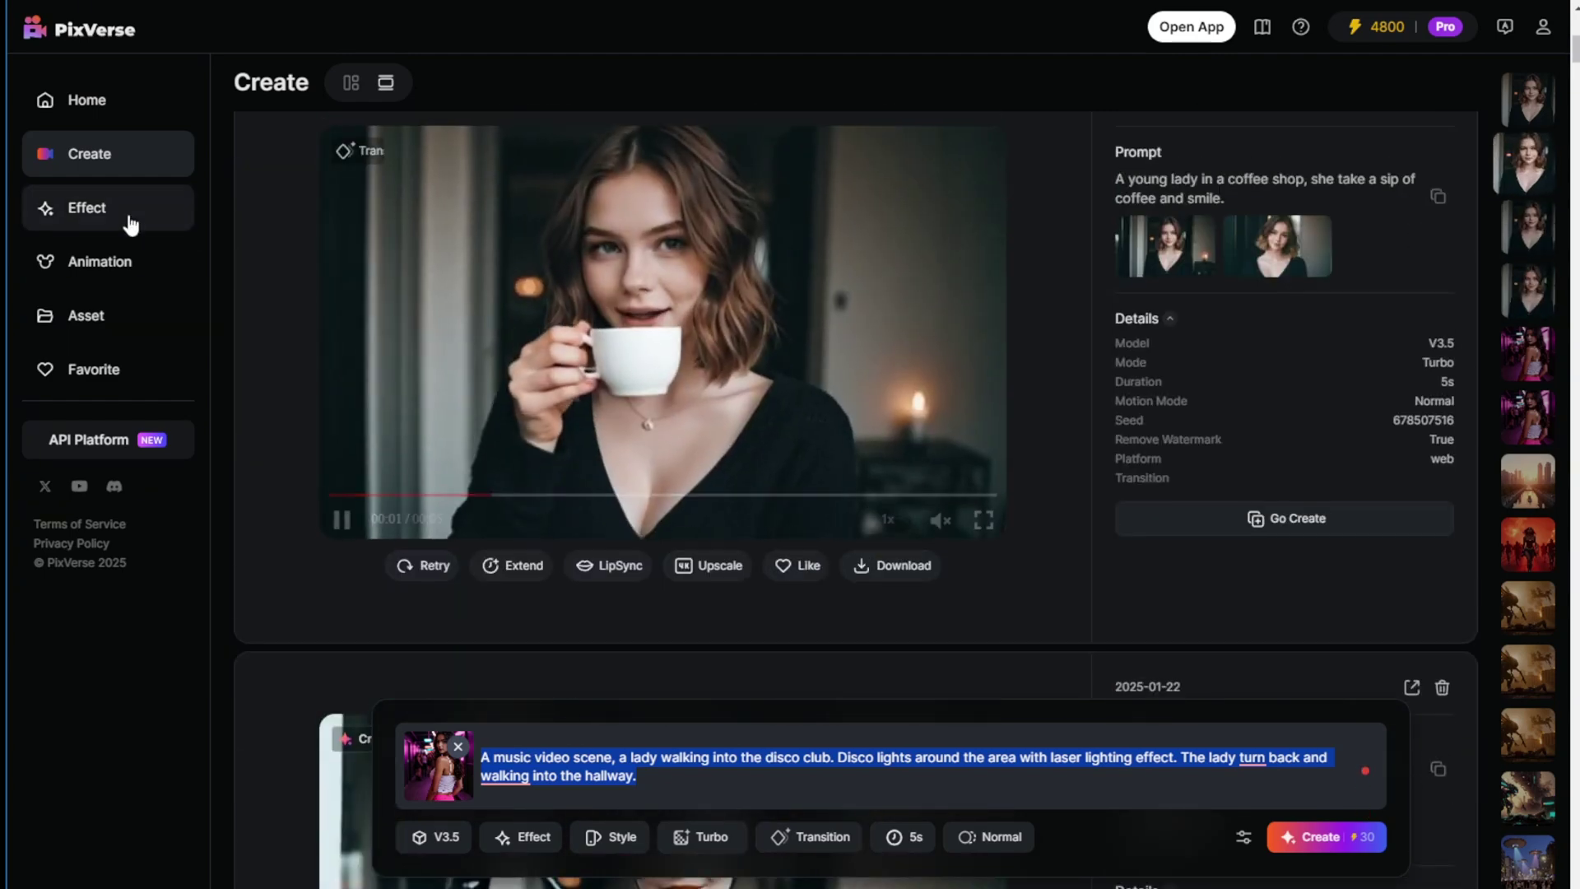
- Browse the Animation page's styles and Discover gallery, and preview the We Are Venom! effect on the Effect page
{"action": "left_click", "coordinate": [116, 263]}
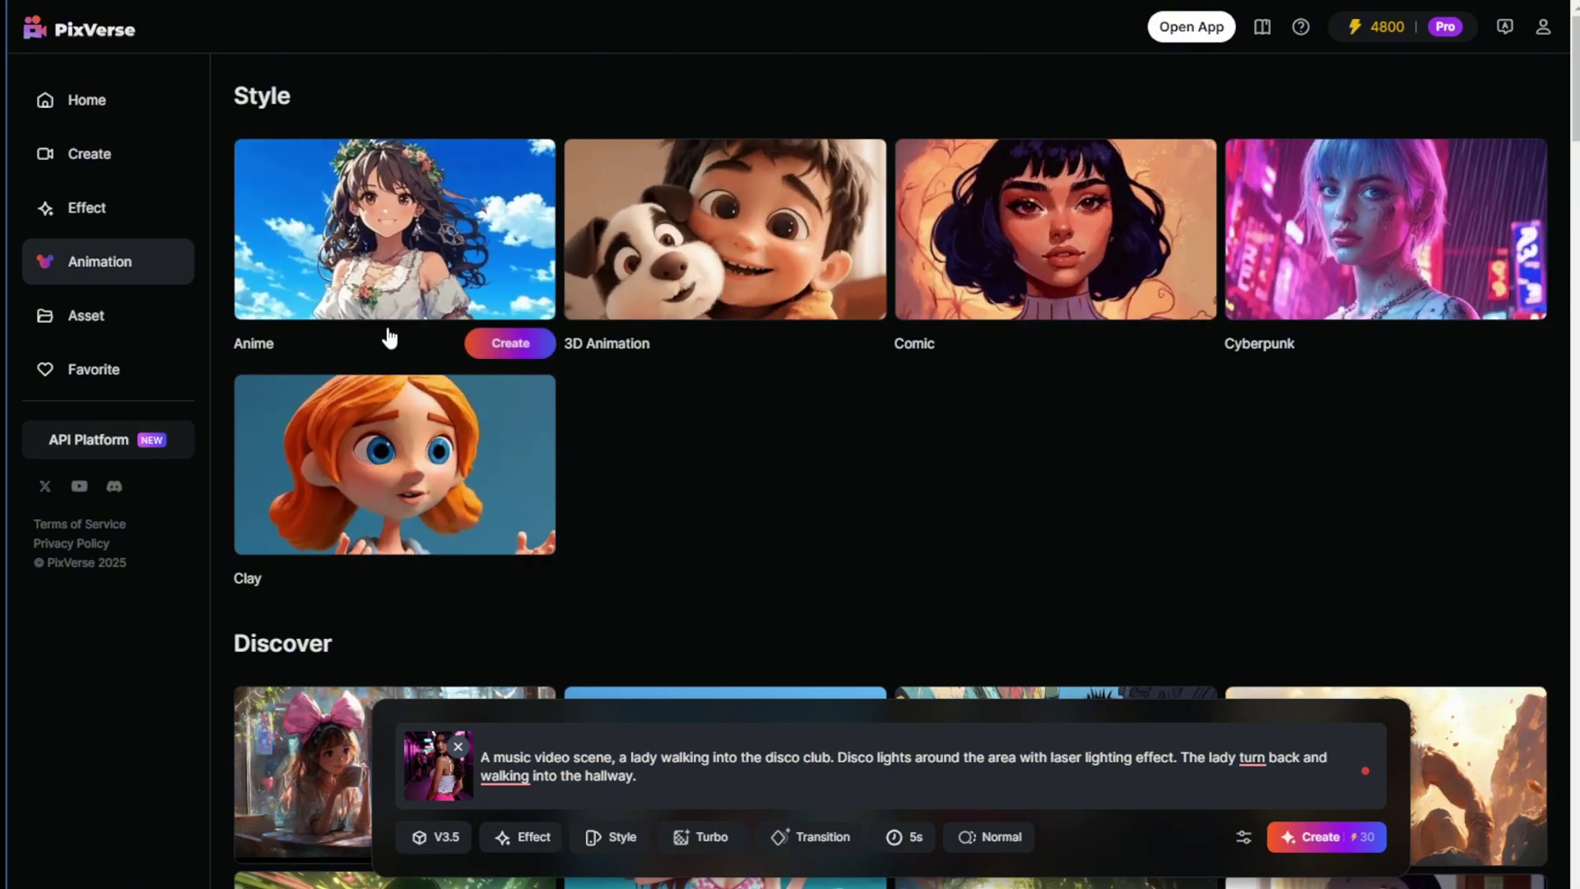
{"action": "scroll", "coordinate": [587, 648], "scroll_direction": "down", "scroll_amount": 3}
{"action": "scroll", "coordinate": [805, 180], "scroll_direction": "down", "scroll_amount": 2}
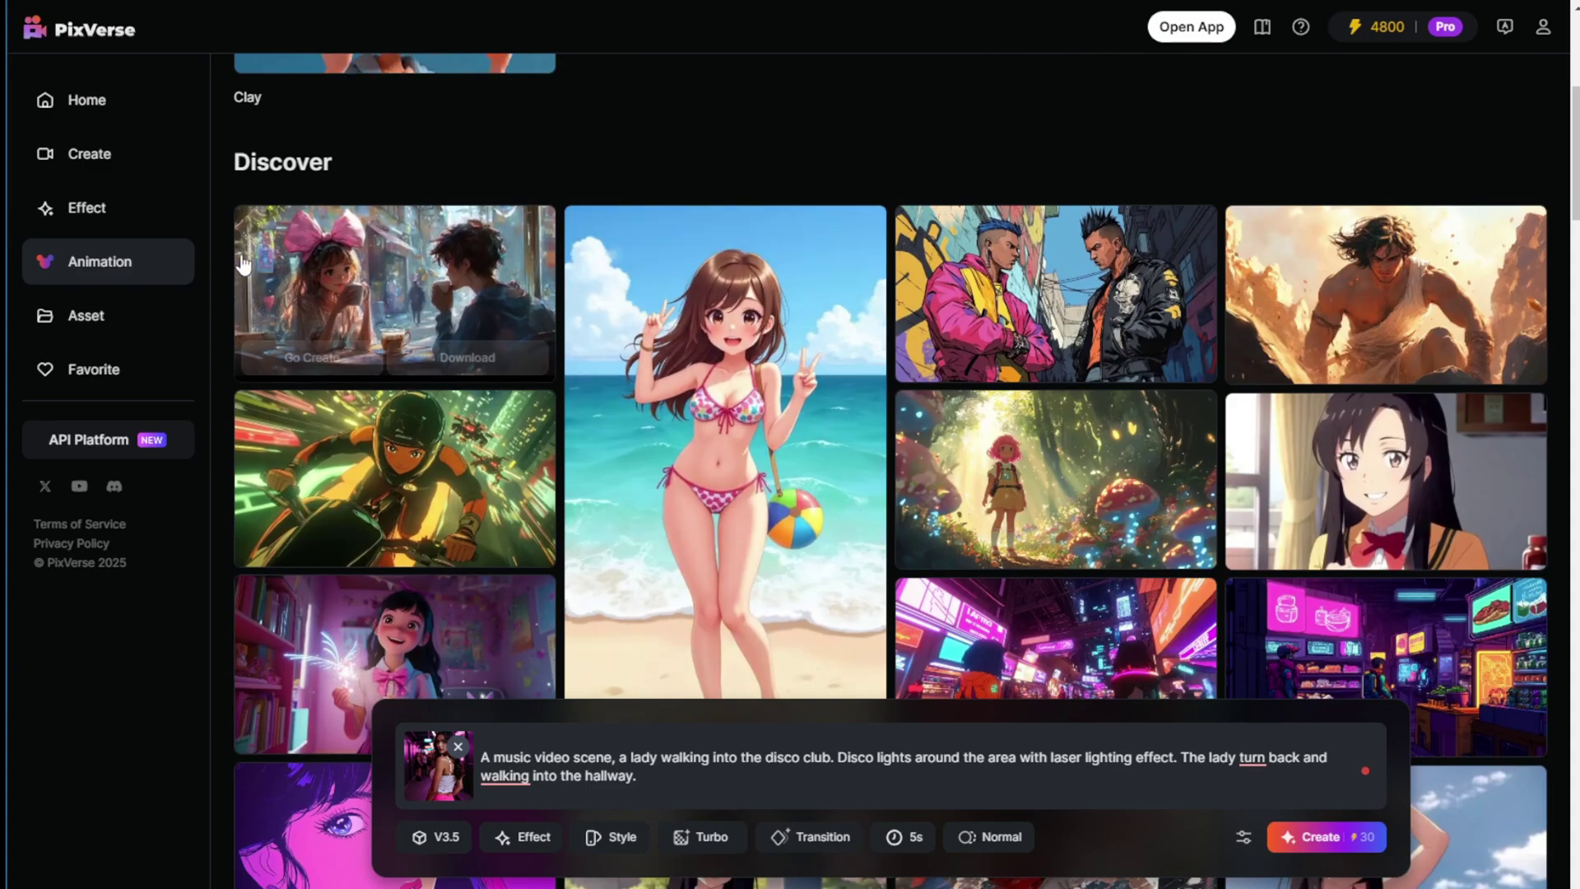
{"action": "scroll", "coordinate": [164, 271], "scroll_direction": "up", "scroll_amount": 2}
{"action": "left_click", "coordinate": [88, 211]}
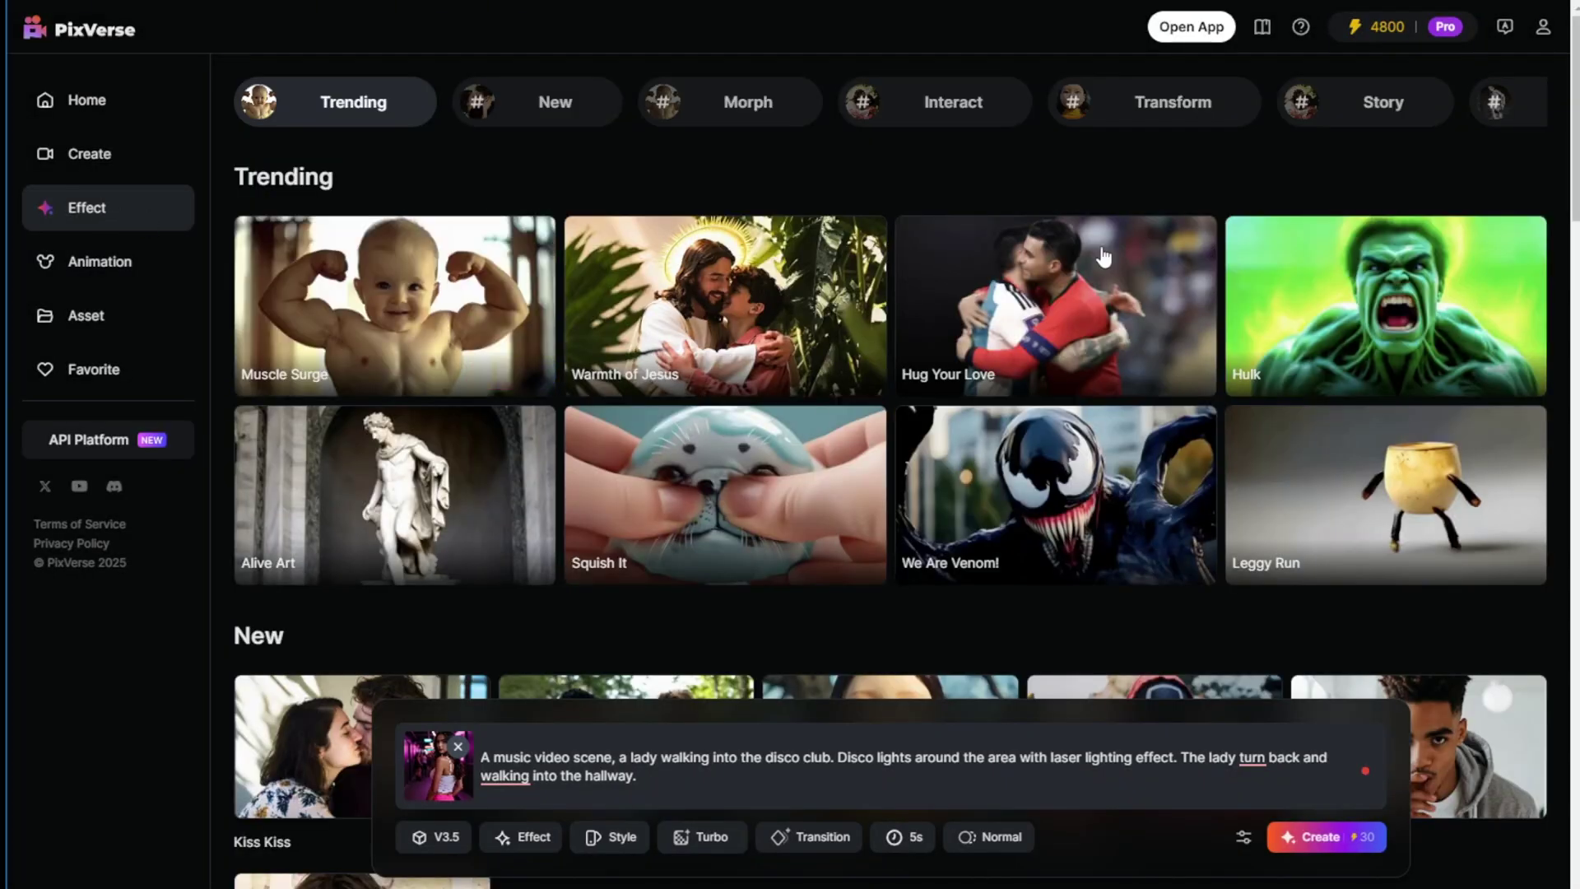
{"action": "mouse_move", "coordinate": [1124, 462]}
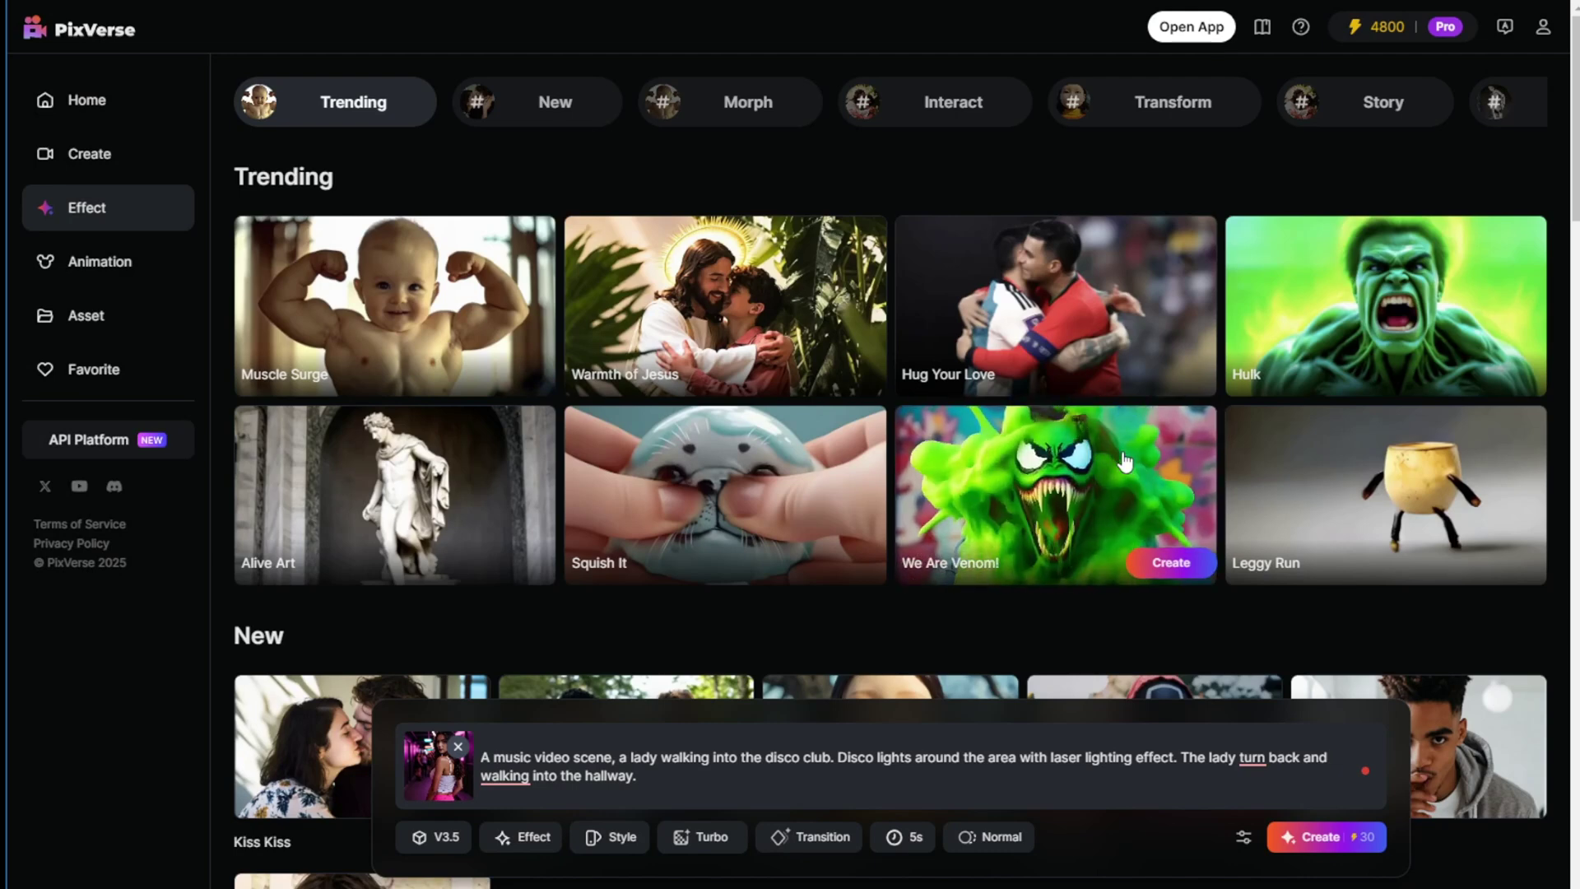
- Compare the credit packs and subscription plans, showing yearly pricing, and return to the Create page
{"action": "left_click", "coordinate": [847, 796]}
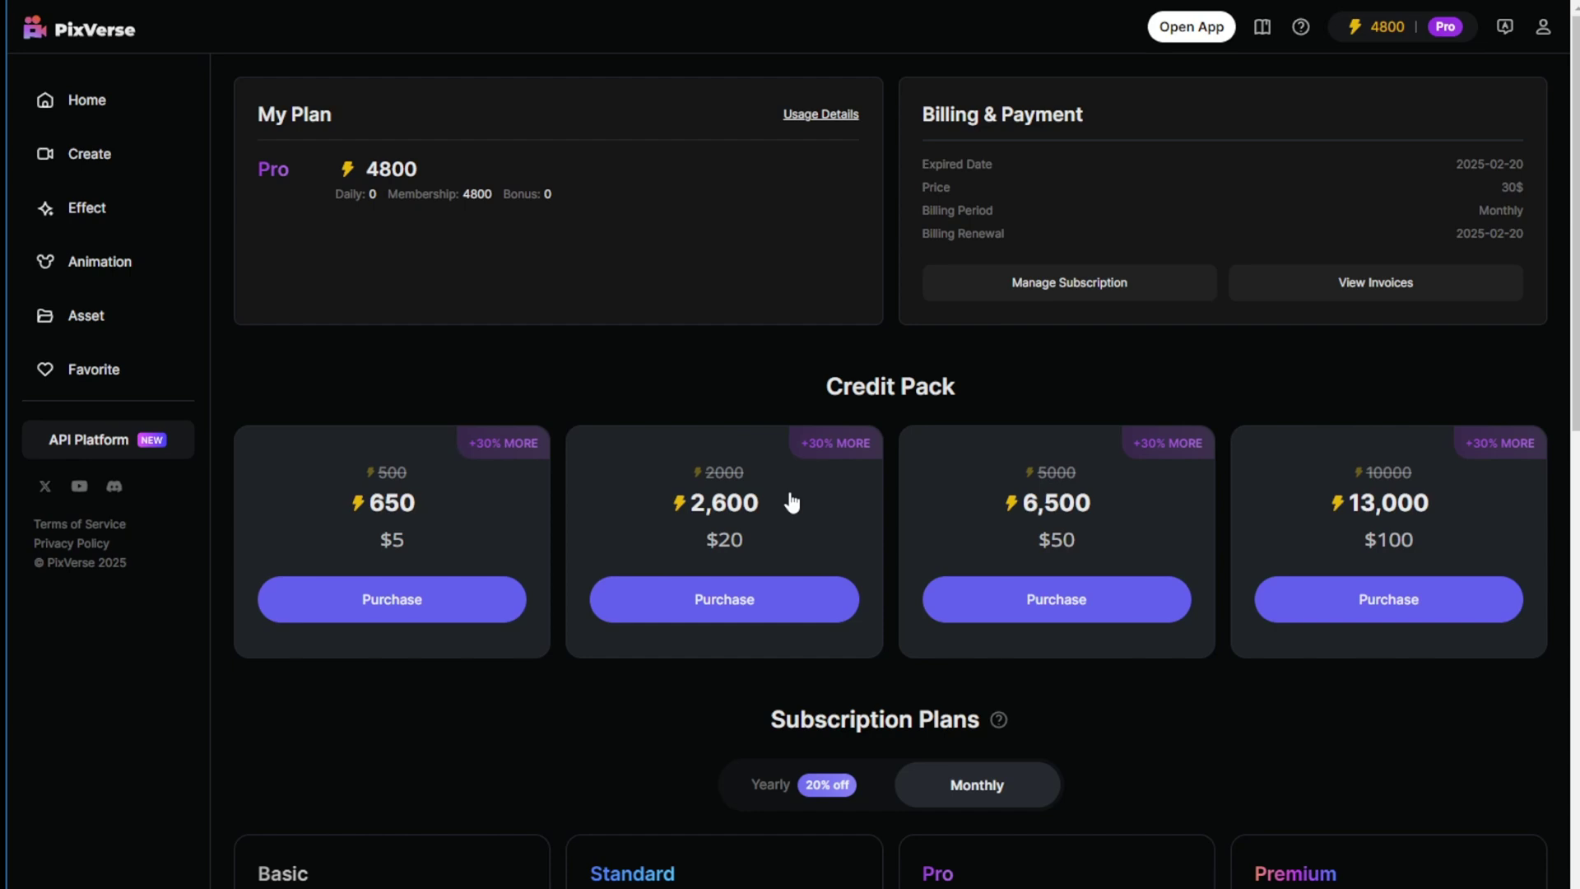
{"action": "scroll", "coordinate": [789, 494], "scroll_direction": "down", "scroll_amount": 8}
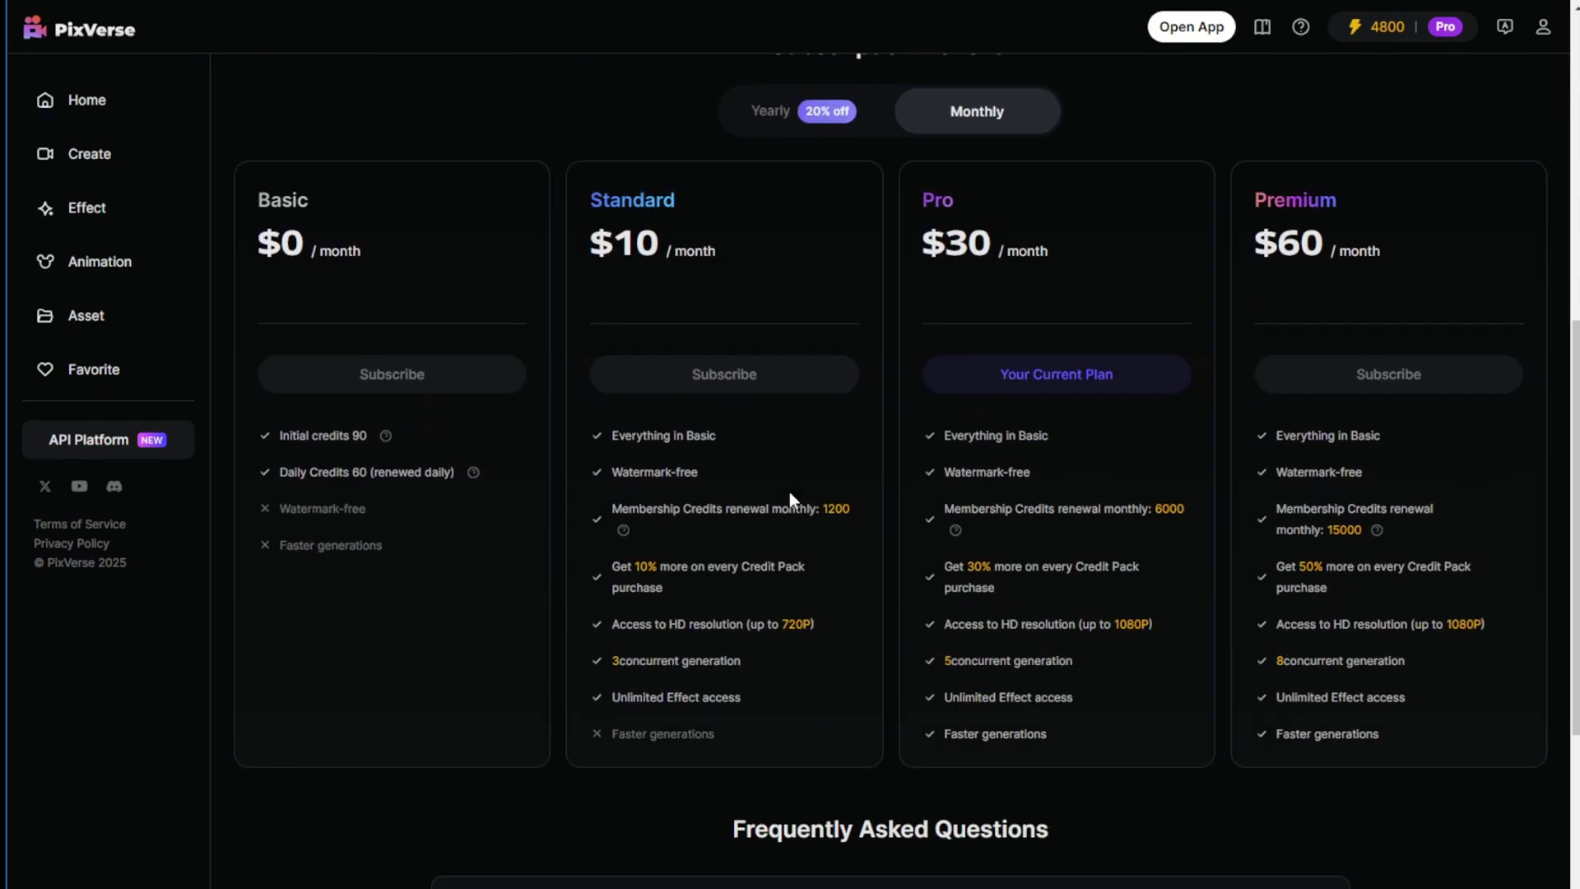
{"action": "left_click", "coordinate": [770, 110]}
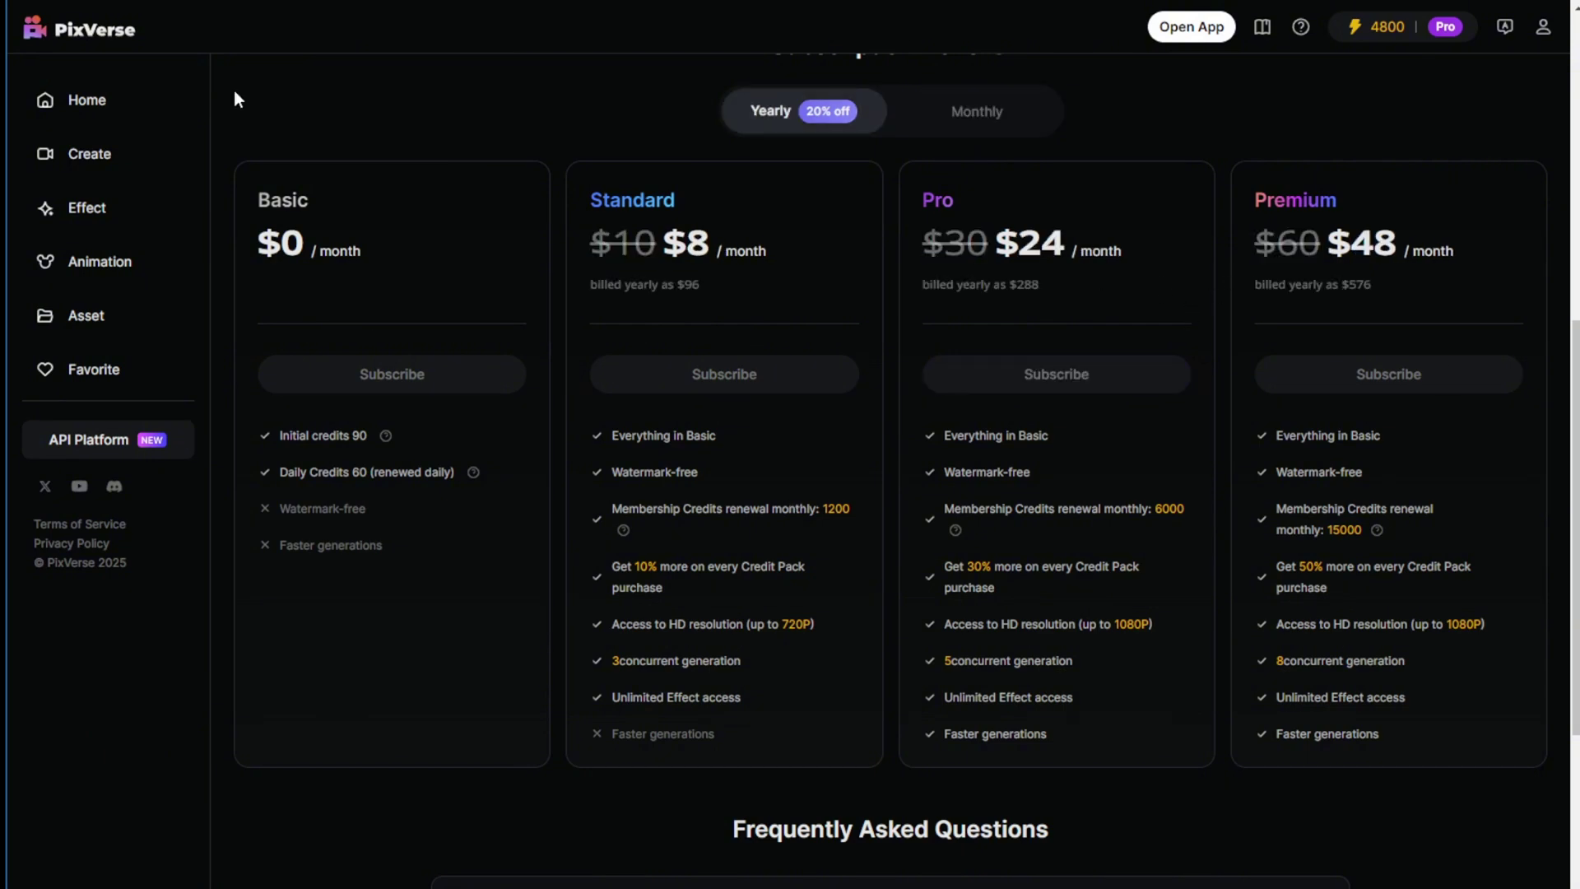
{"action": "left_click", "coordinate": [91, 148]}
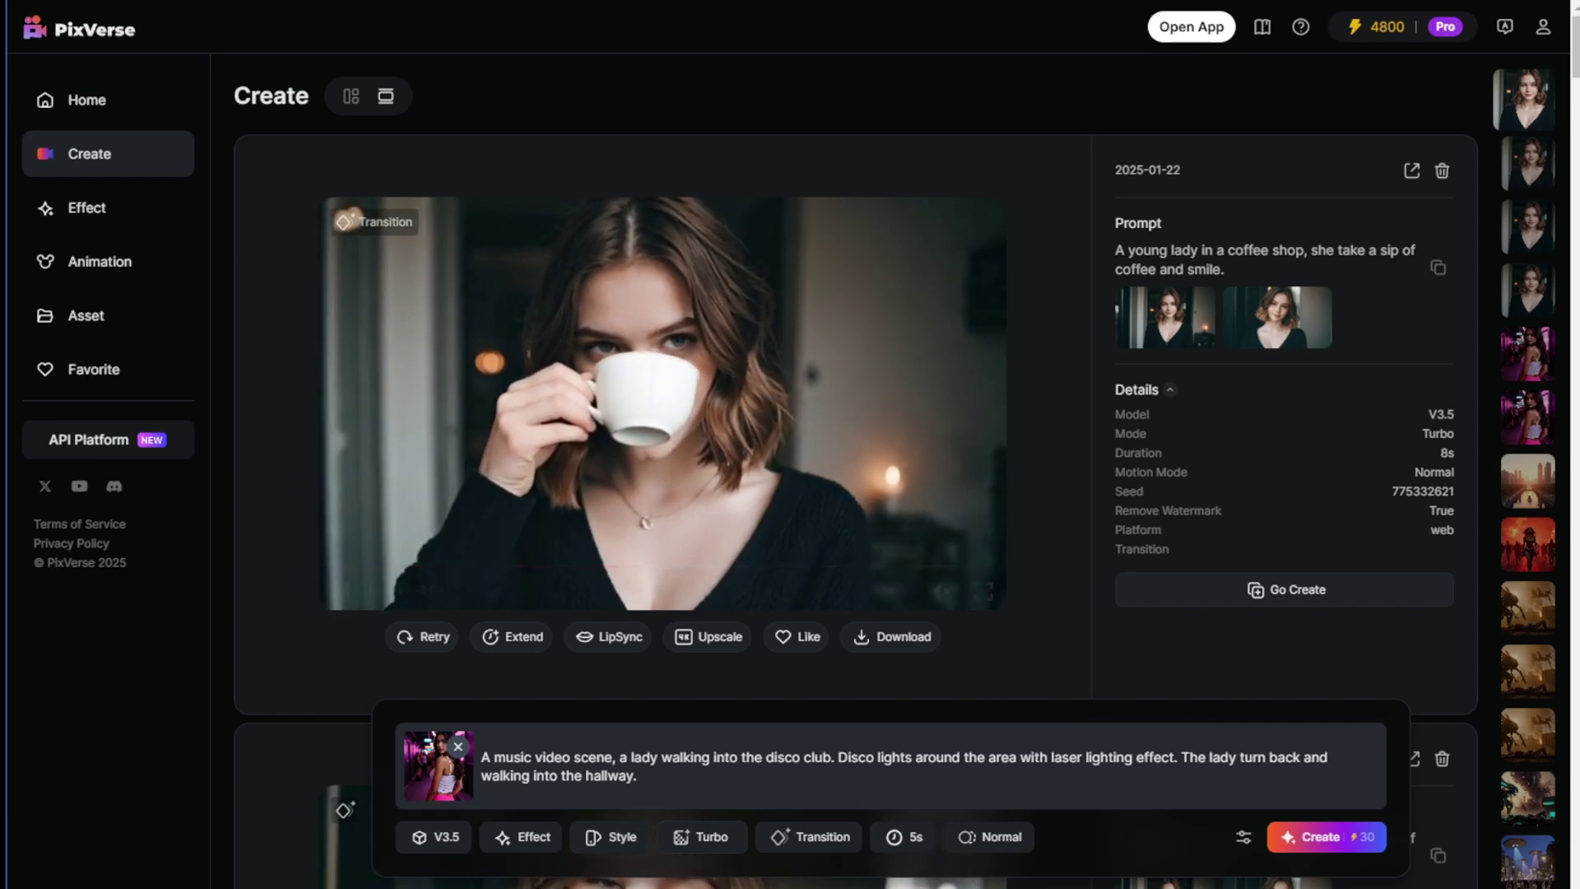